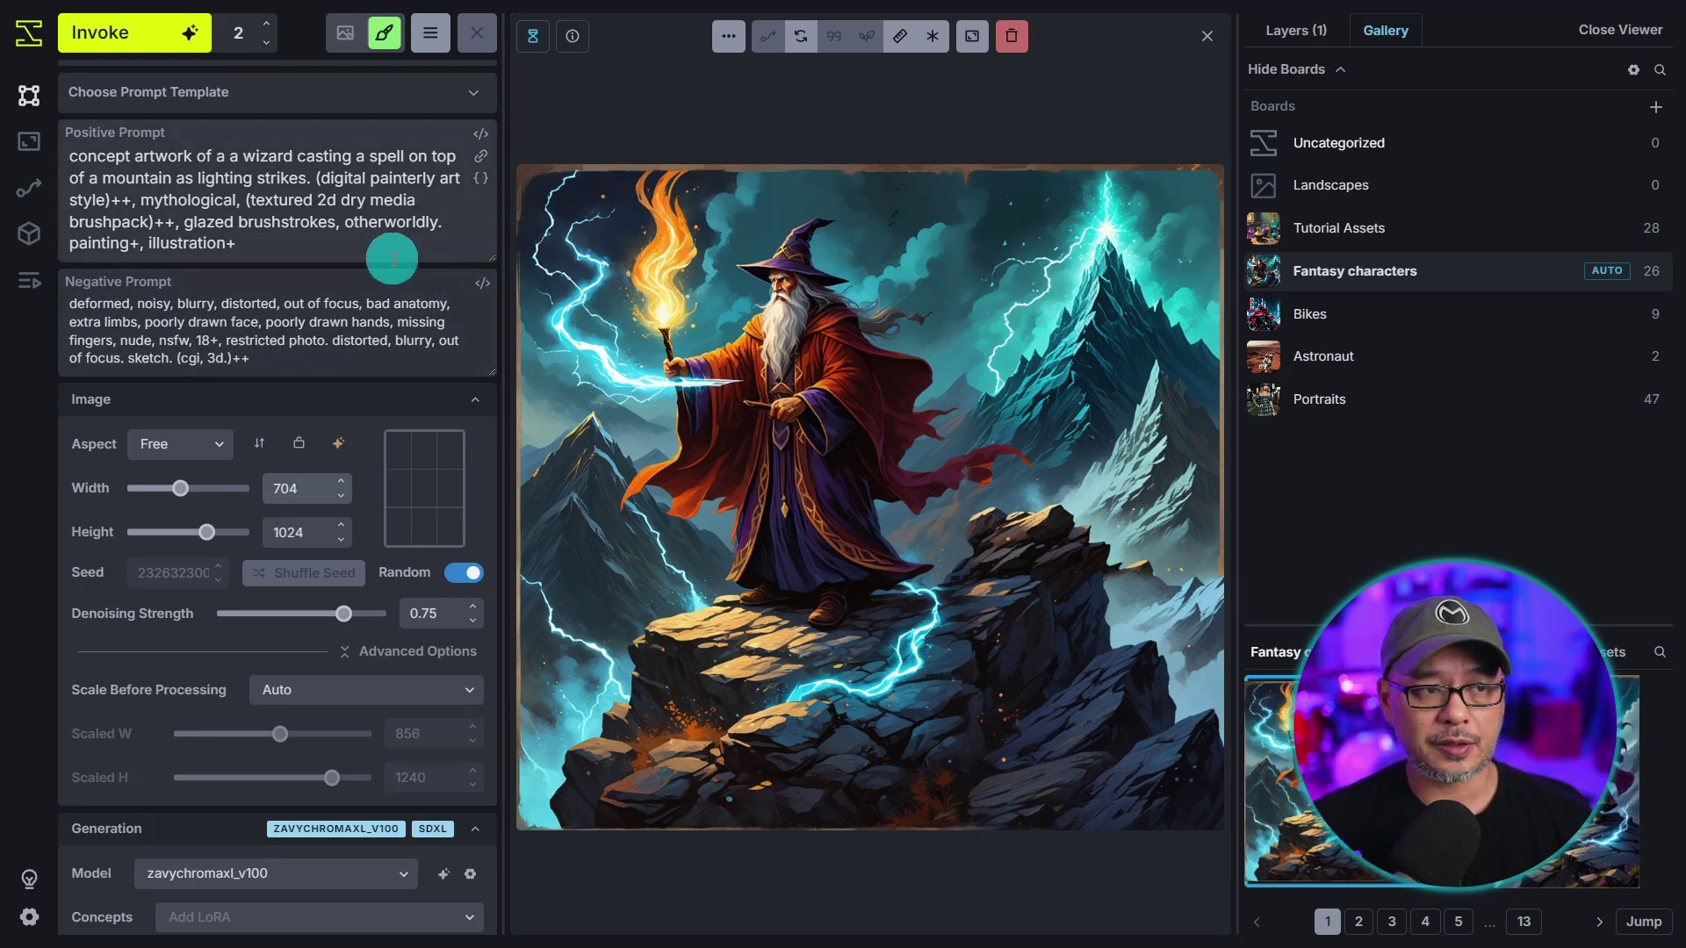
# Select the whole positive prompt and switch the output destination to Send To Gallery
pyautogui.tripleClick(226, 194)
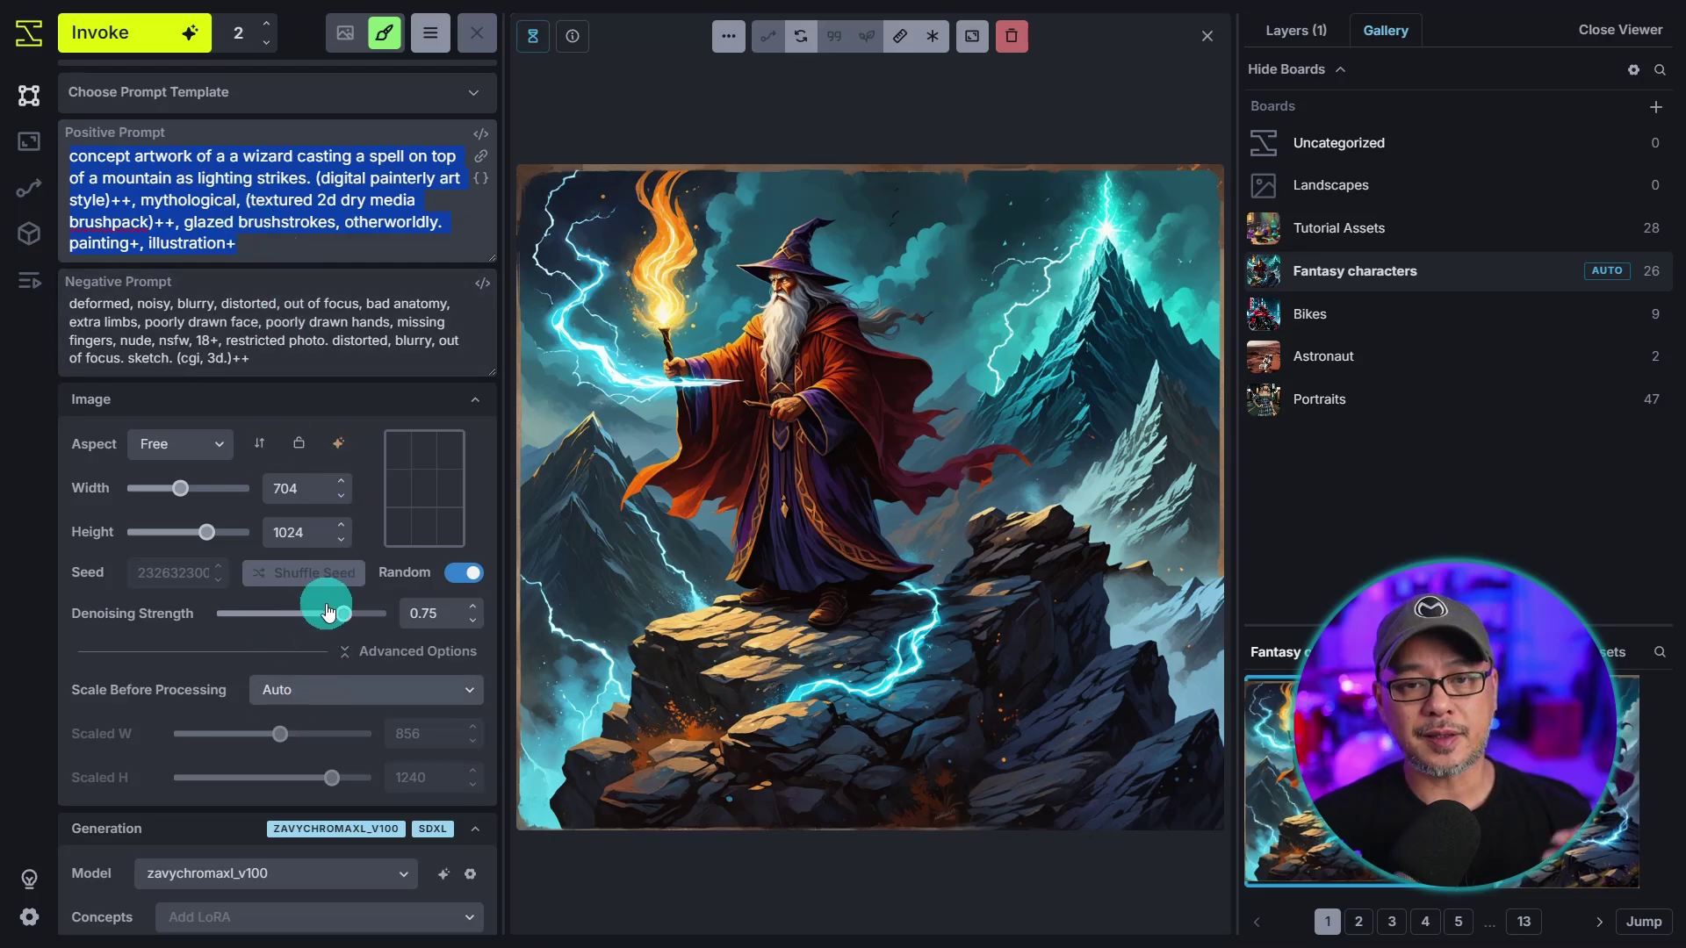
pyautogui.click(345, 36)
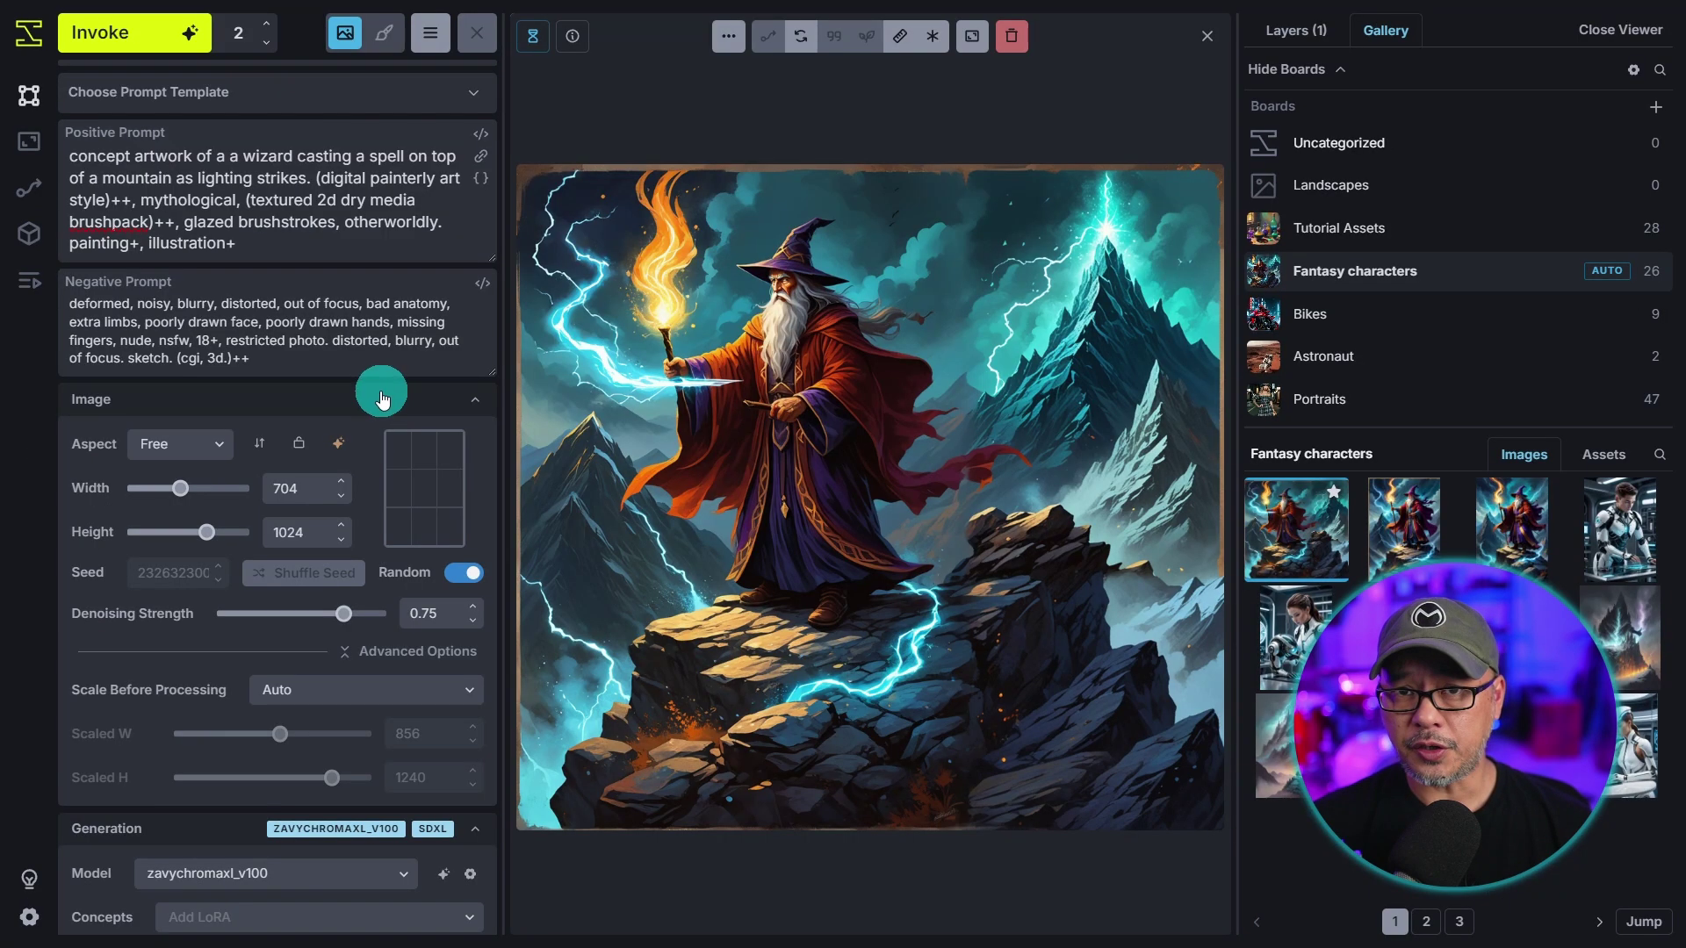
pyautogui.moveTo(1397, 281)
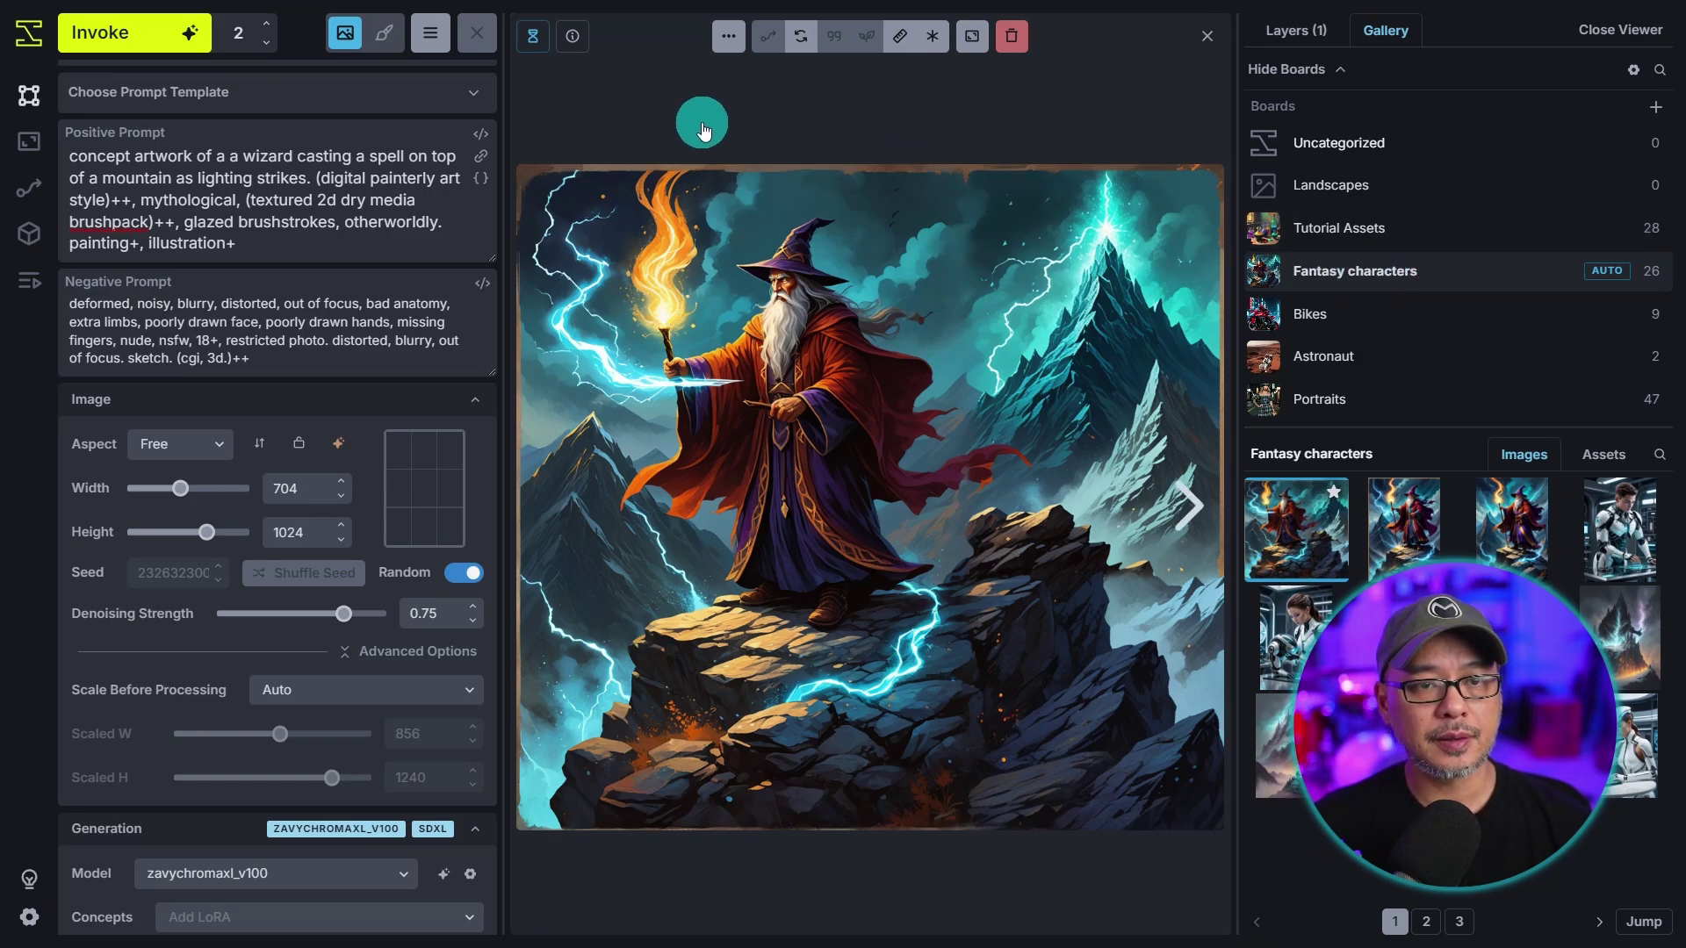
# Queue two new wizard generations and turn on in-progress preview images
pyautogui.click(124, 35)
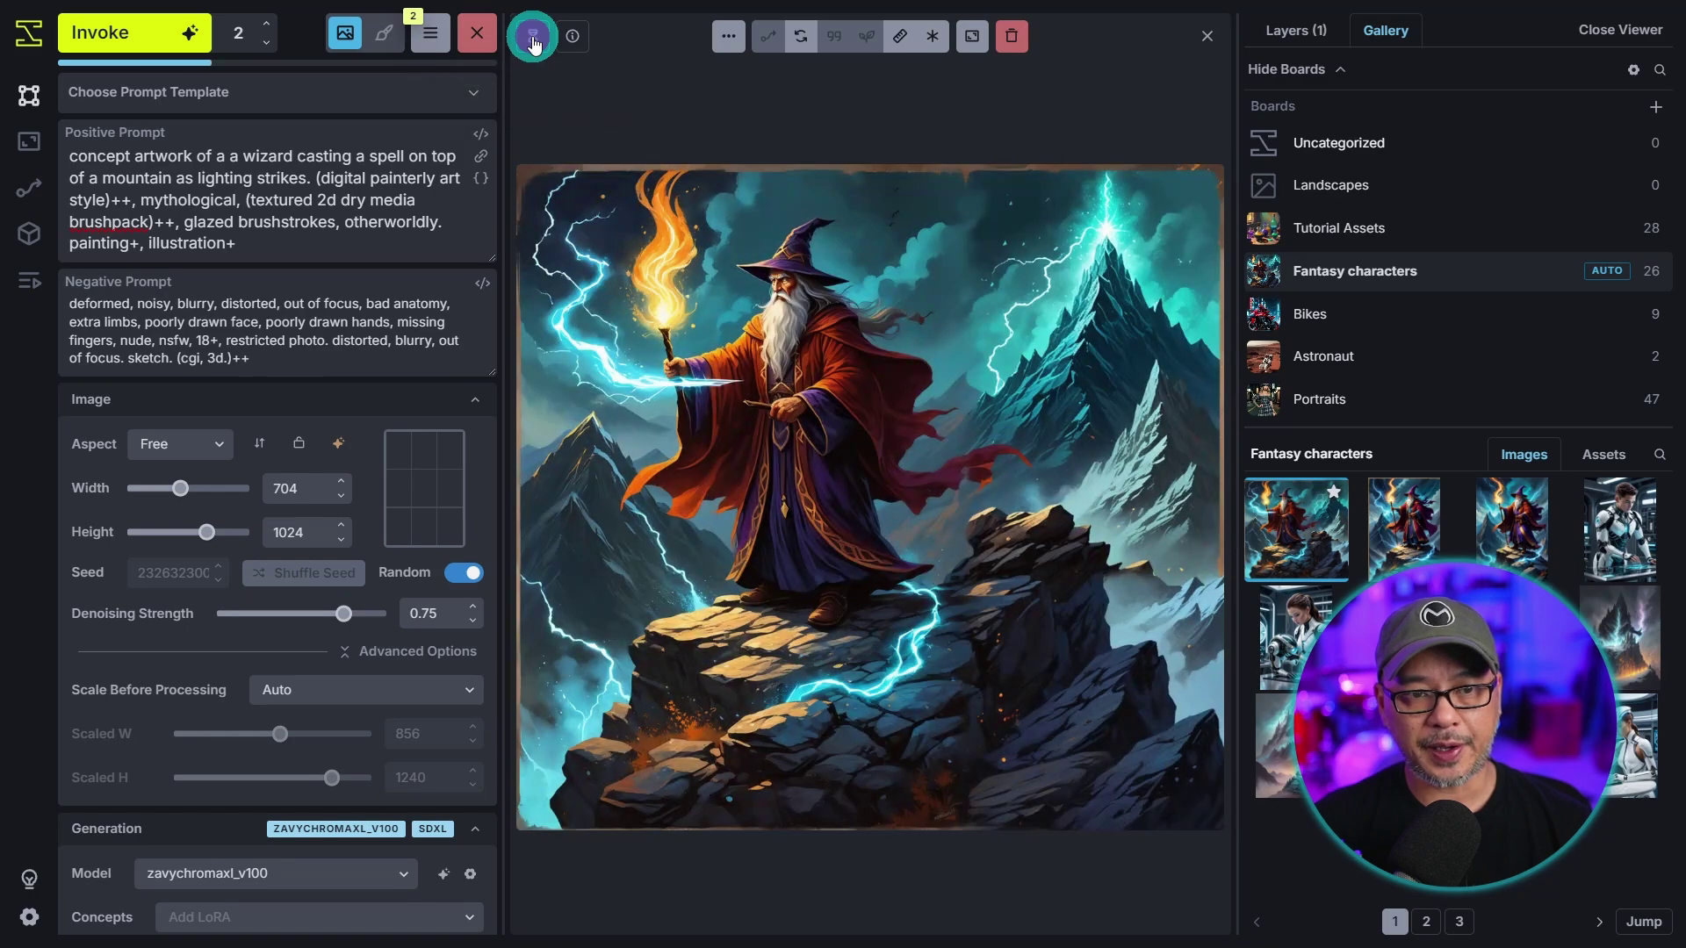
pyautogui.click(1421, 546)
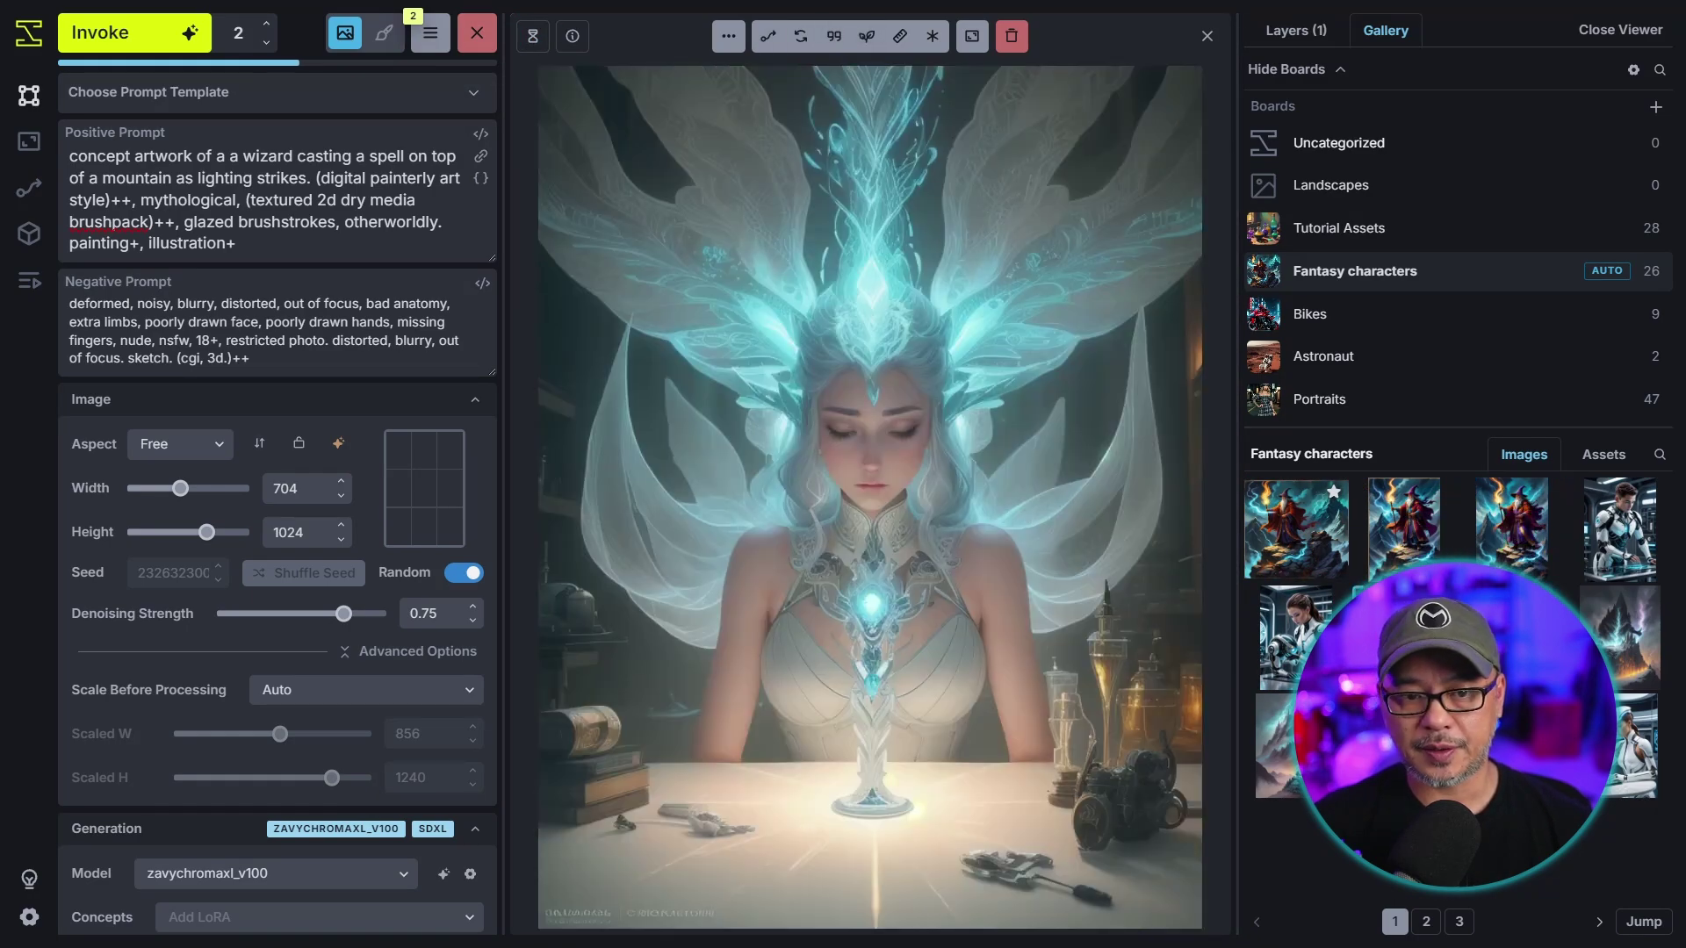
pyautogui.click(1301, 651)
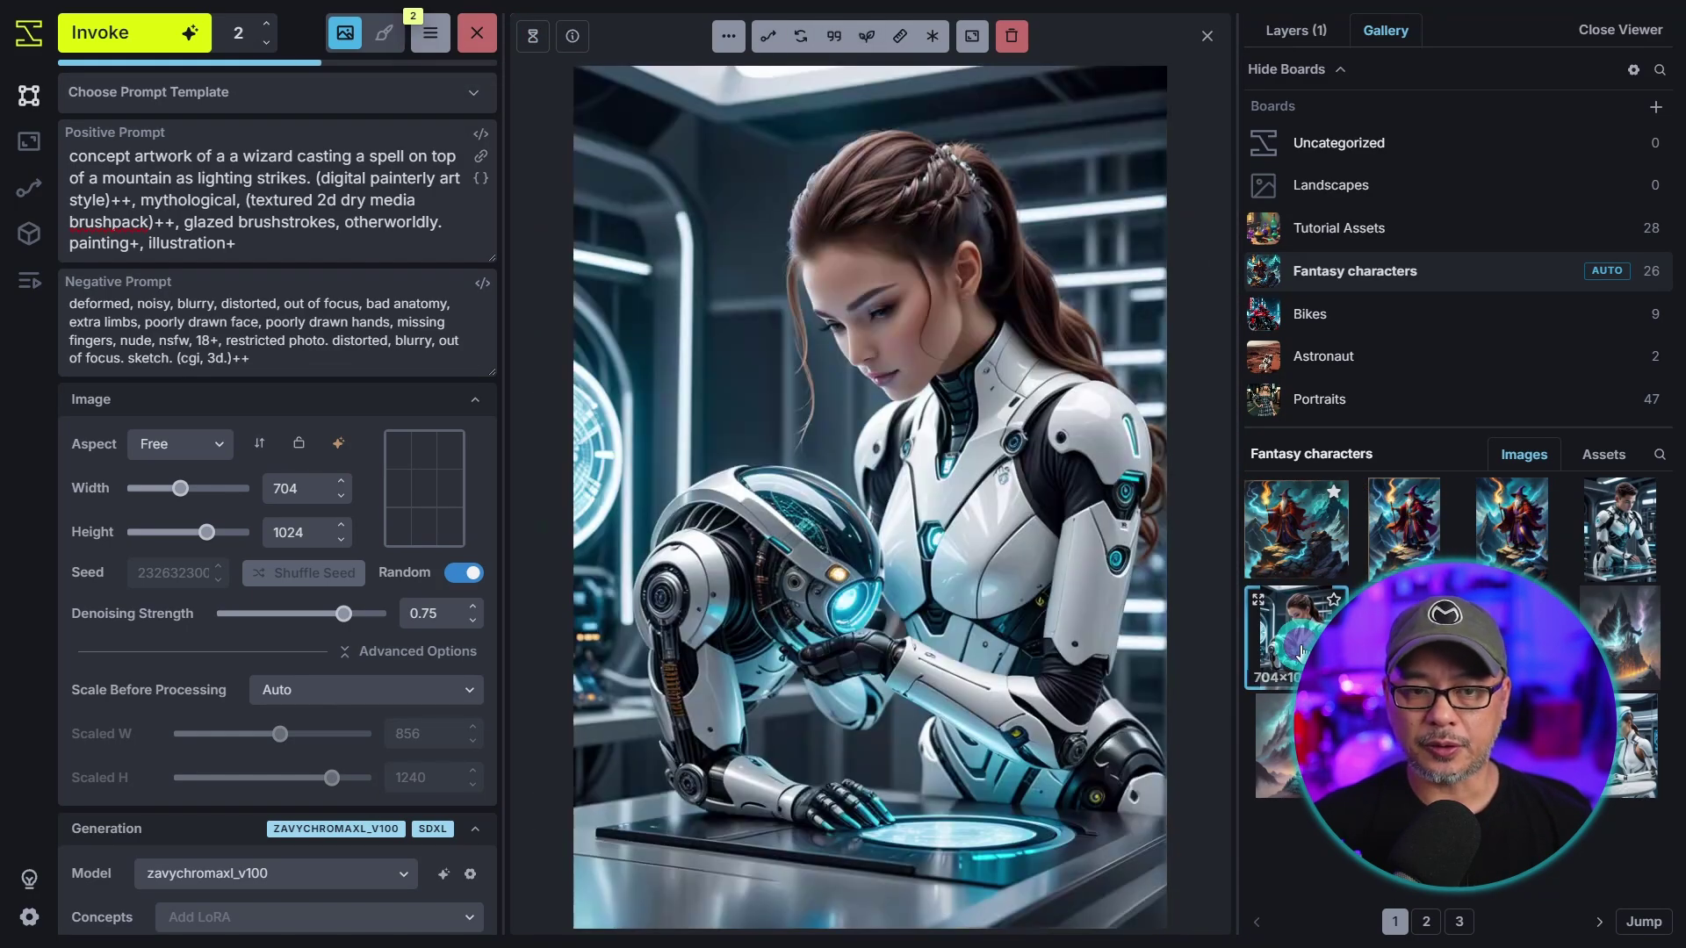
pyautogui.click(533, 36)
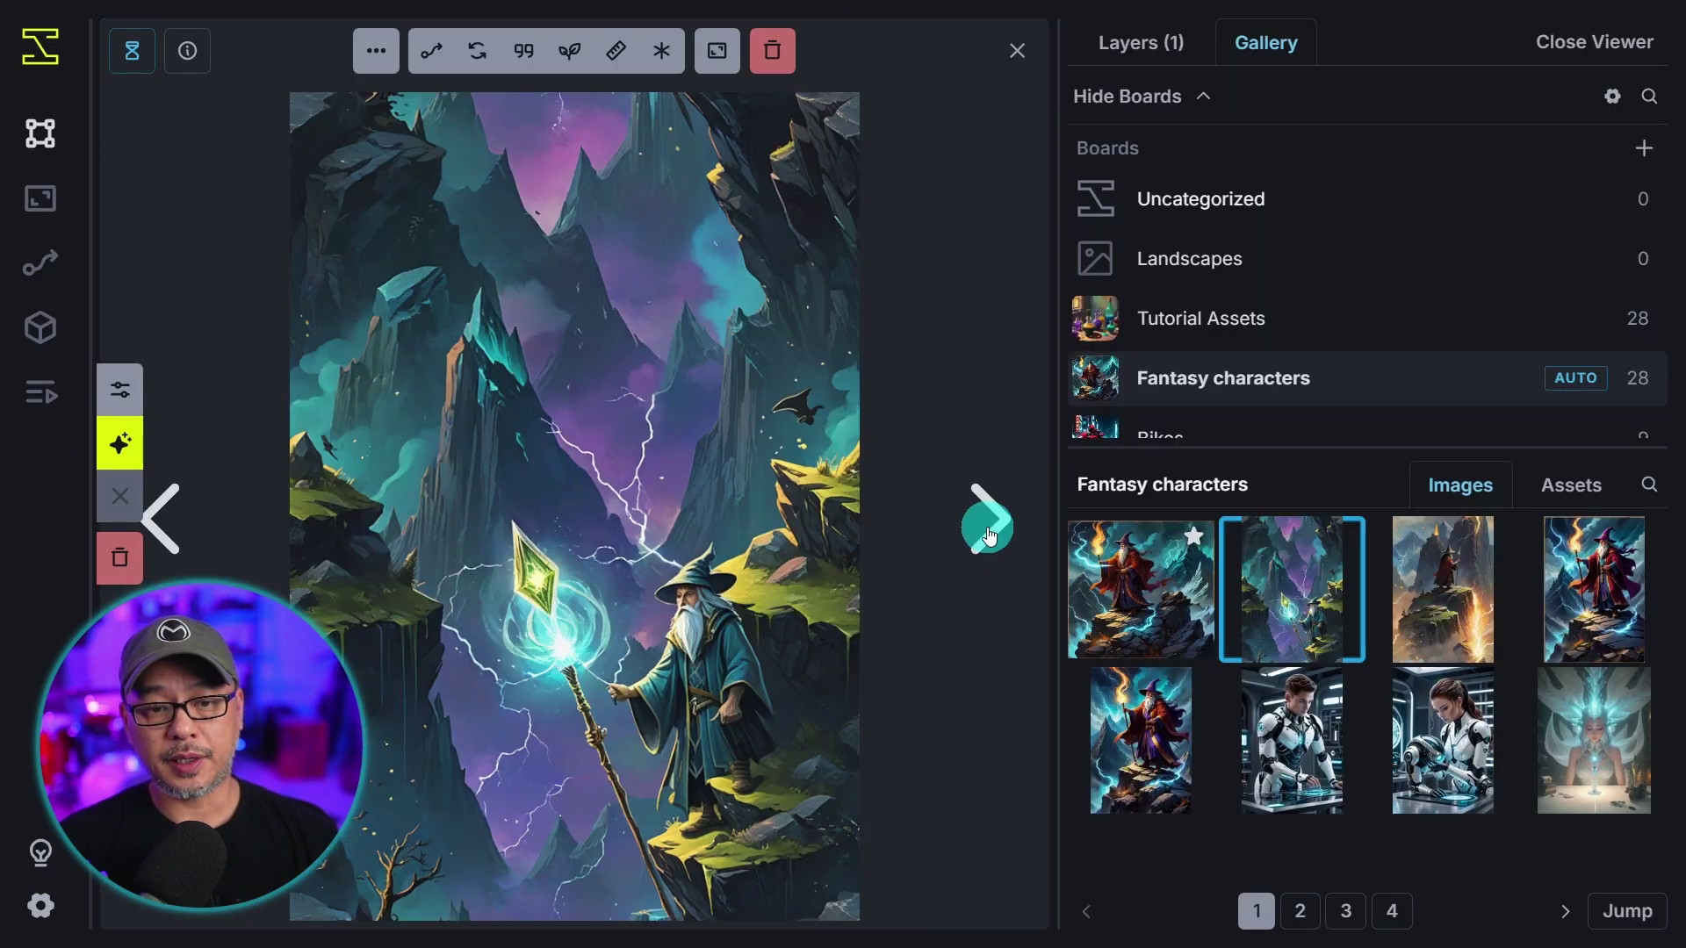
# Browse the board's results and open the third, magenta-robed wizard image in the viewer
pyautogui.click(989, 534)
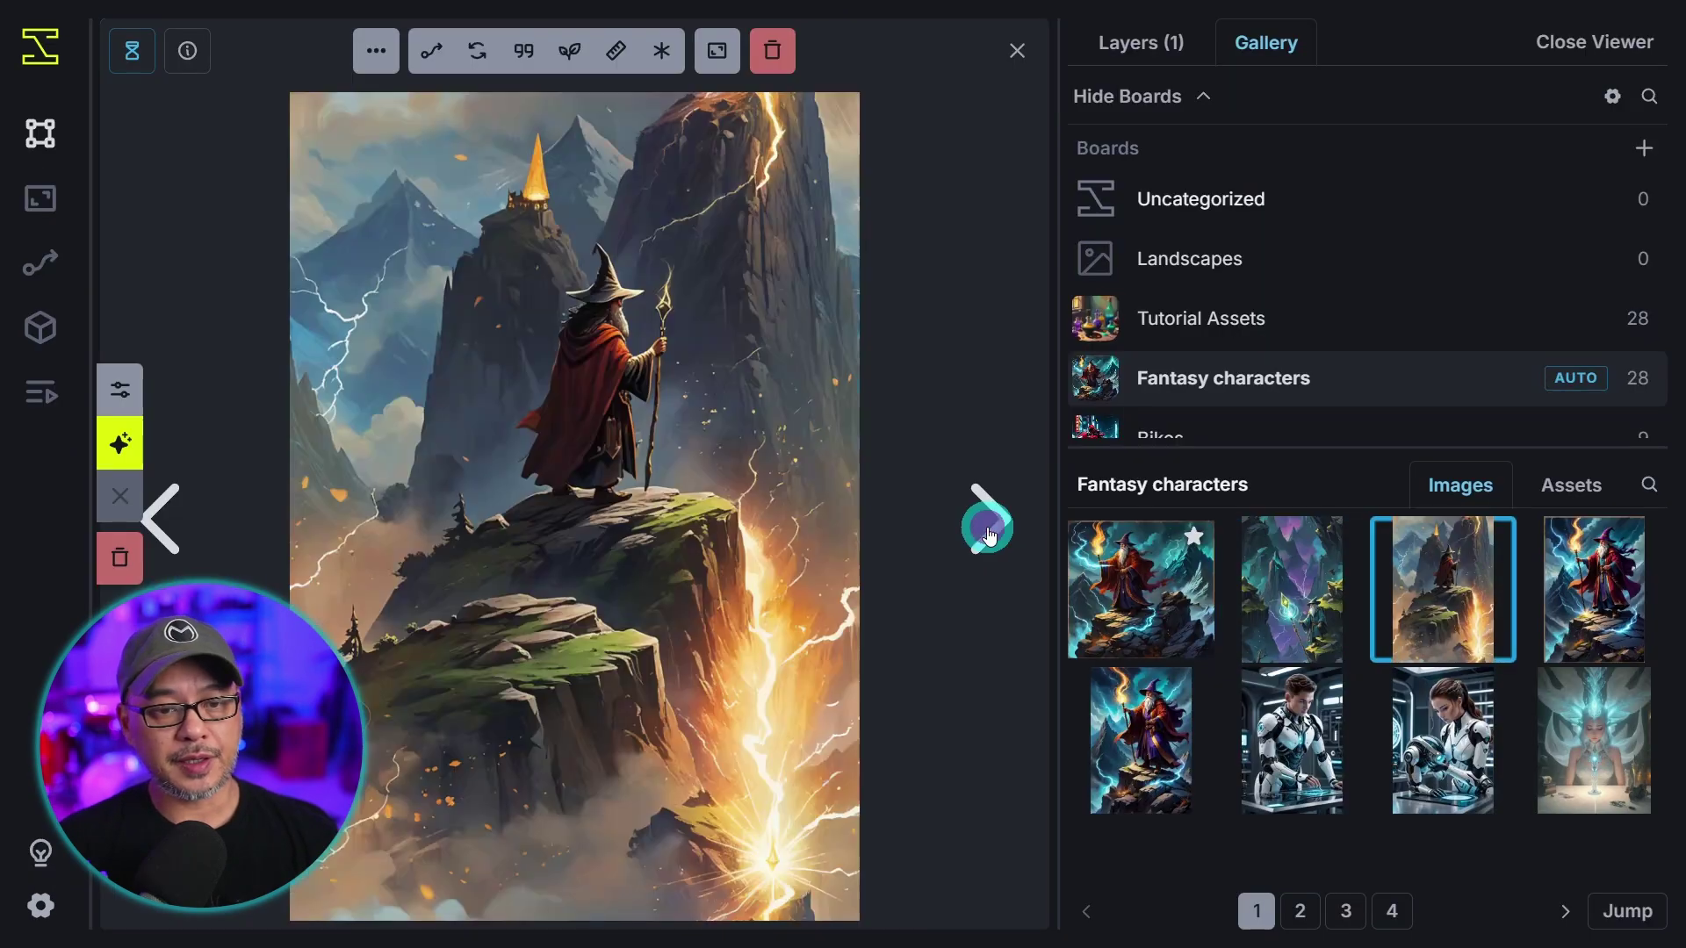
pyautogui.click(989, 534)
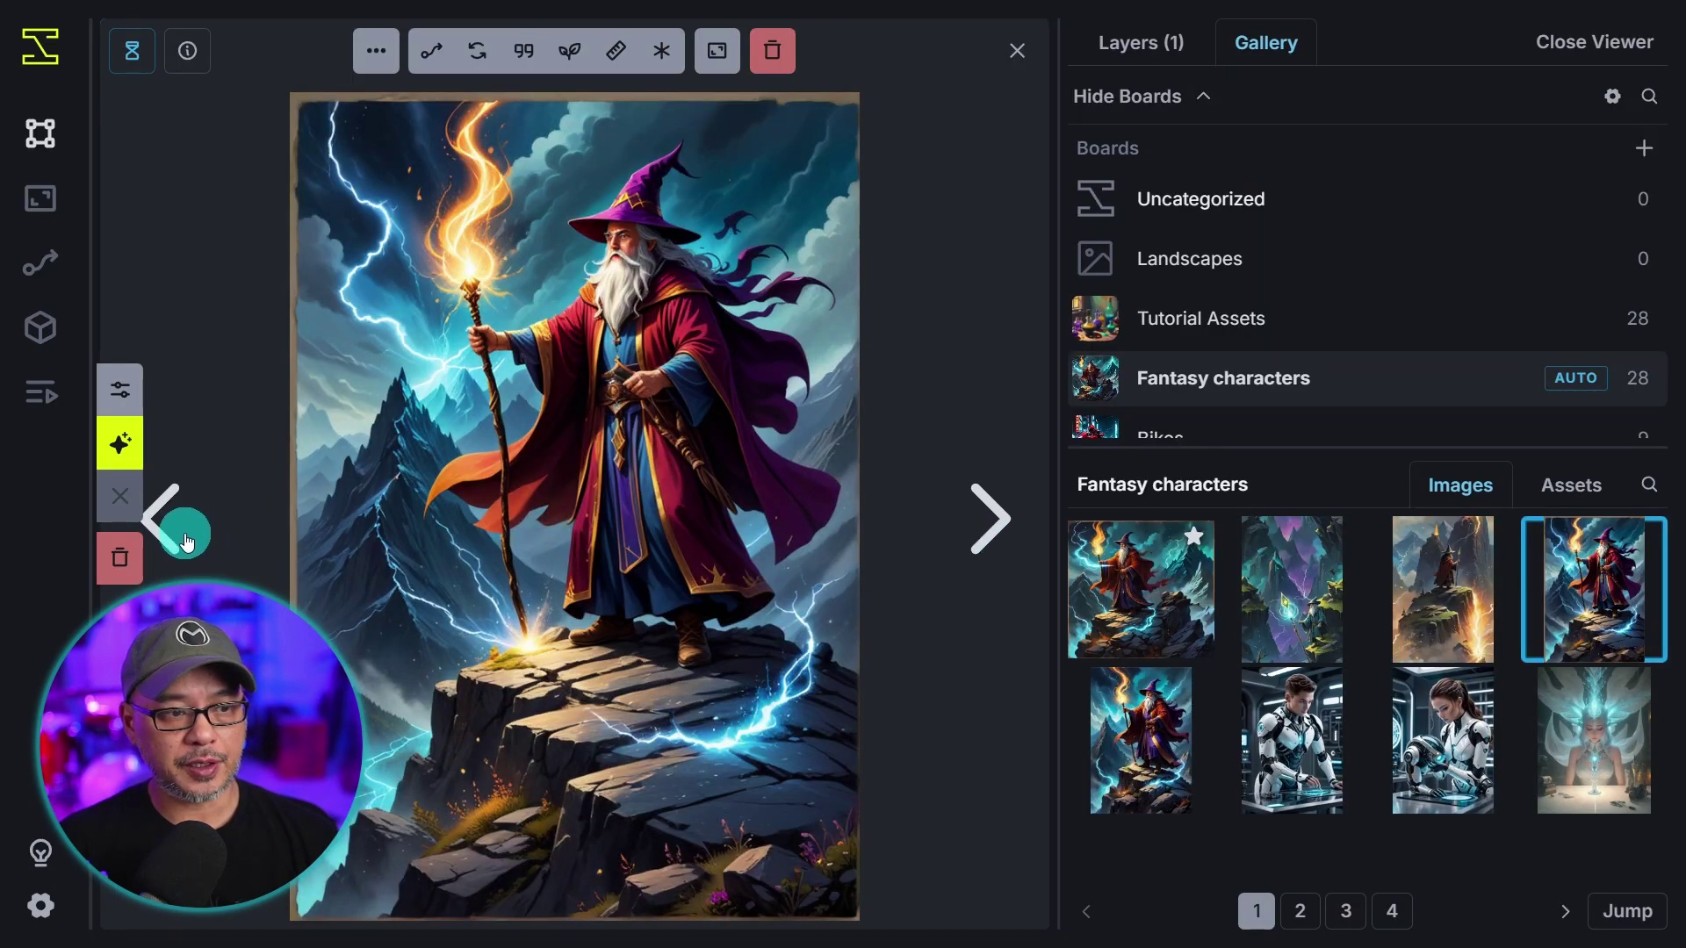
pyautogui.click(173, 540)
pyautogui.click(173, 540)
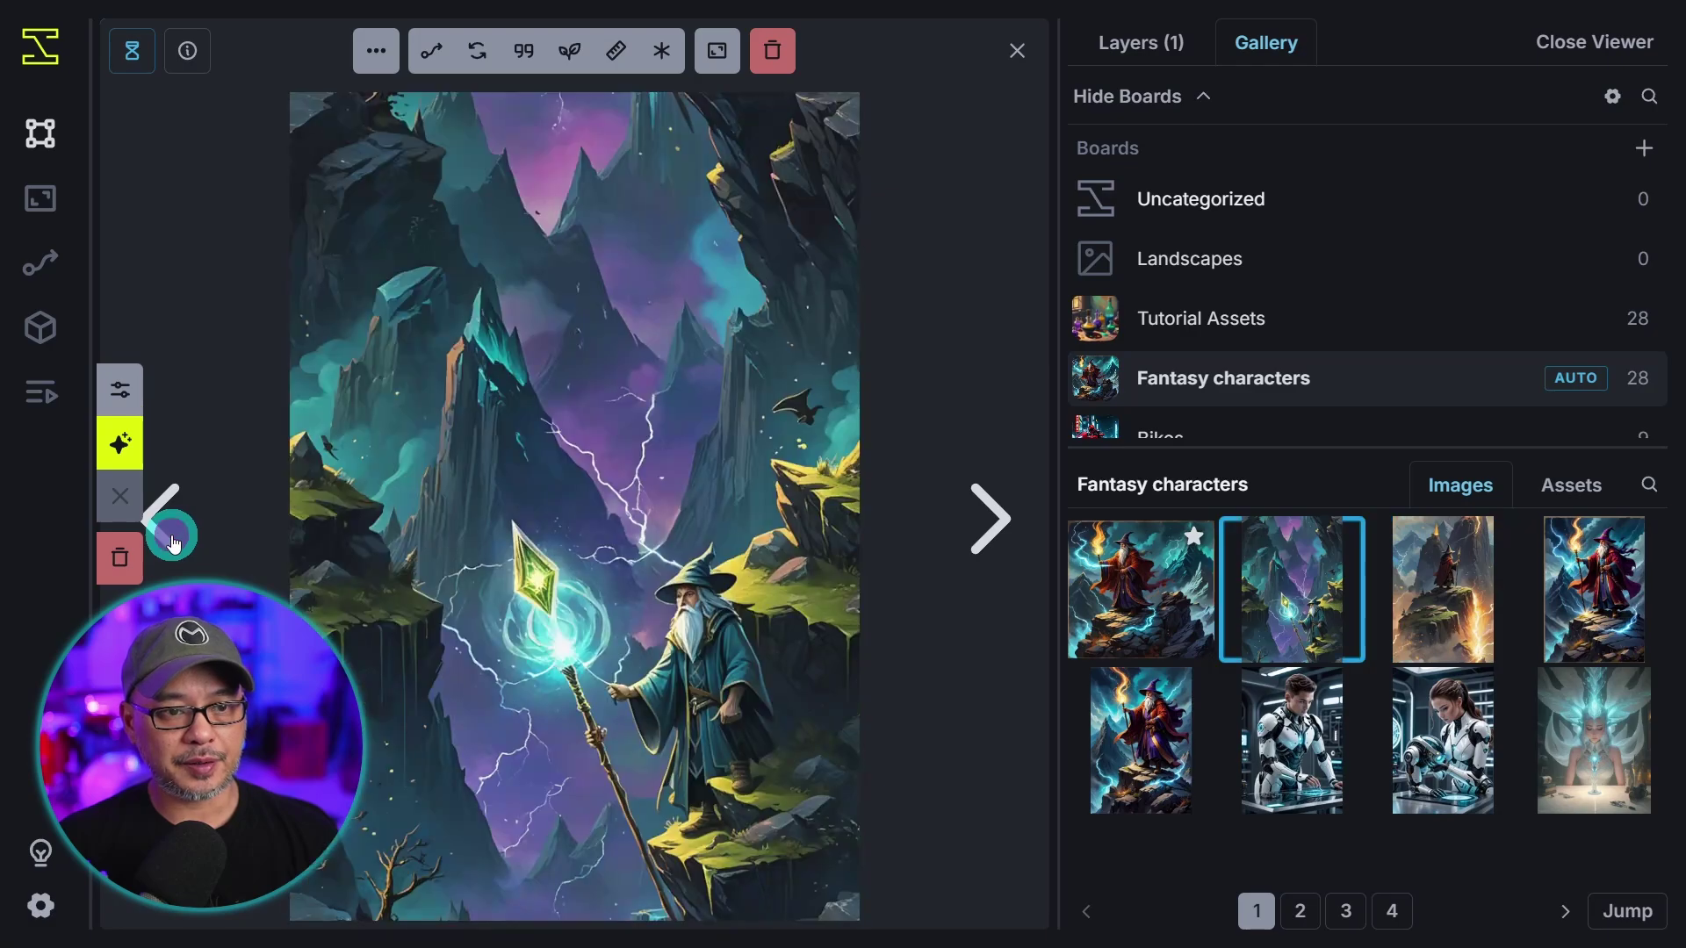
pyautogui.click(913, 715)
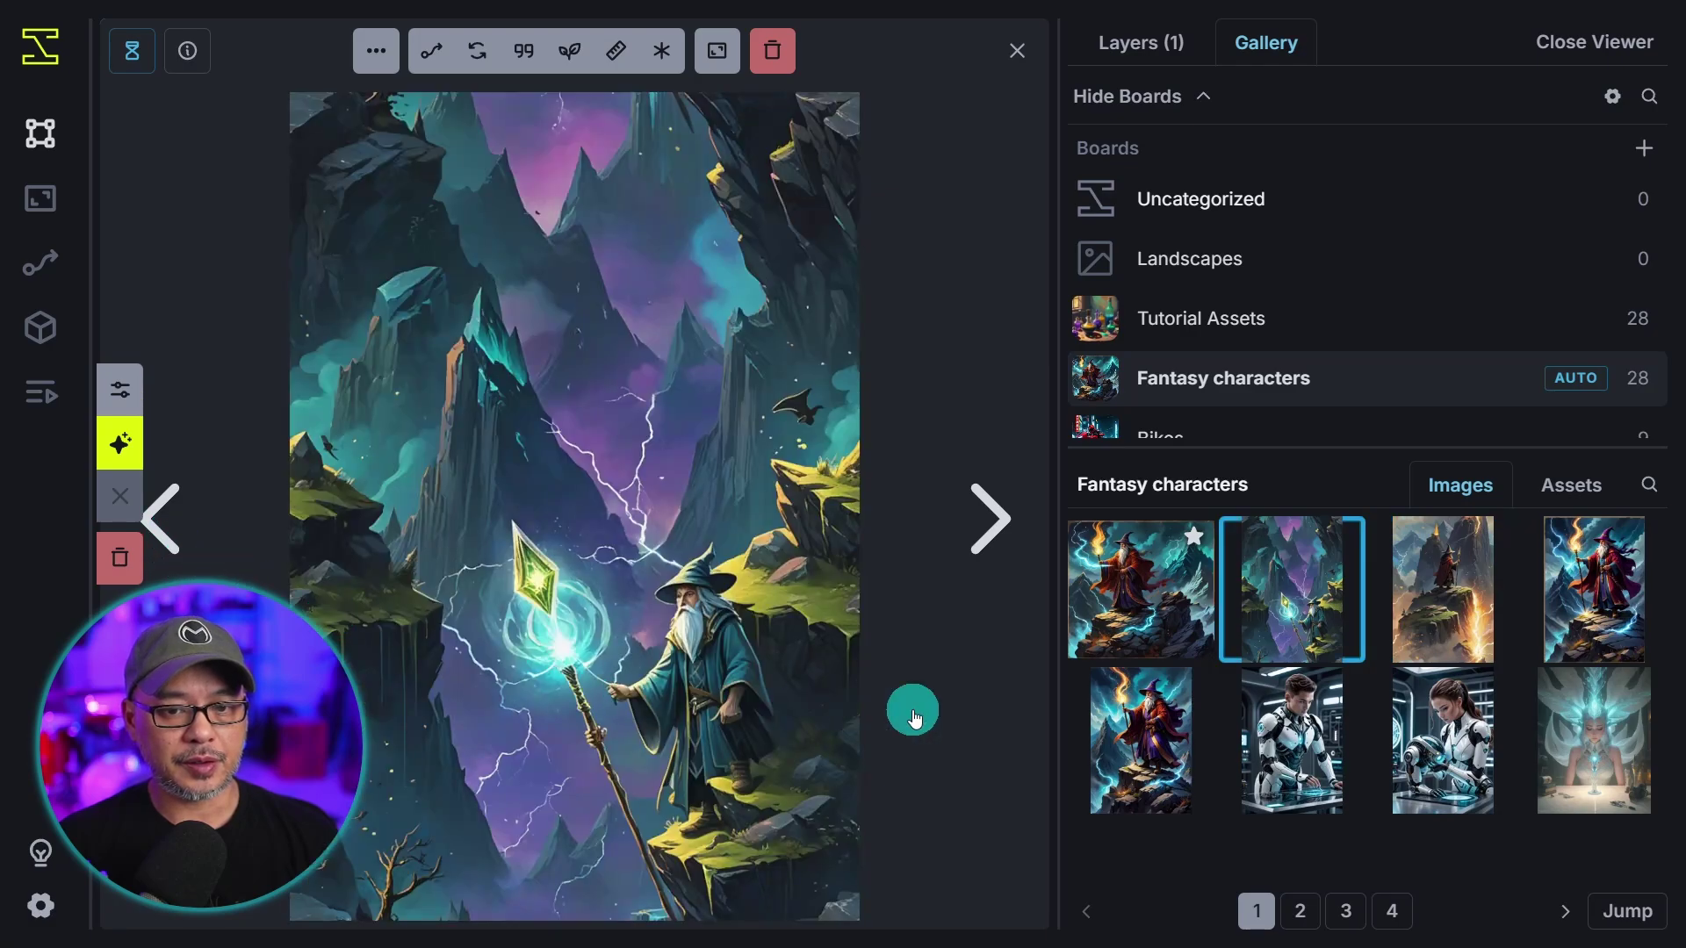
pyautogui.click(1443, 584)
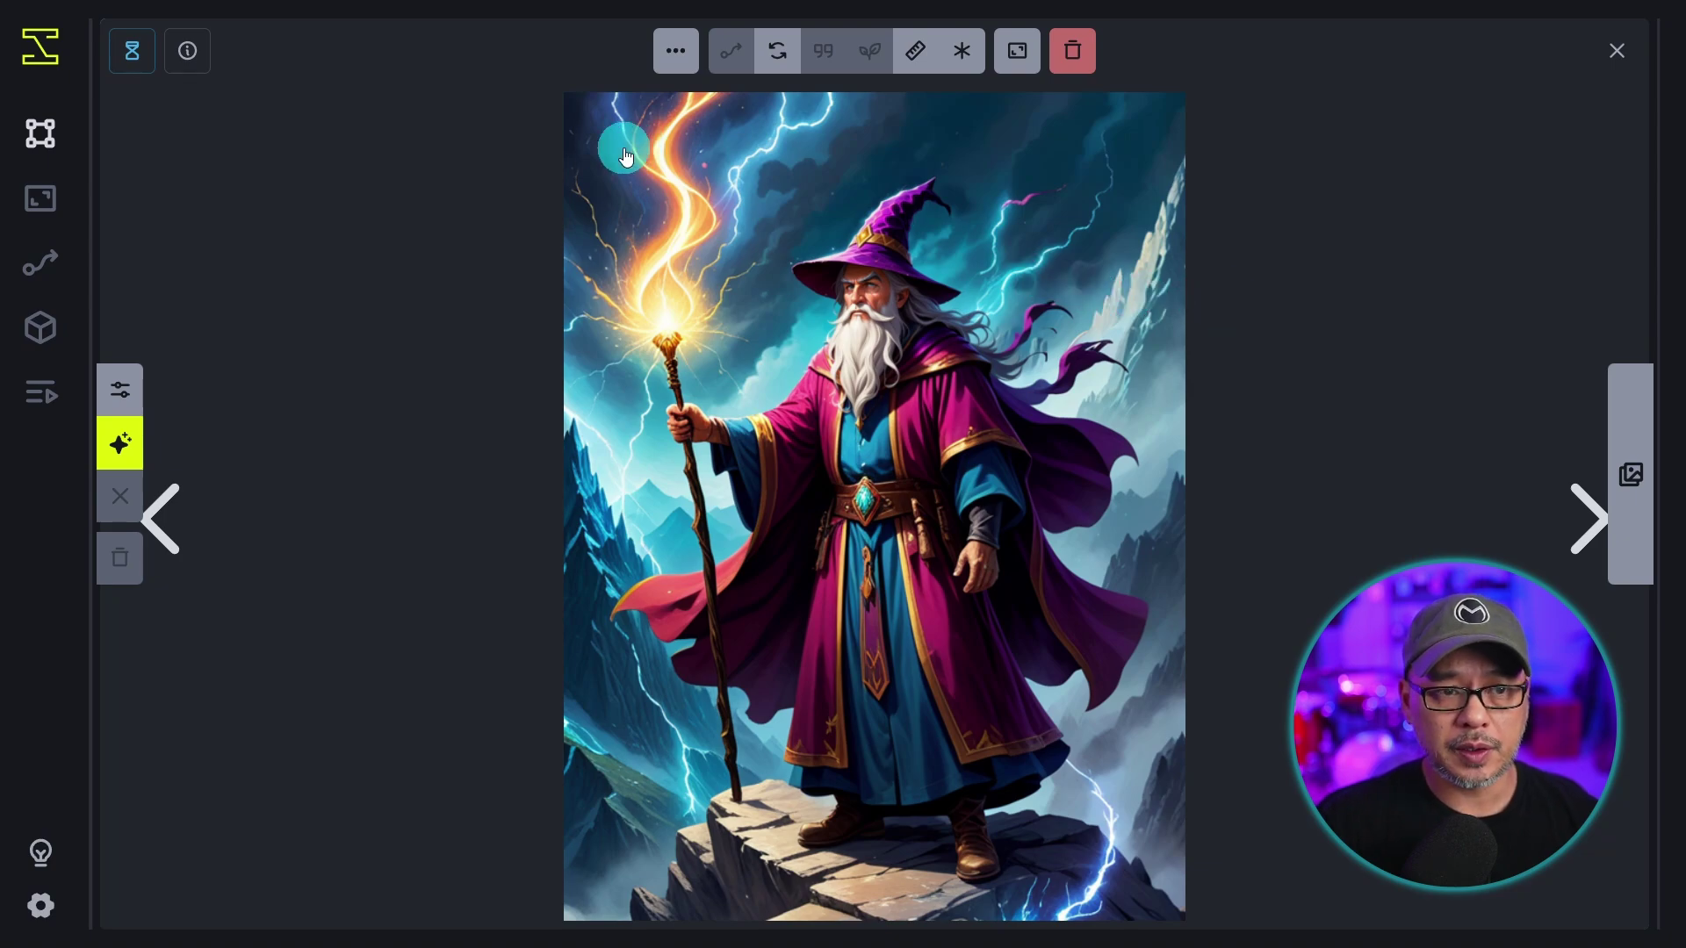
# Right-click the magenta-robed wizard in the viewer to list its sharing, compare and reuse actions
pyautogui.rightClick(605, 143)
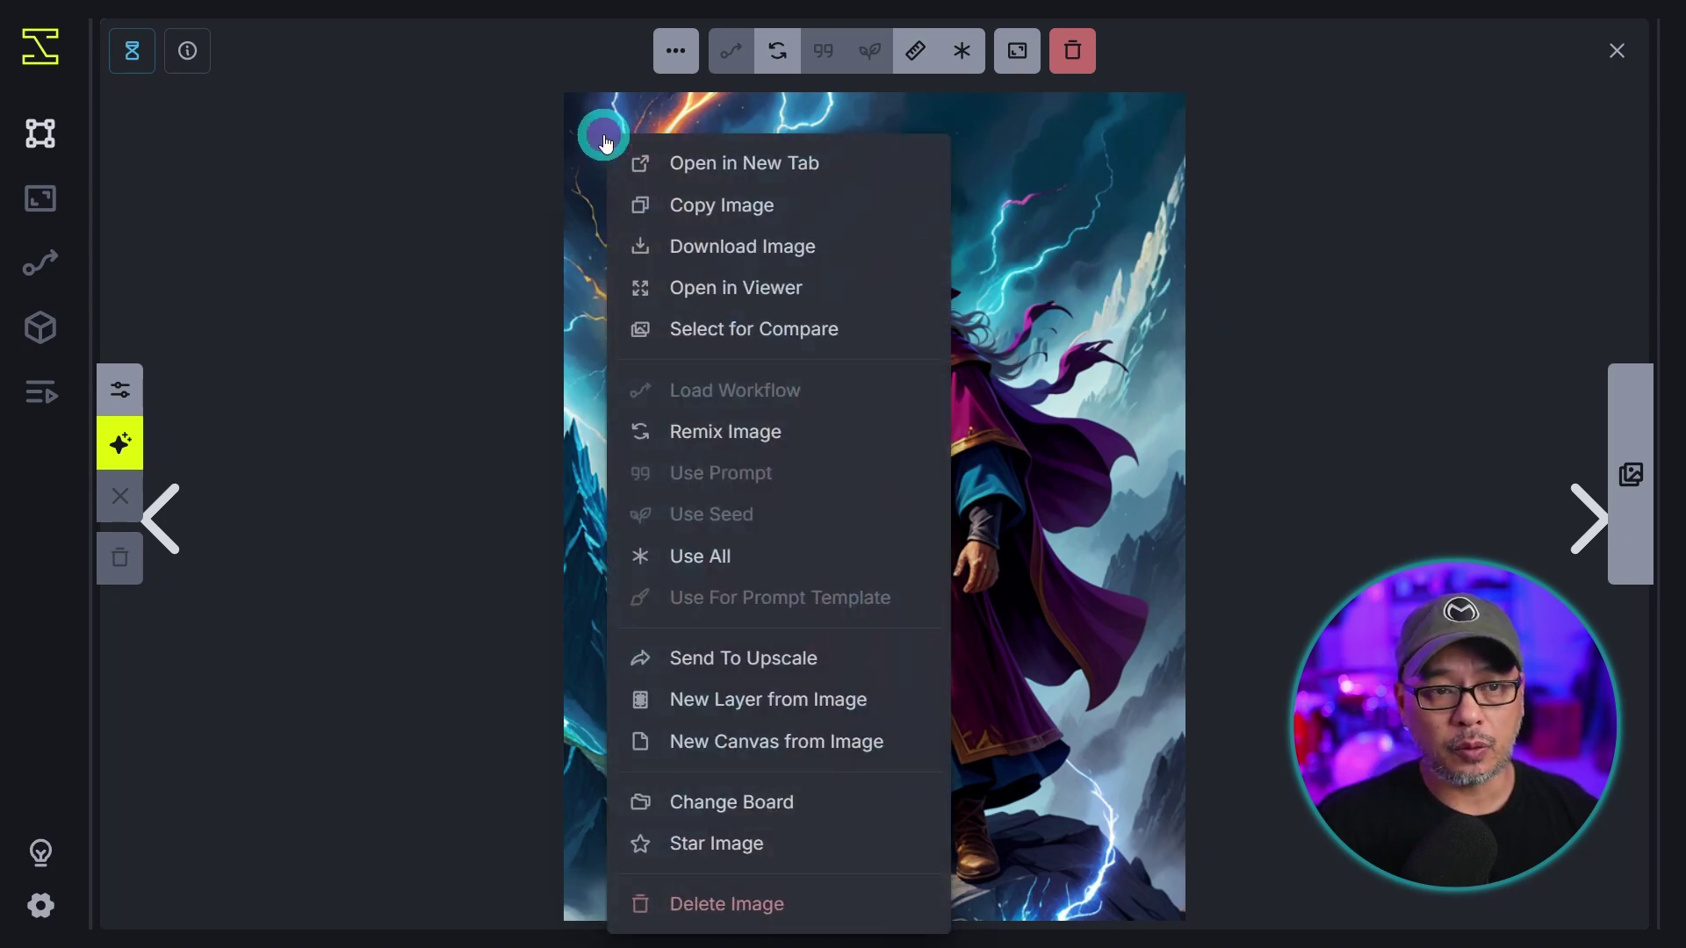
# Compare the magenta- and orange-robed wizards with the slider, then in Side-by-Side and Hover modes
pyautogui.click(776, 341)
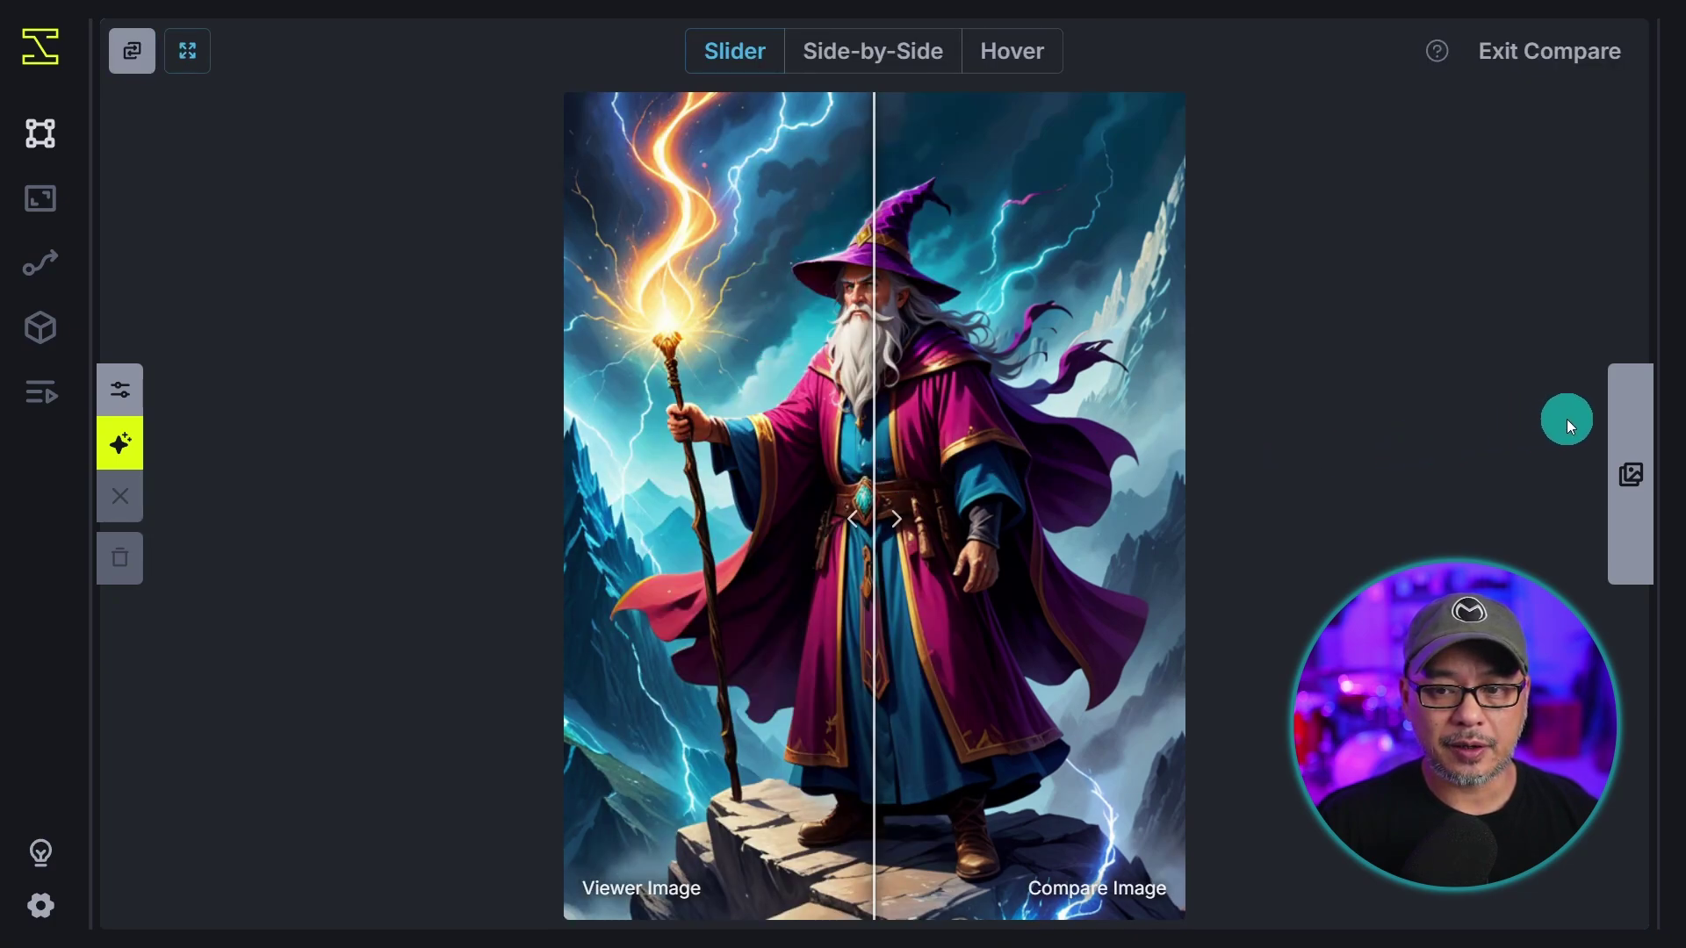
pyautogui.click(1628, 422)
pyautogui.moveTo(575, 545)
pyautogui.mouseDown()
pyautogui.moveTo(597, 522)
pyautogui.moveTo(861, 545)
pyautogui.moveTo(290, 504)
pyautogui.moveTo(789, 504)
pyautogui.moveTo(301, 500)
pyautogui.moveTo(860, 525)
pyautogui.moveTo(587, 525)
pyautogui.mouseUp()
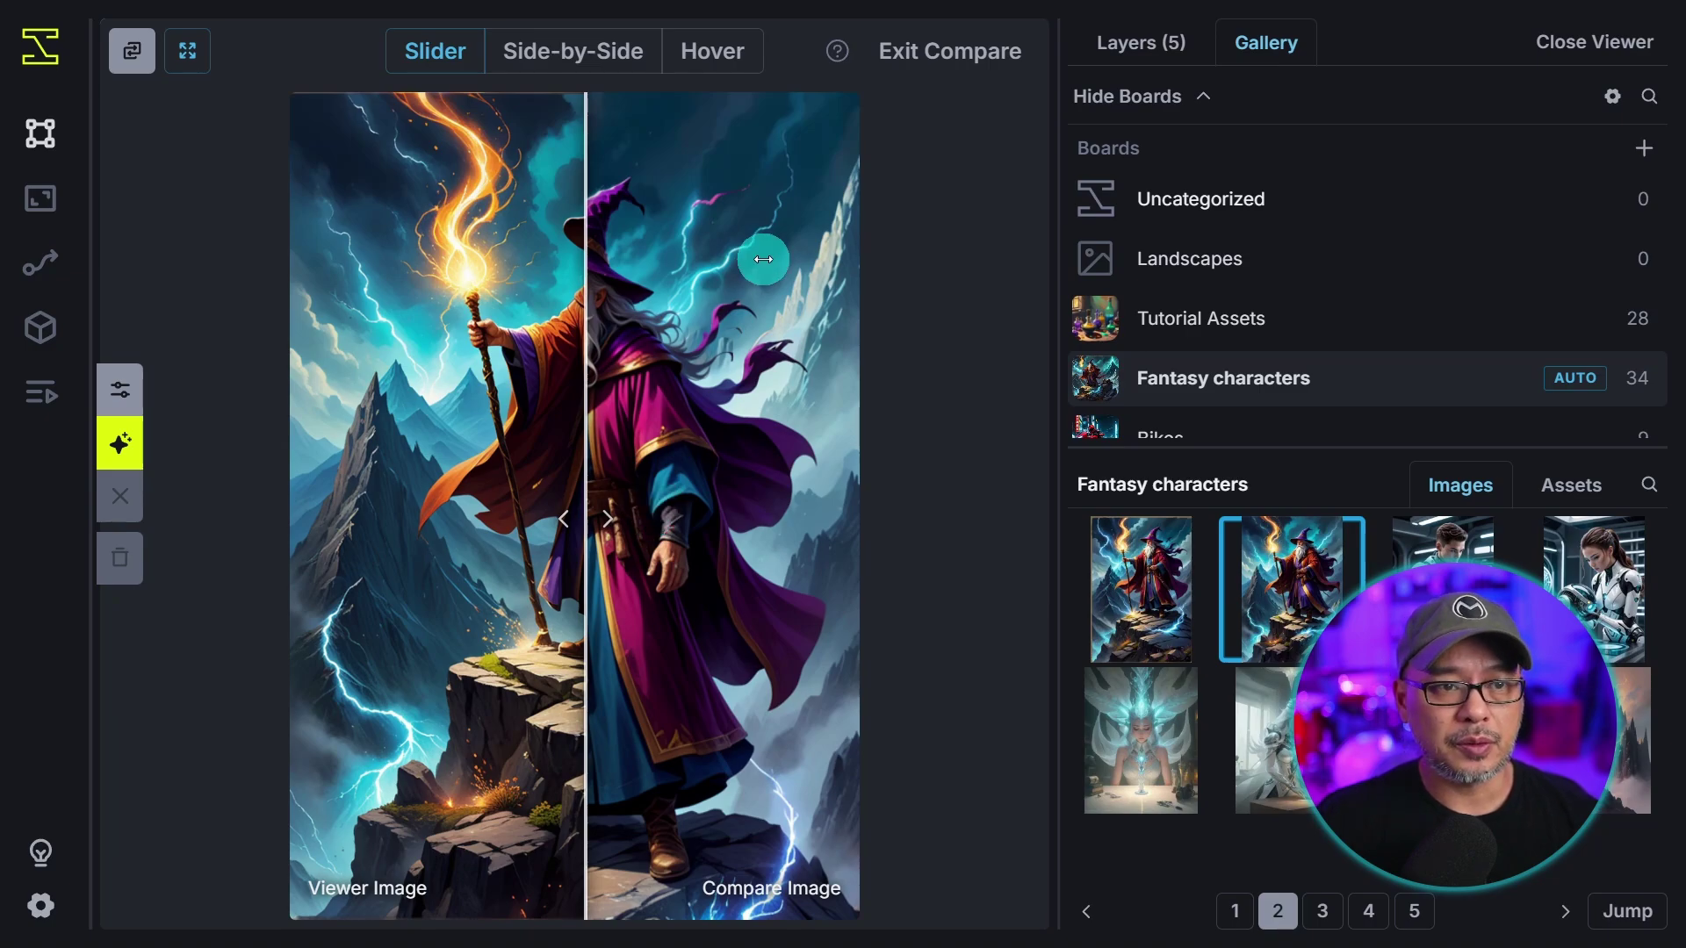
pyautogui.click(552, 69)
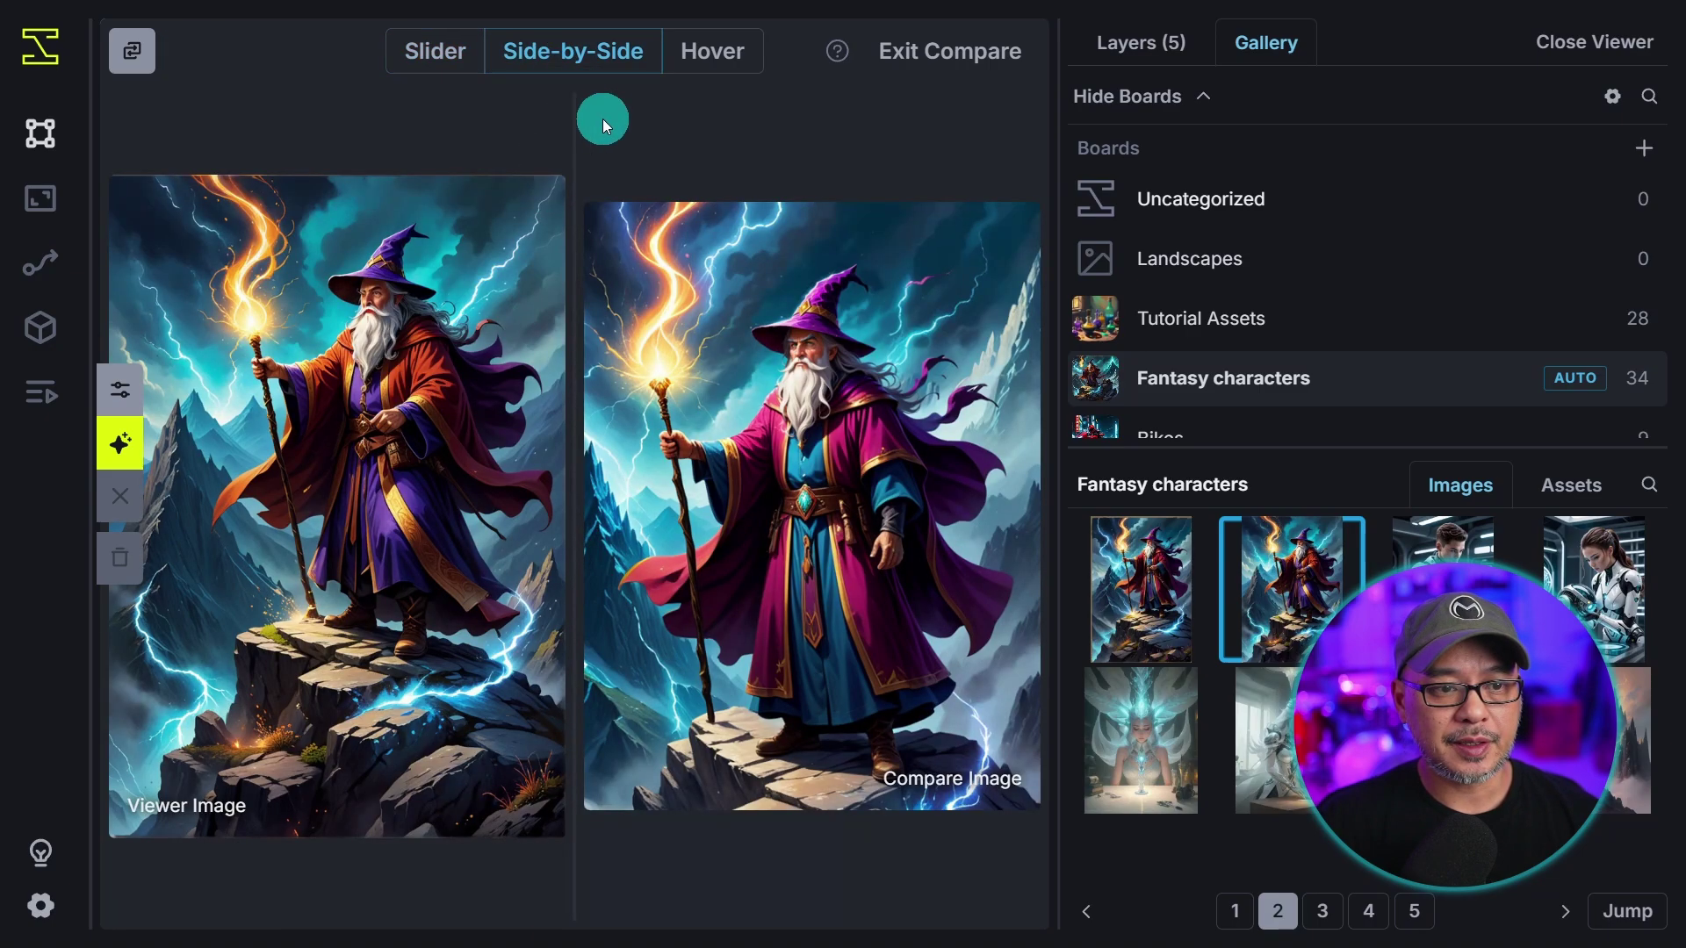
pyautogui.click(733, 58)
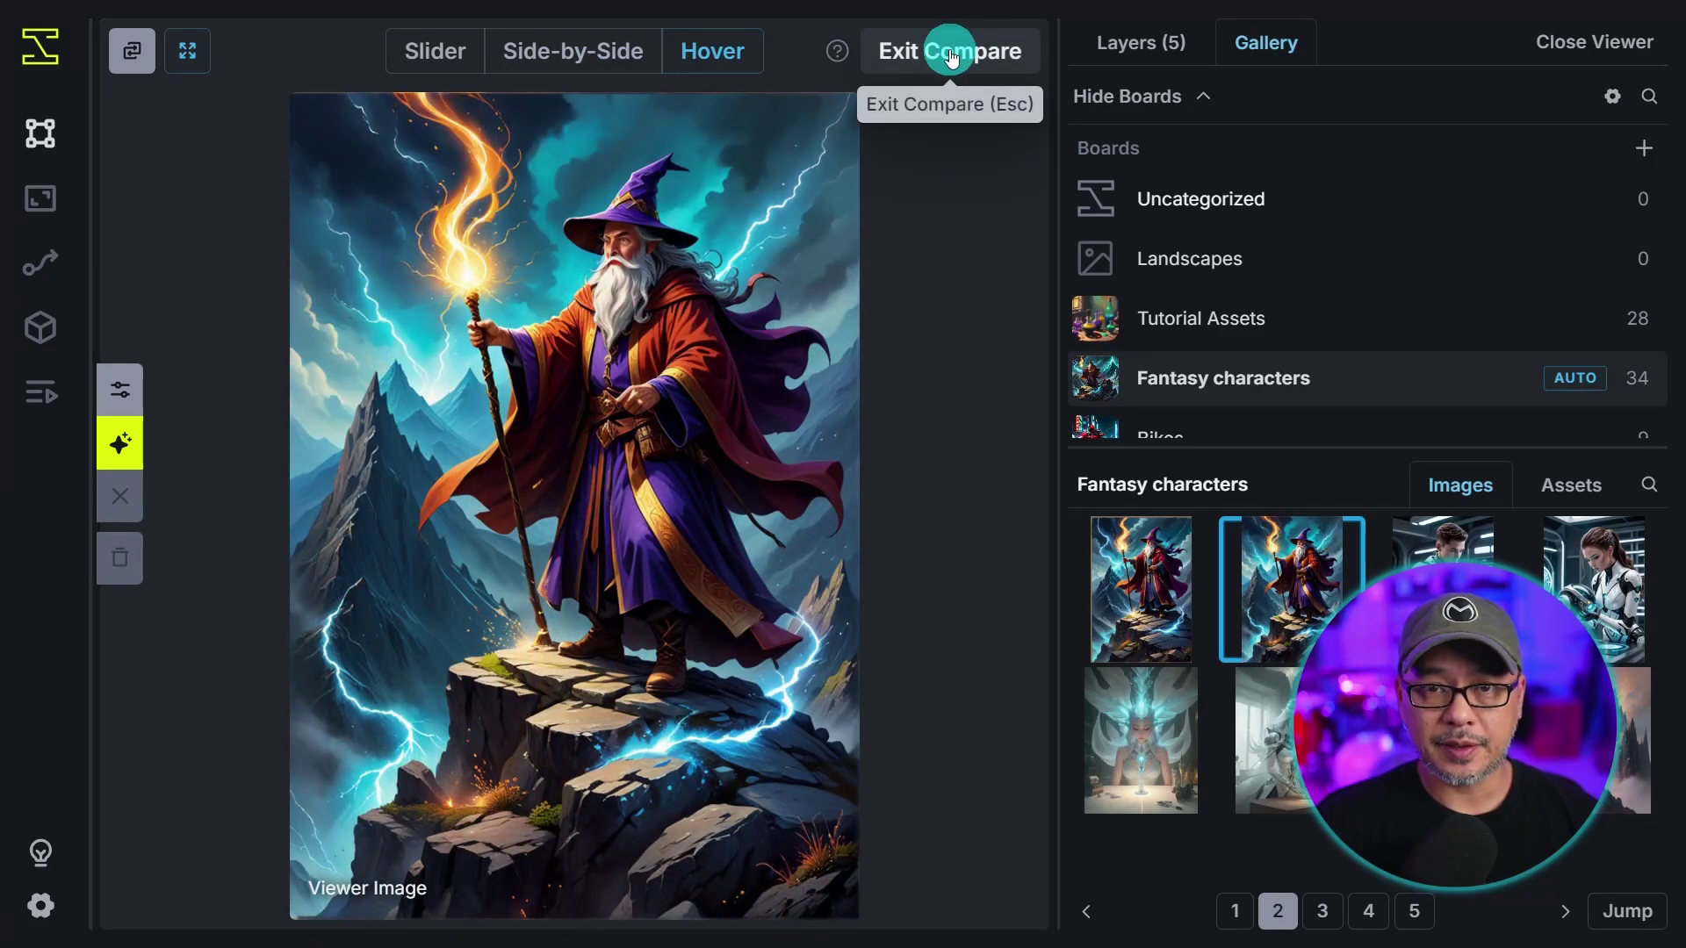
# Leave compare and remix the orange-robed wizard, recalling denoising 0.55 and starlightXLAnimated_v3
pyautogui.click(950, 53)
pyautogui.rightClick(641, 392)
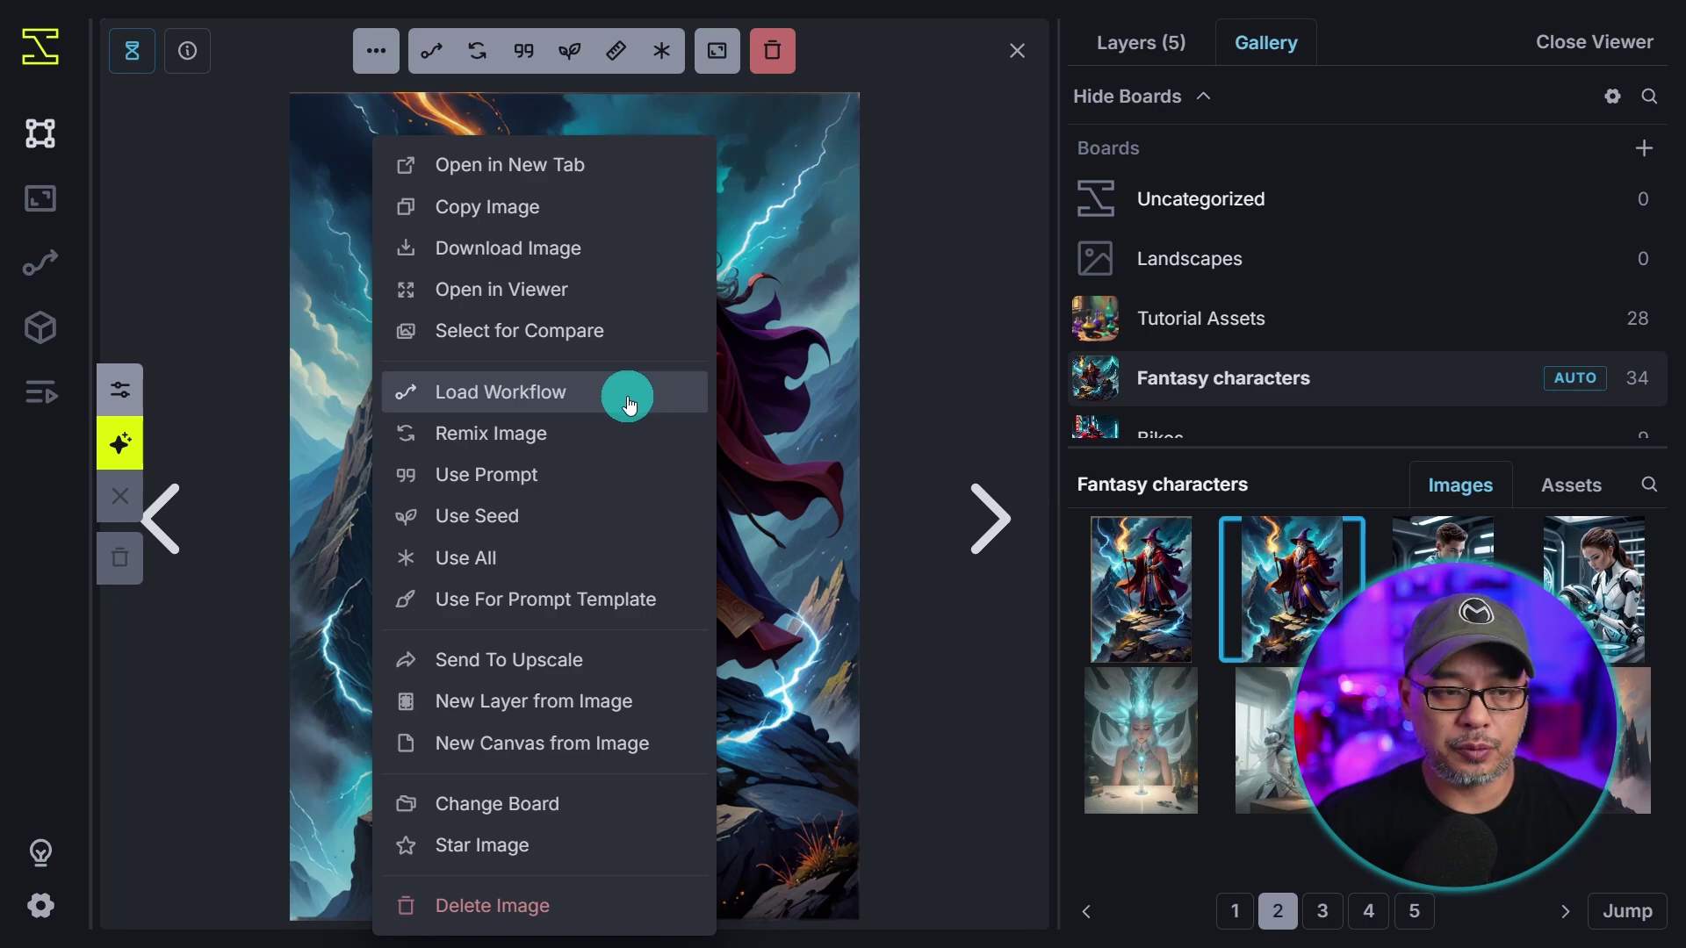
pyautogui.click(584, 443)
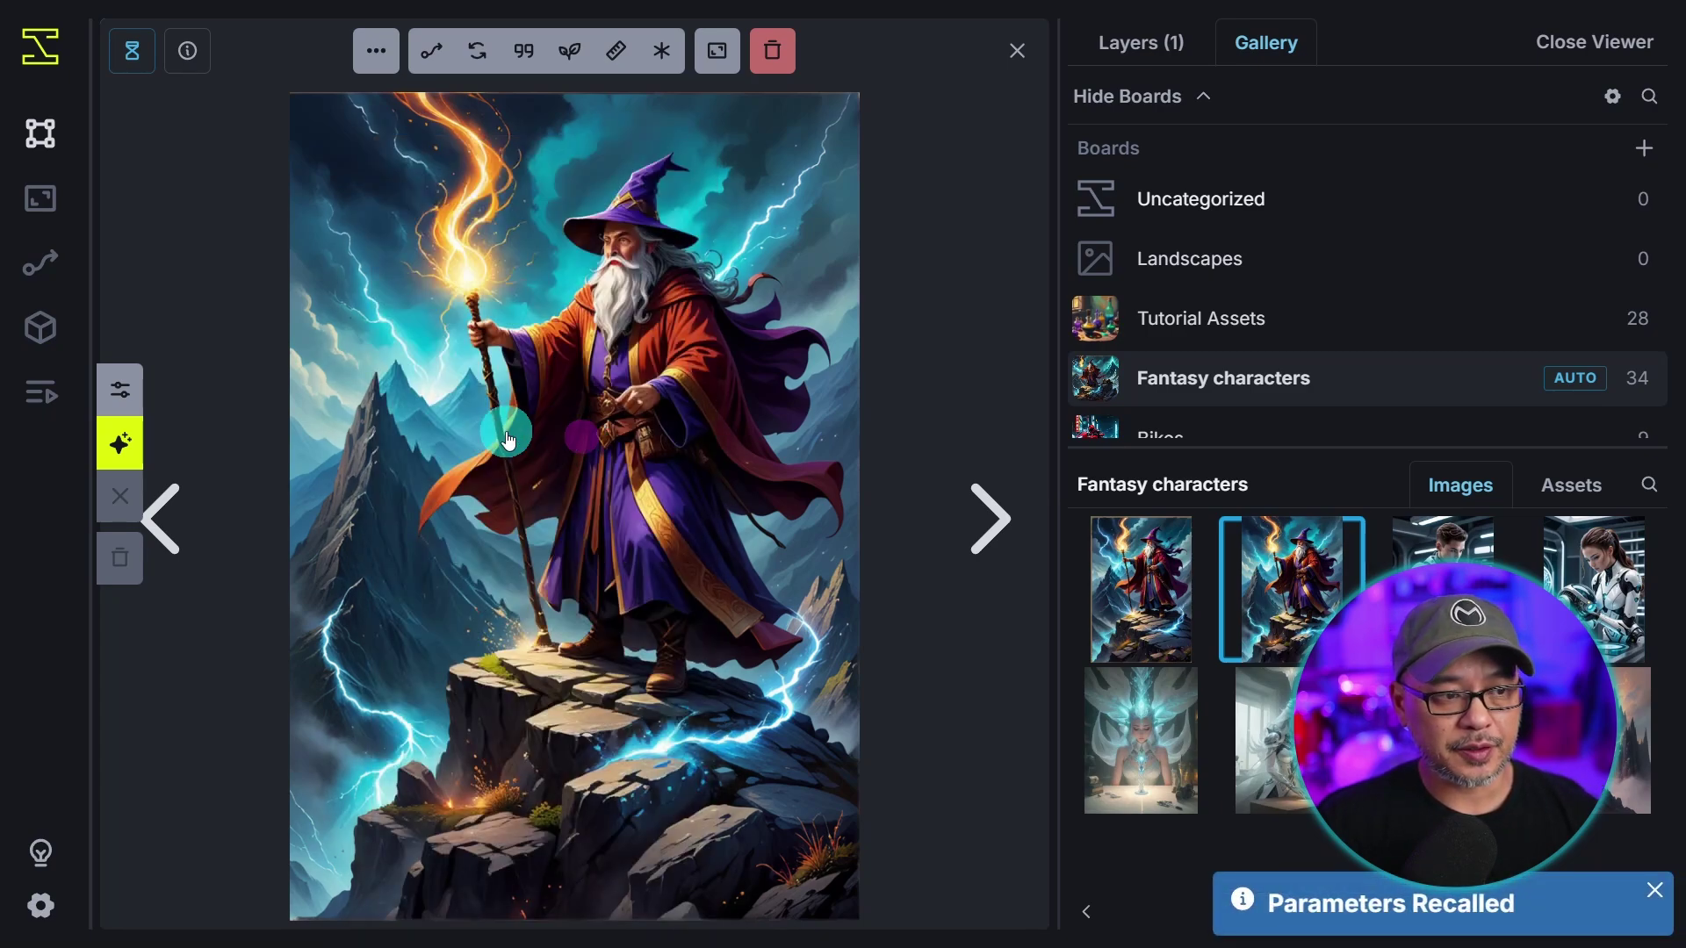
# Review the expanded generation parameters, hide the side panels, and open the image's action menu
pyautogui.doubleClick(89, 341)
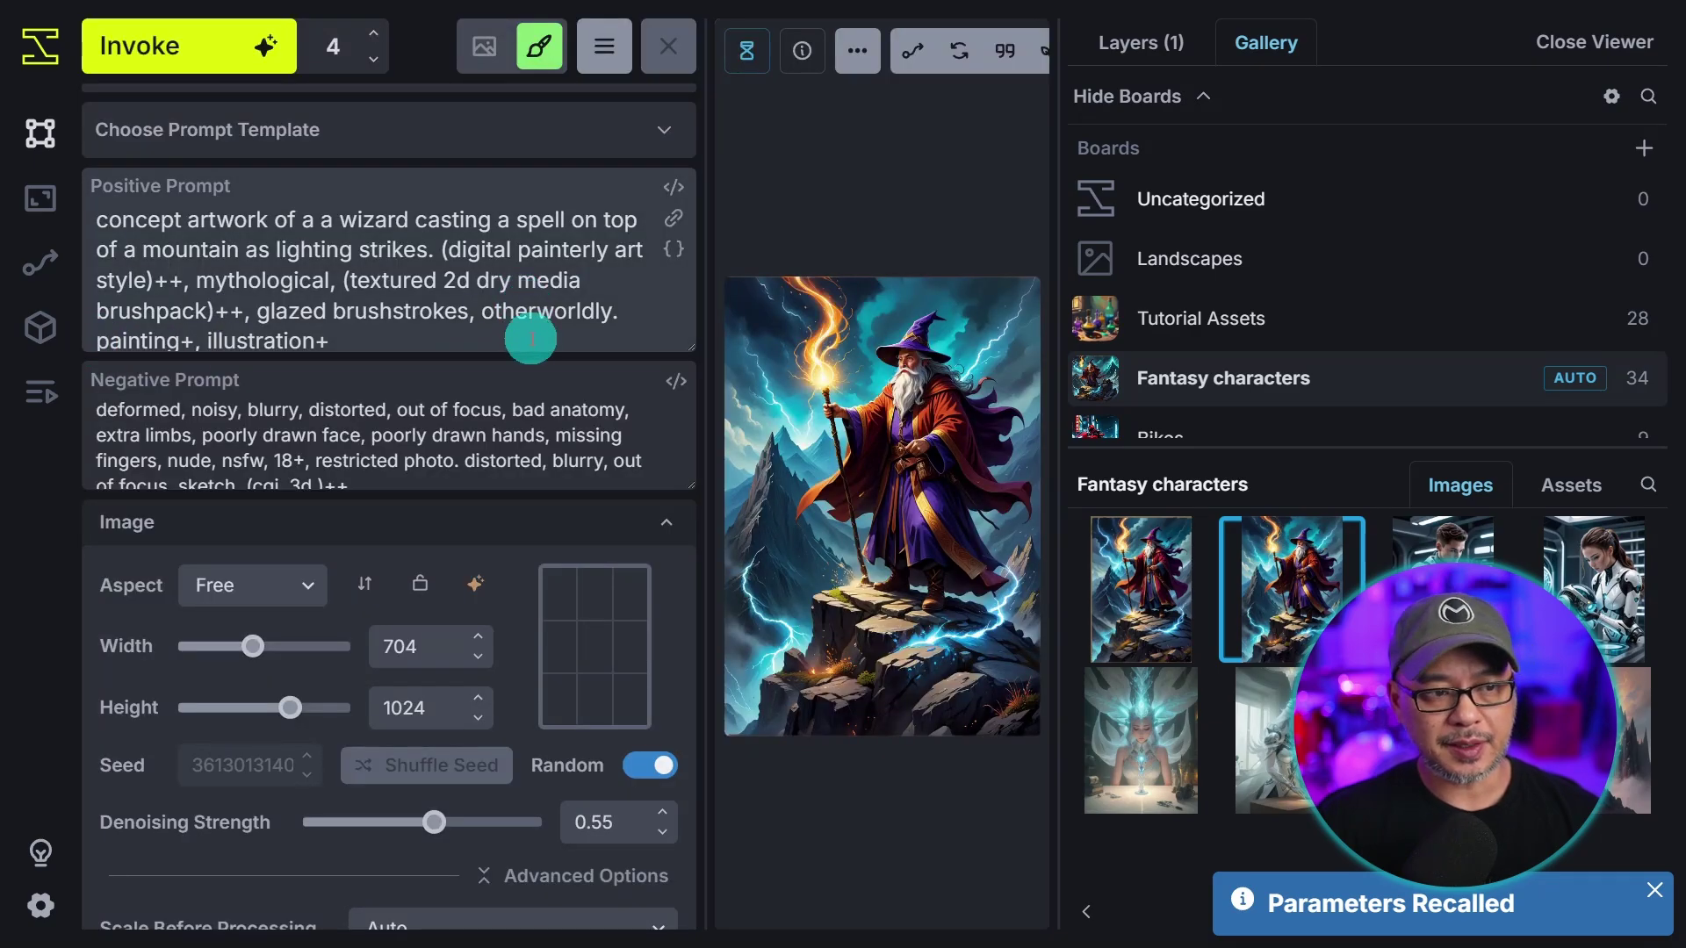
pyautogui.scroll(-3, 480, 636)
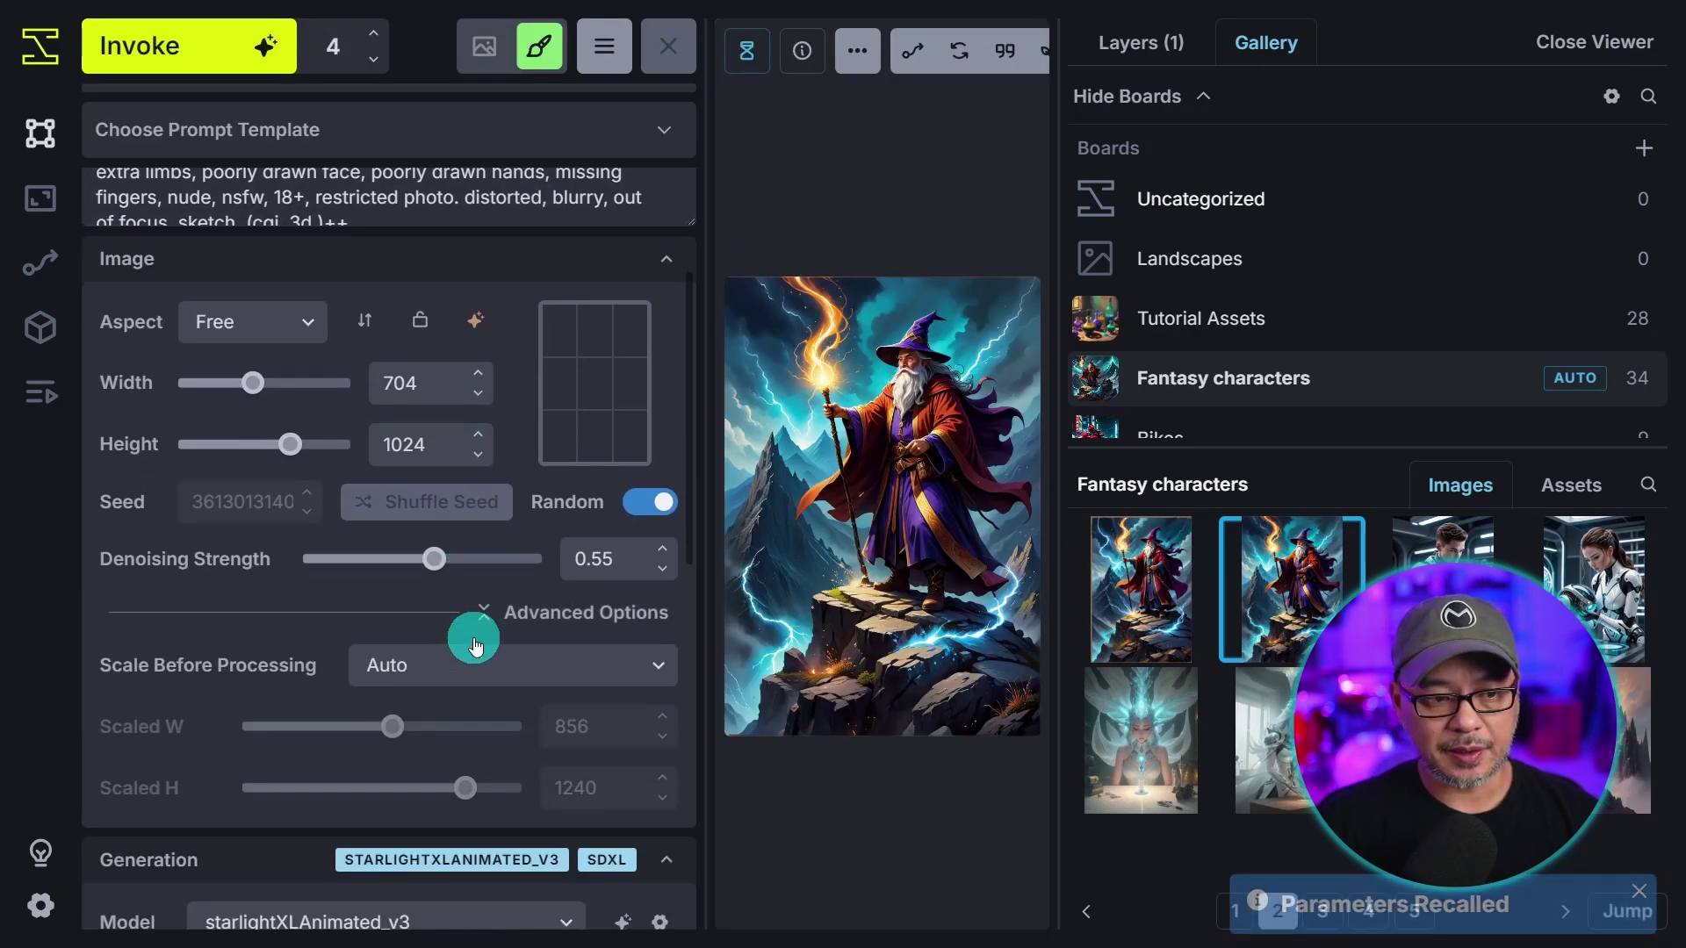
pyautogui.press('f')
pyautogui.rightClick(597, 413)
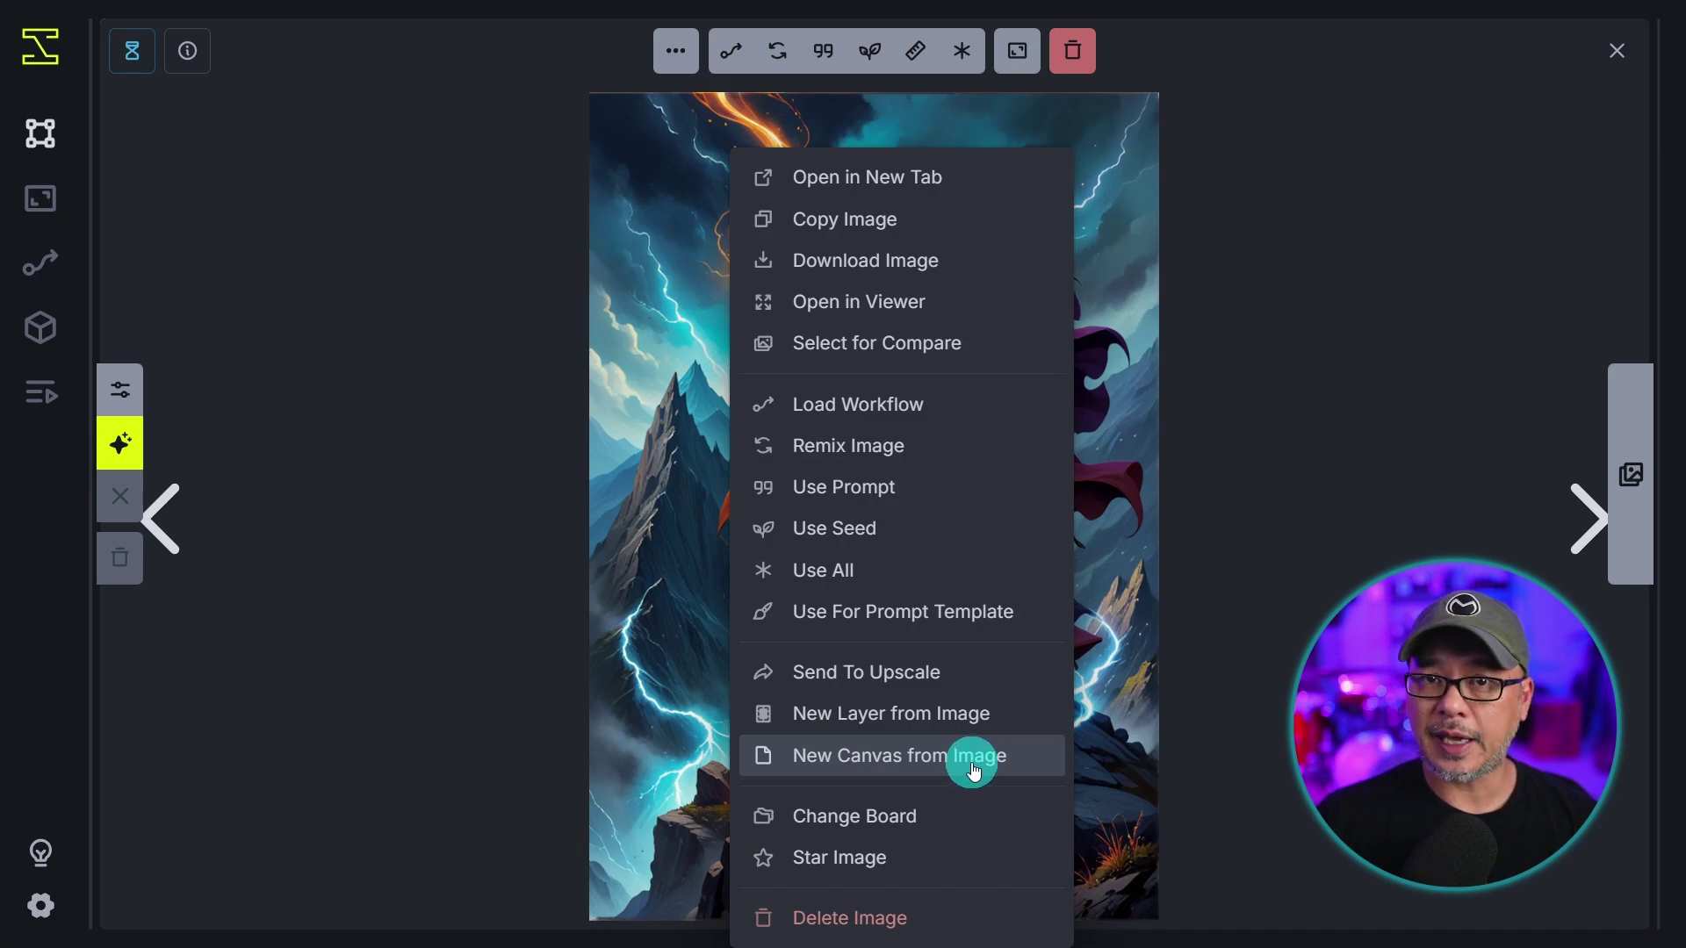
# Start a new canvas from the orange-robed wizard image, leaving its board and other actions unchanged
pyautogui.click(973, 770)
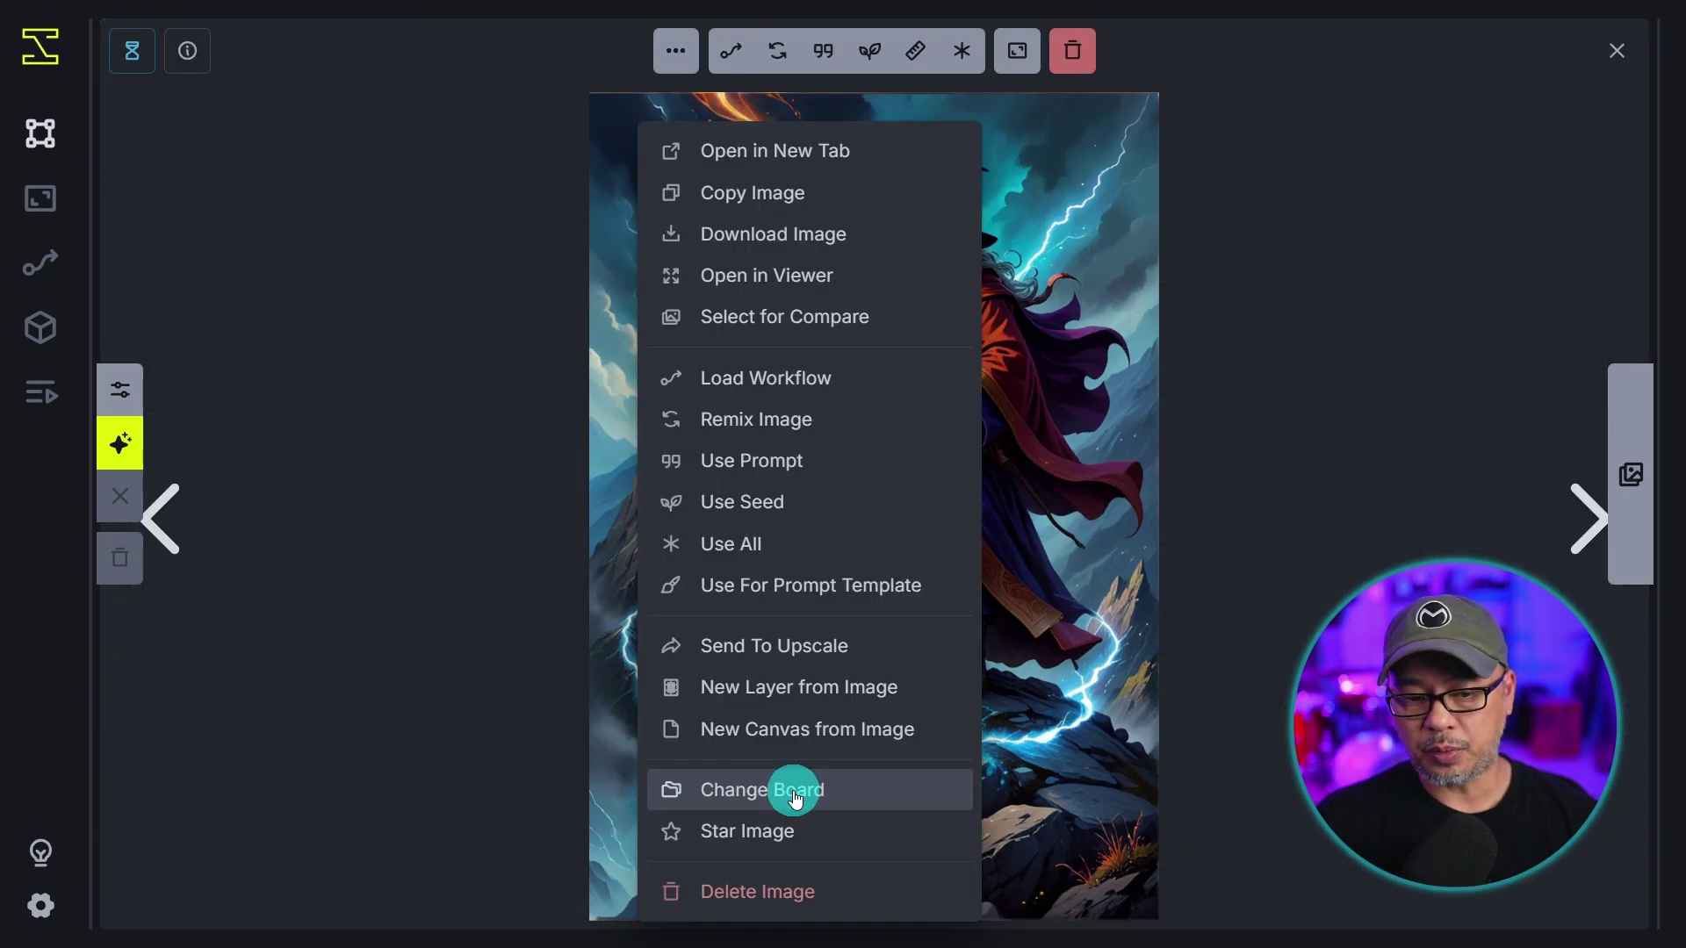
pyautogui.click(795, 794)
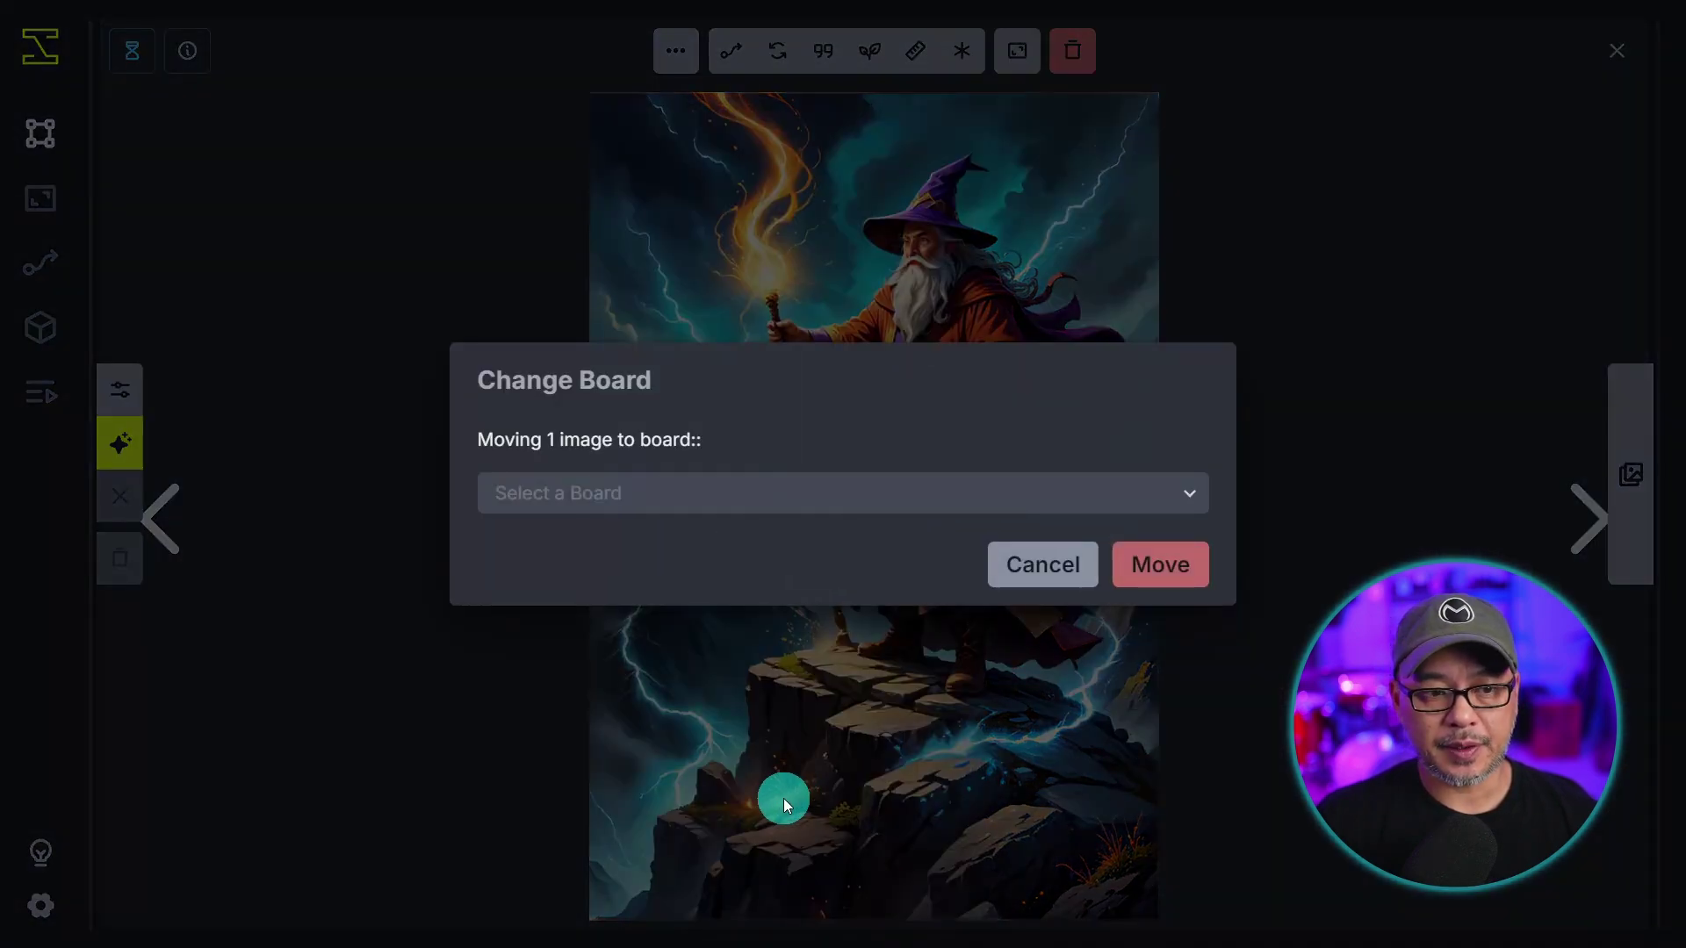
pyautogui.click(803, 494)
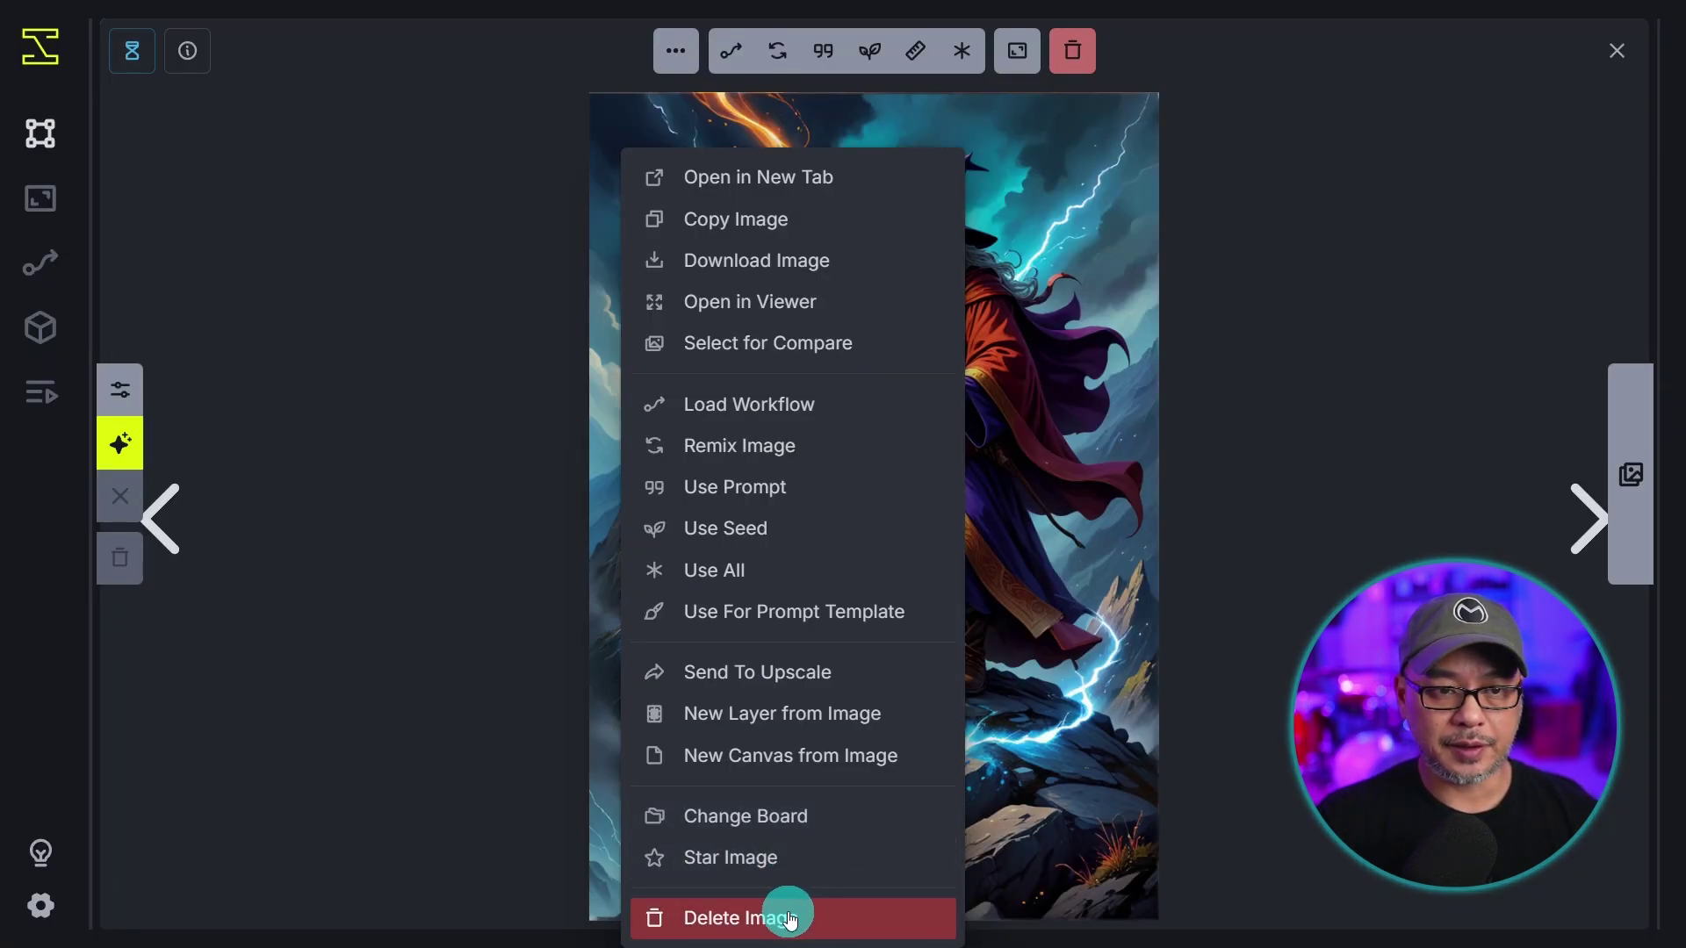
pyautogui.click(1024, 346)
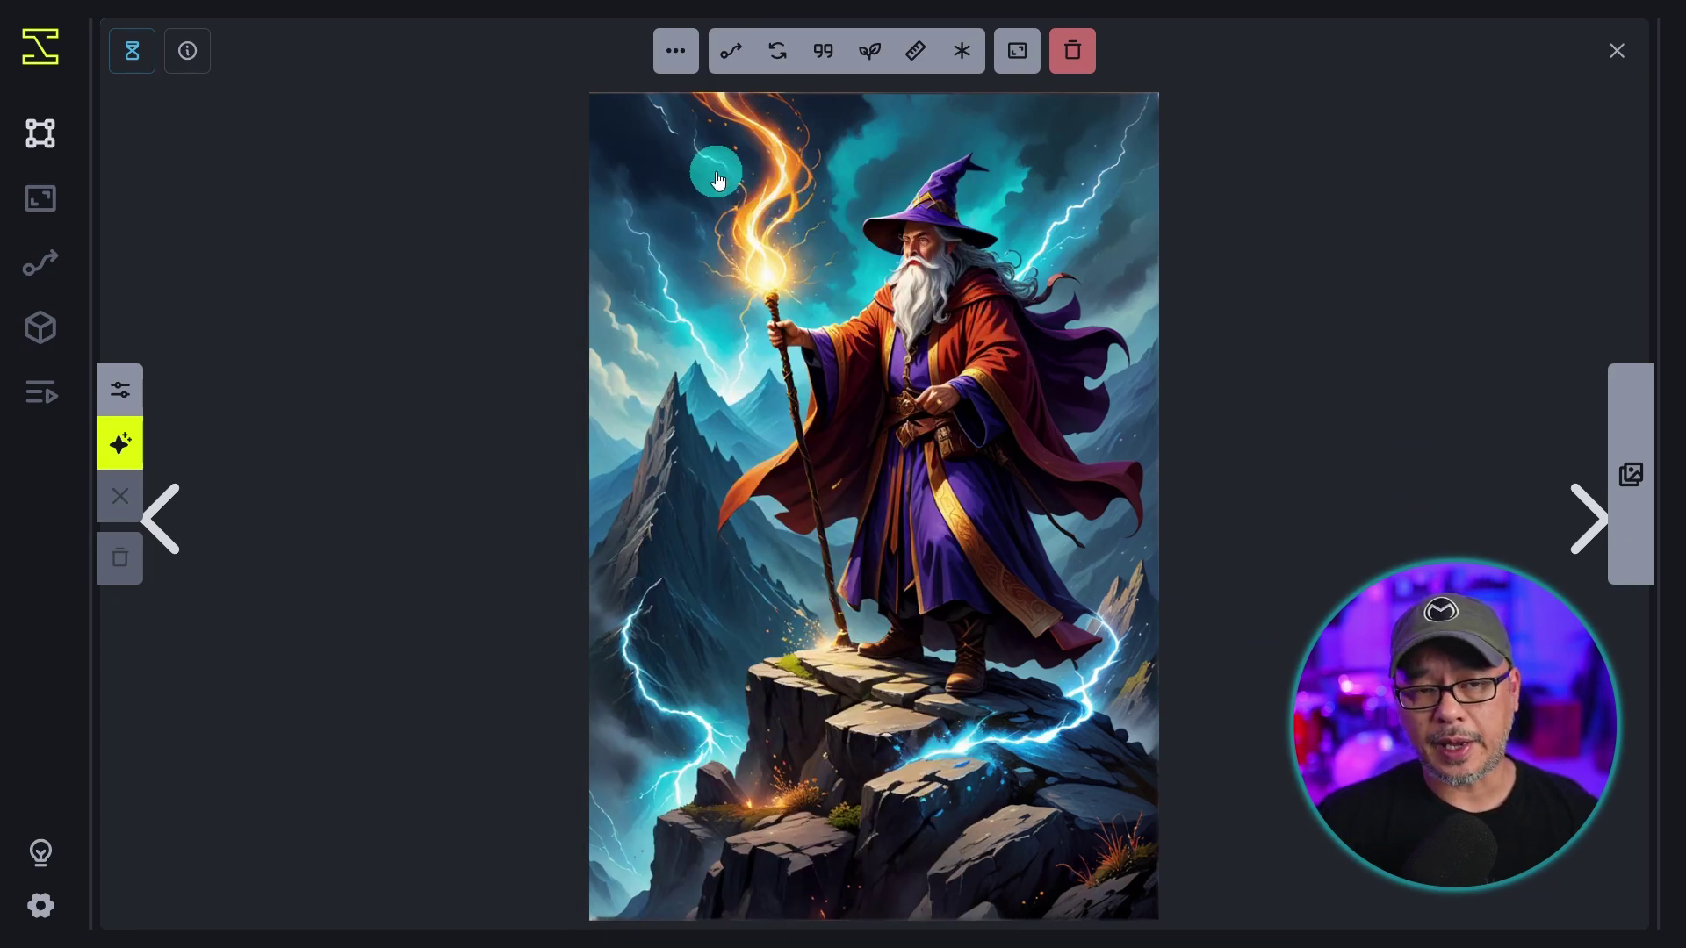
pyautogui.click(675, 59)
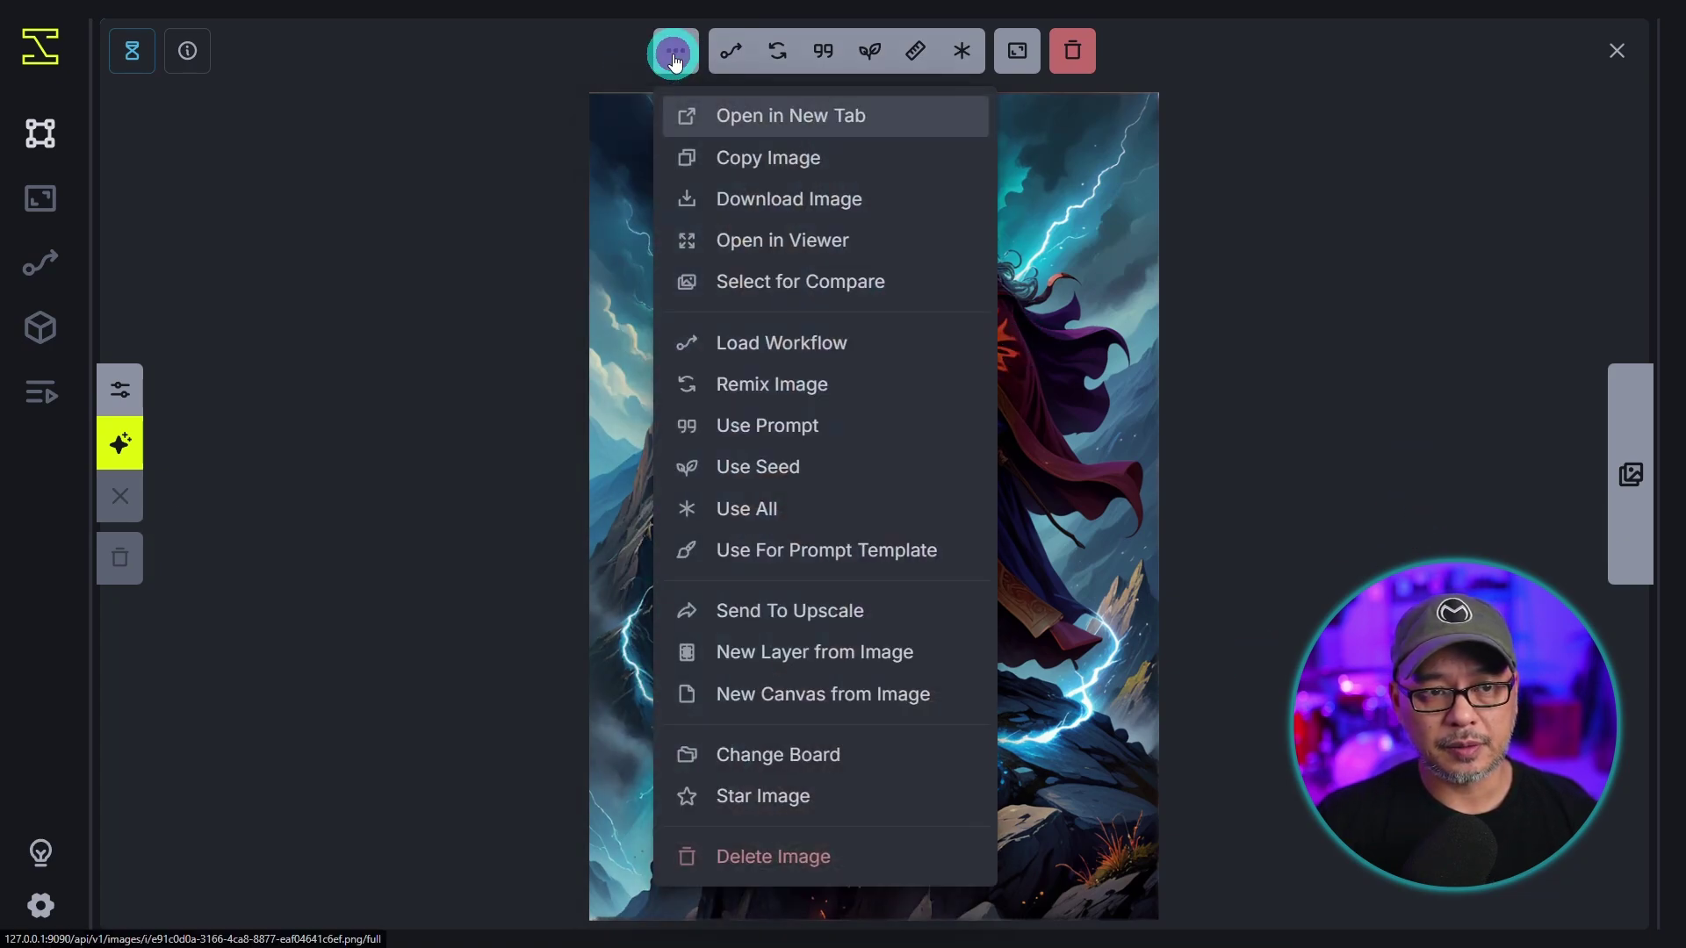
pyautogui.click(674, 58)
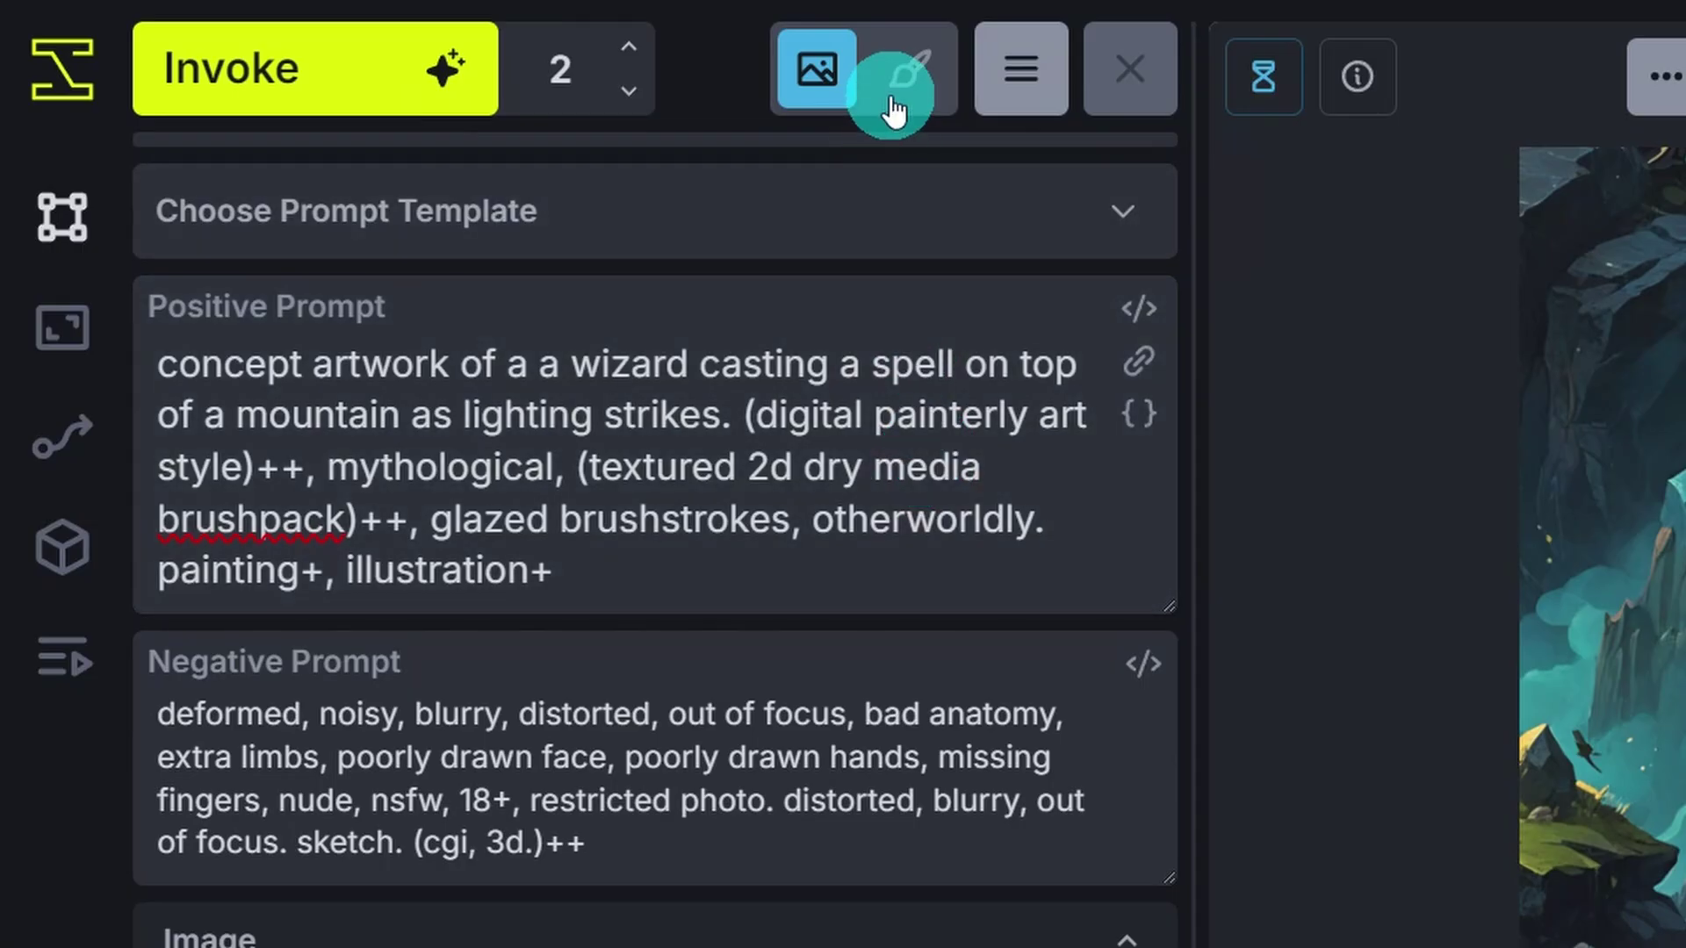
# Route output back to the canvas, close the viewer, and generate two wizard-on-mountain images into the bbox
pyautogui.click(538, 47)
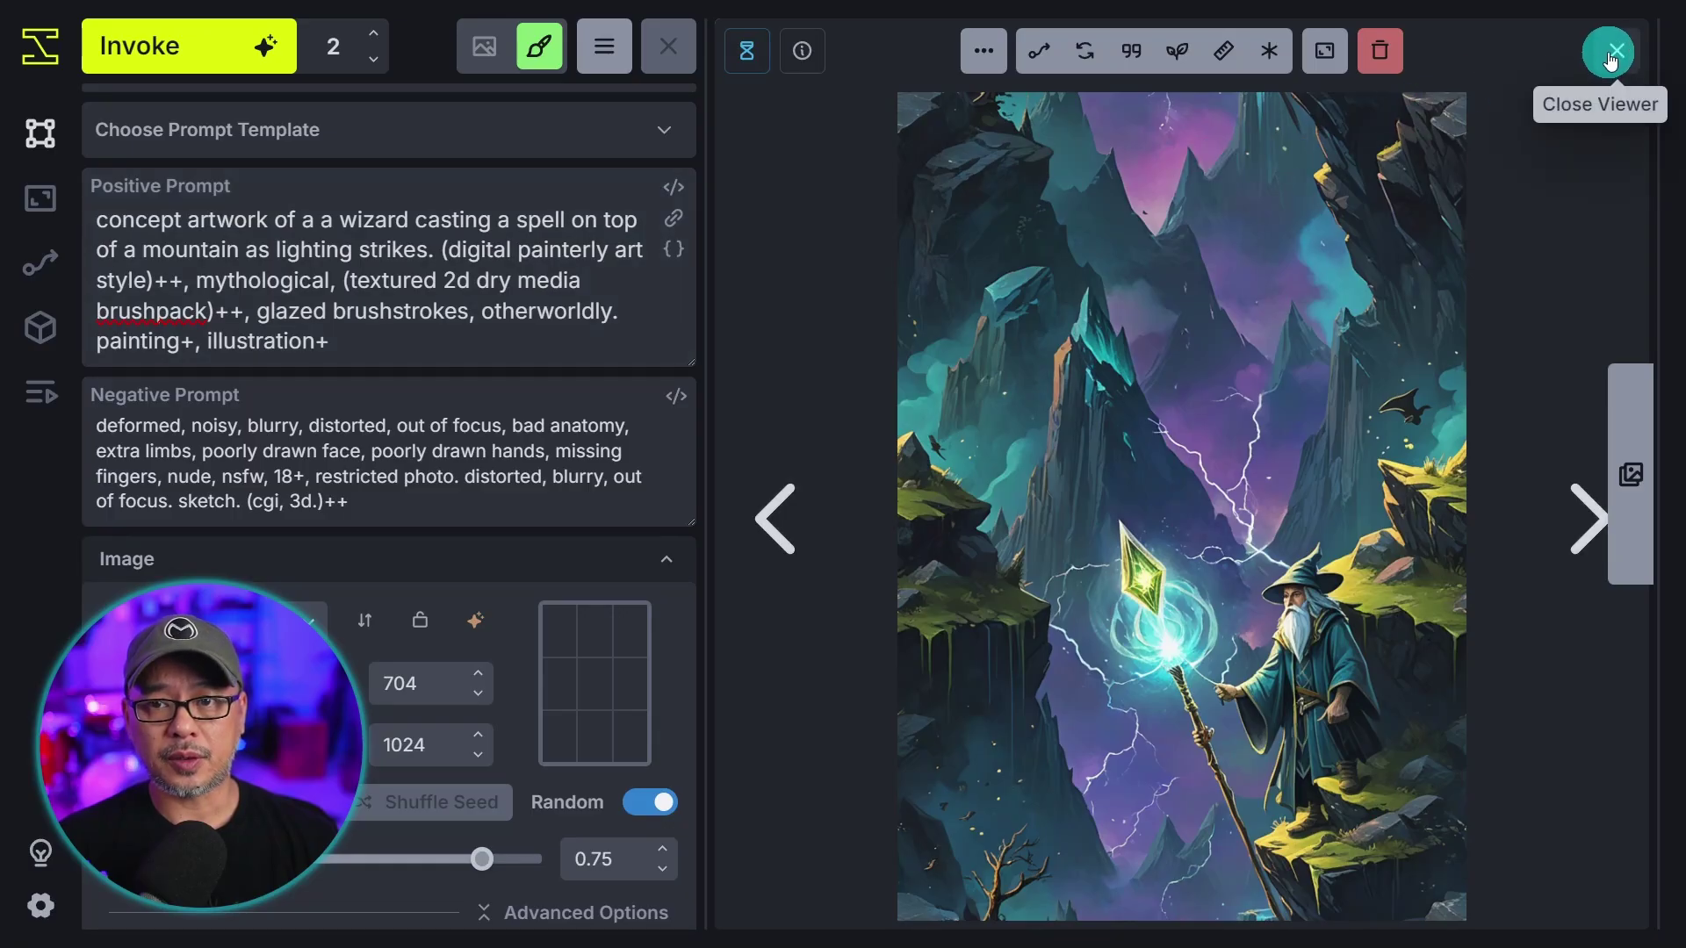
pyautogui.click(1613, 50)
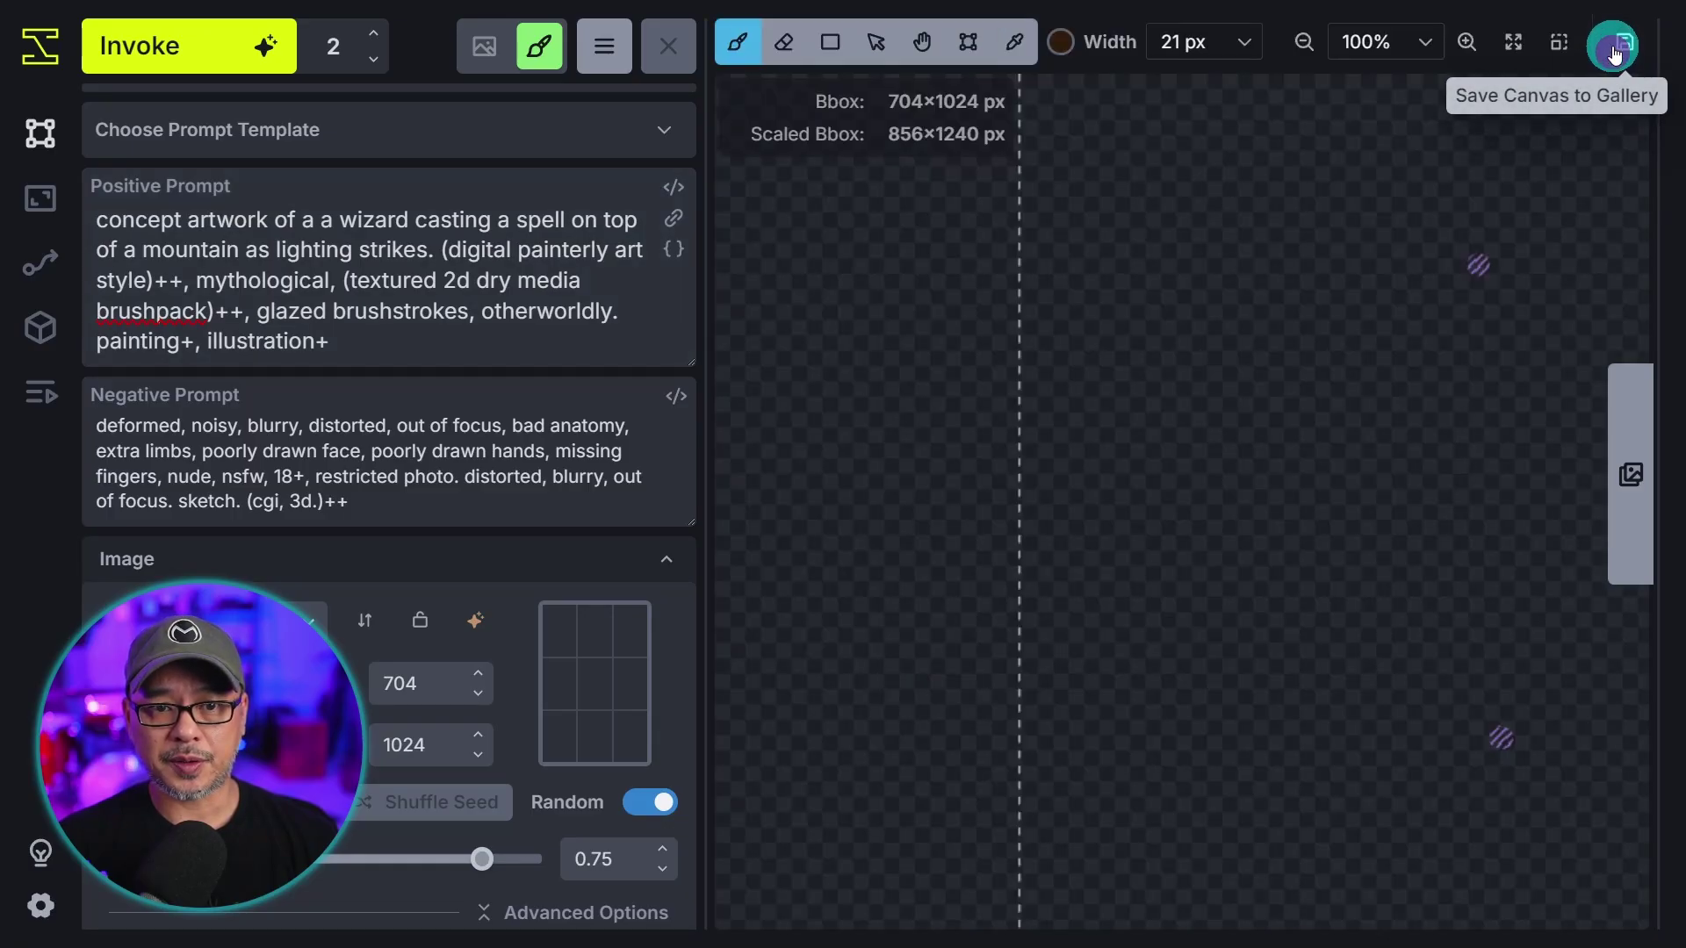
pyautogui.moveTo(712, 246); pyautogui.dragTo(468, 246)
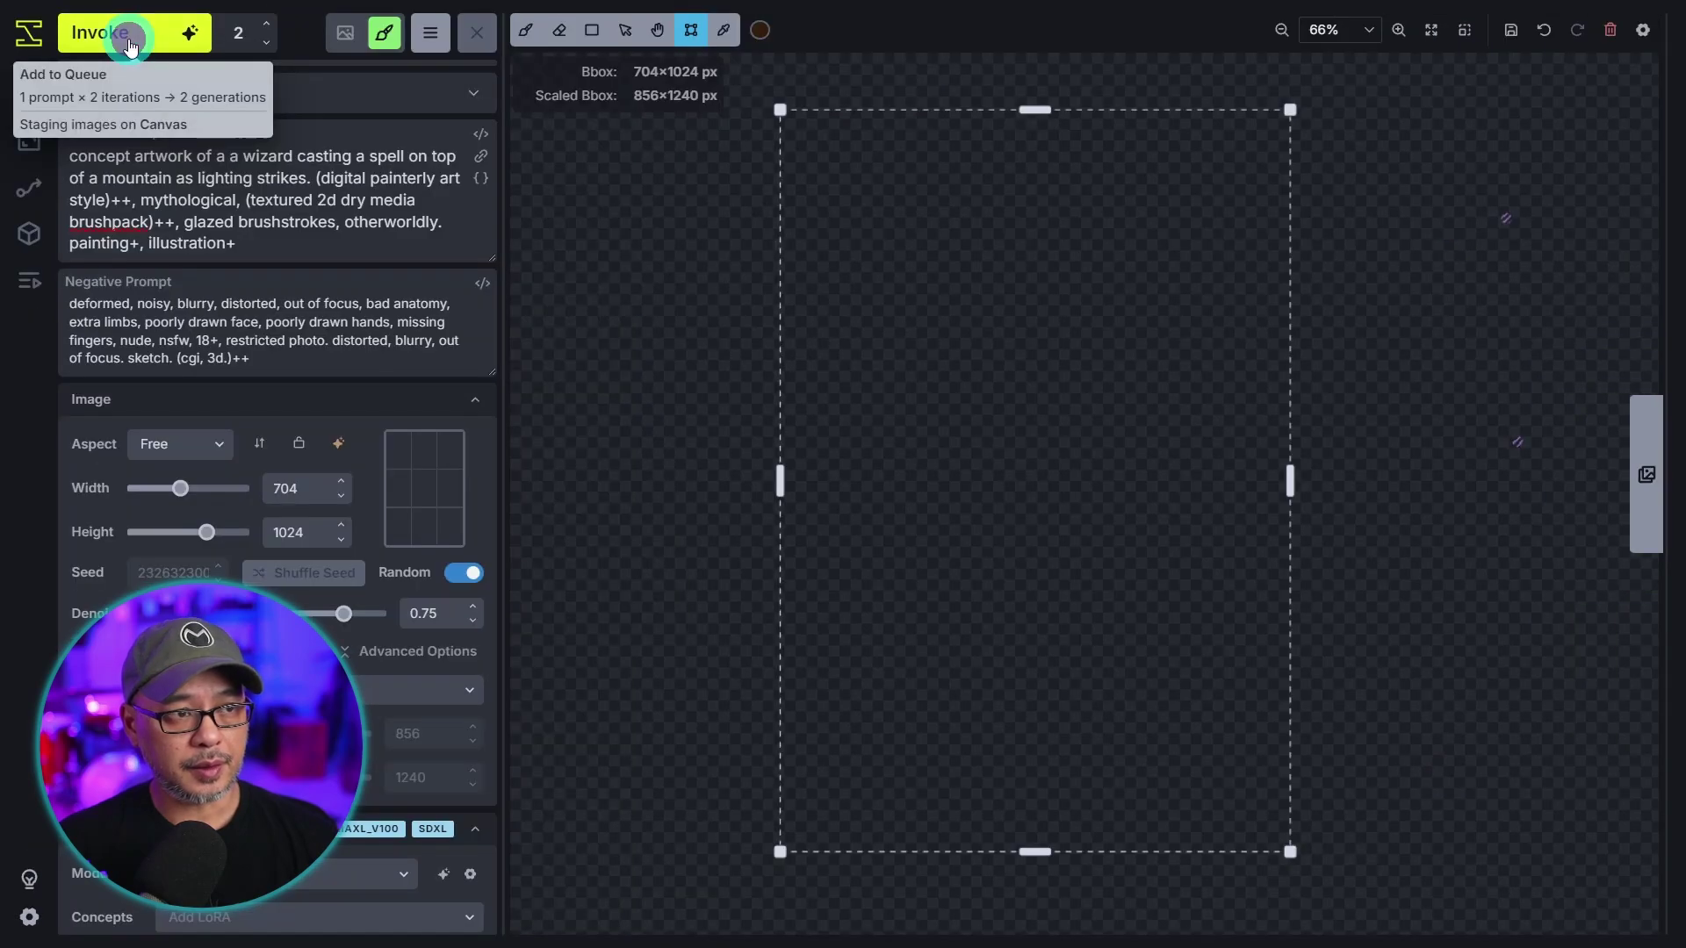
pyautogui.click(181, 60)
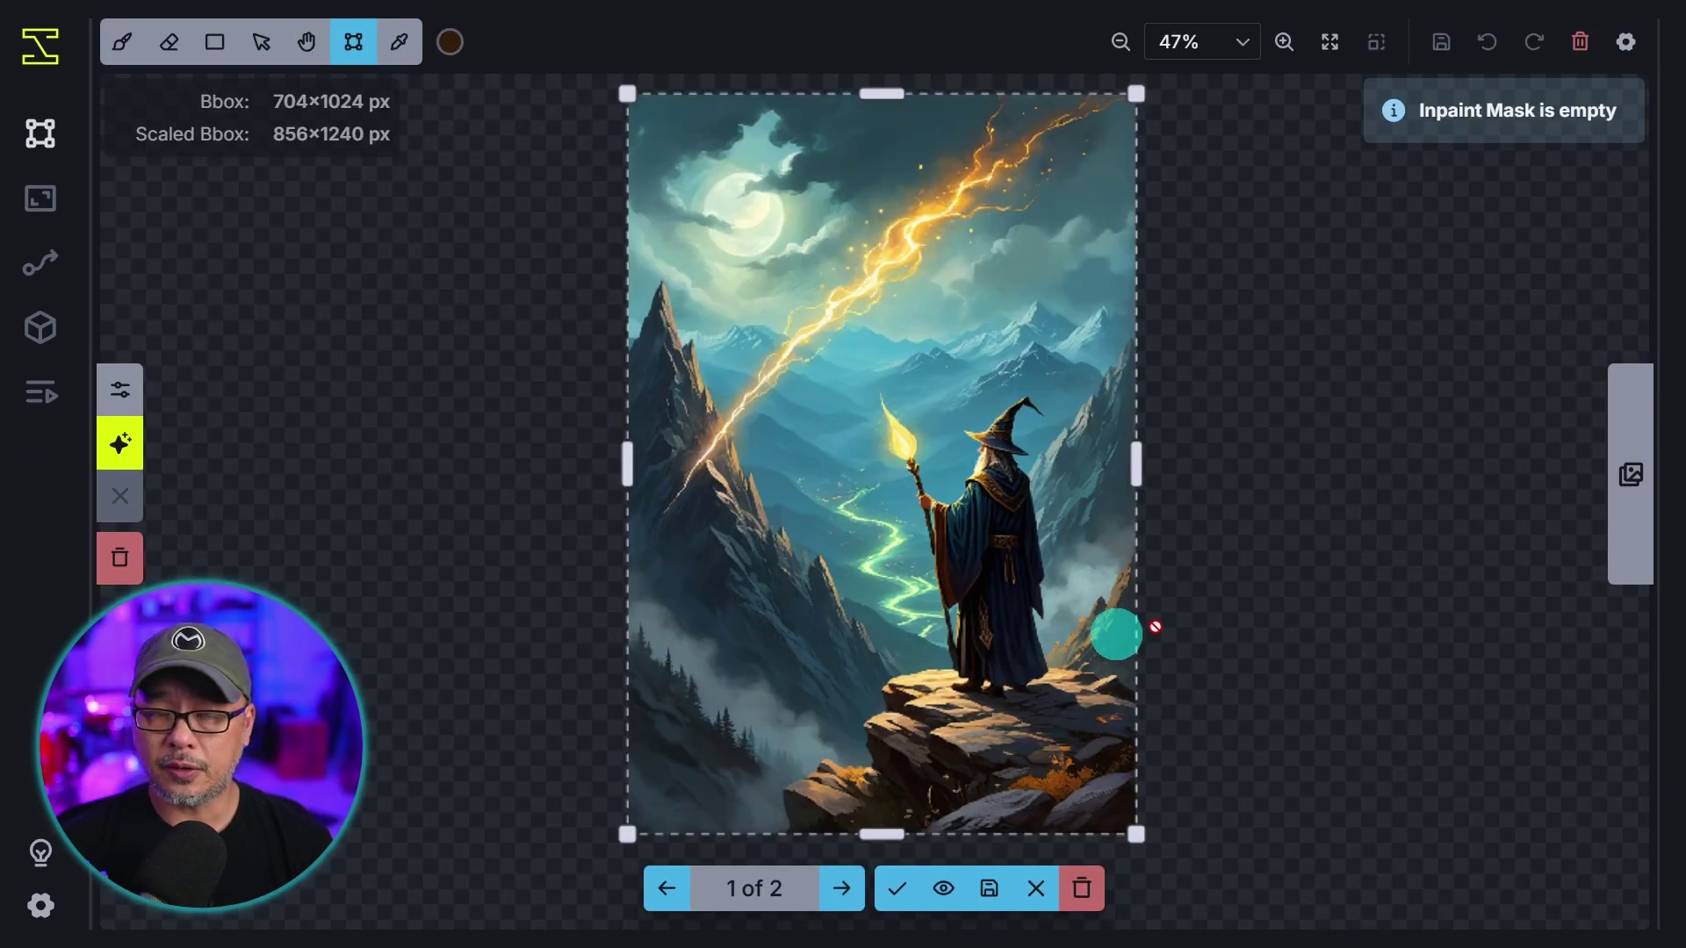
# Flip between the two staged results and toggle the staged image's visibility over the canvas
pyautogui.click(842, 889)
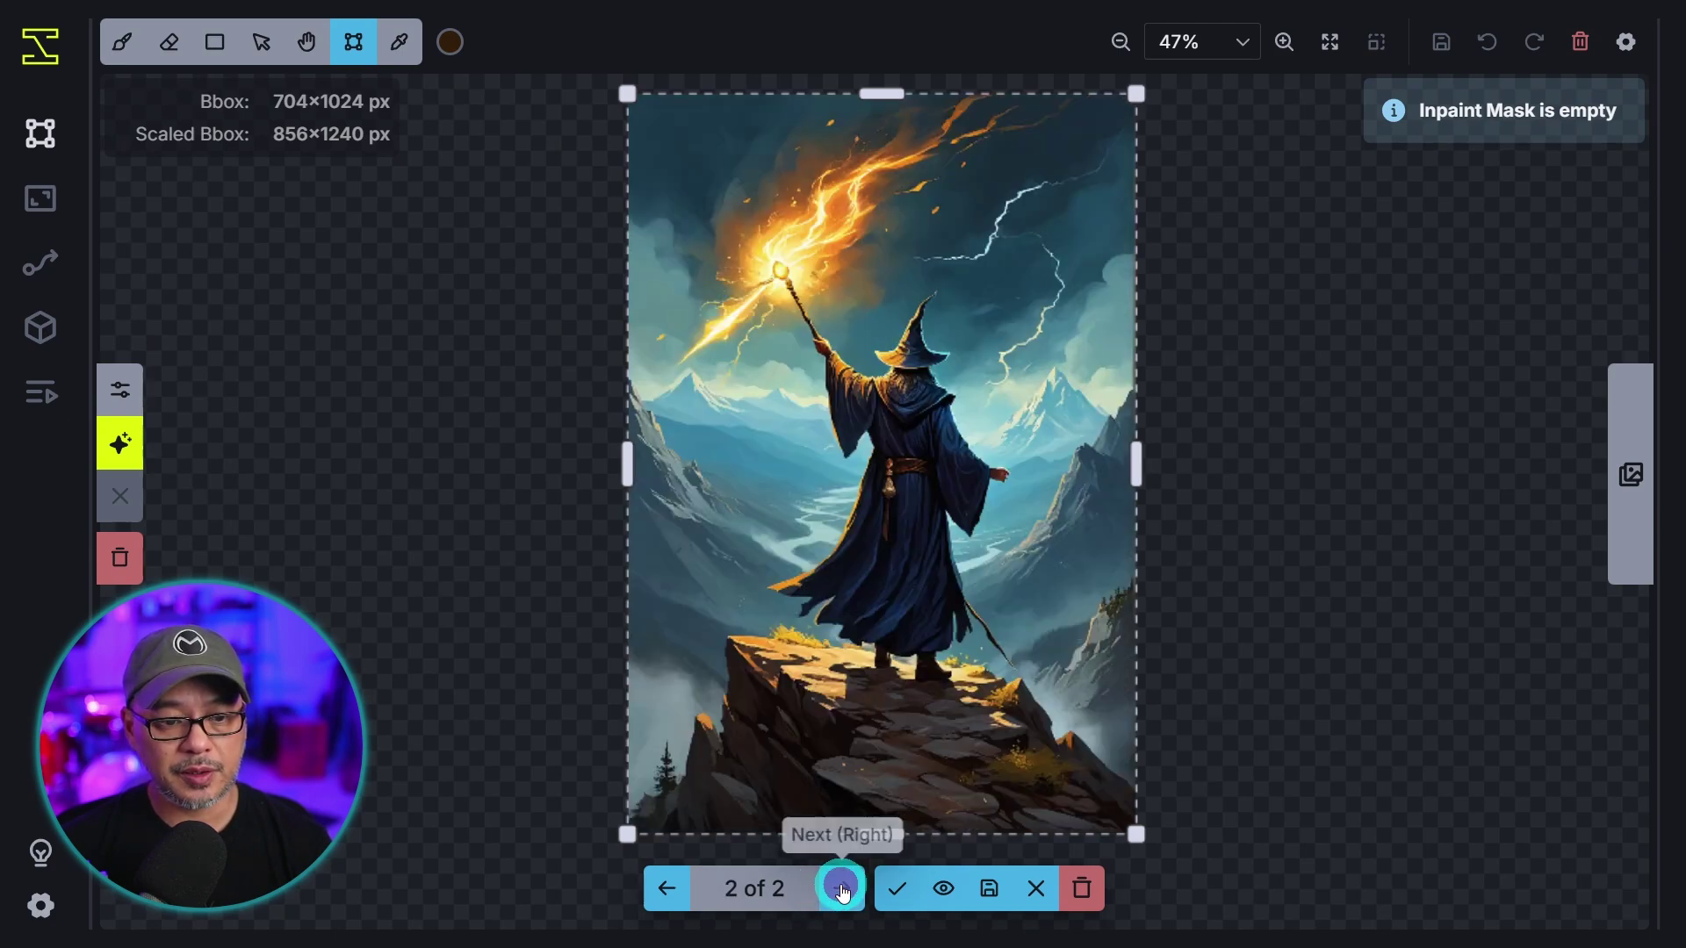
pyautogui.click(841, 890)
pyautogui.click(841, 890)
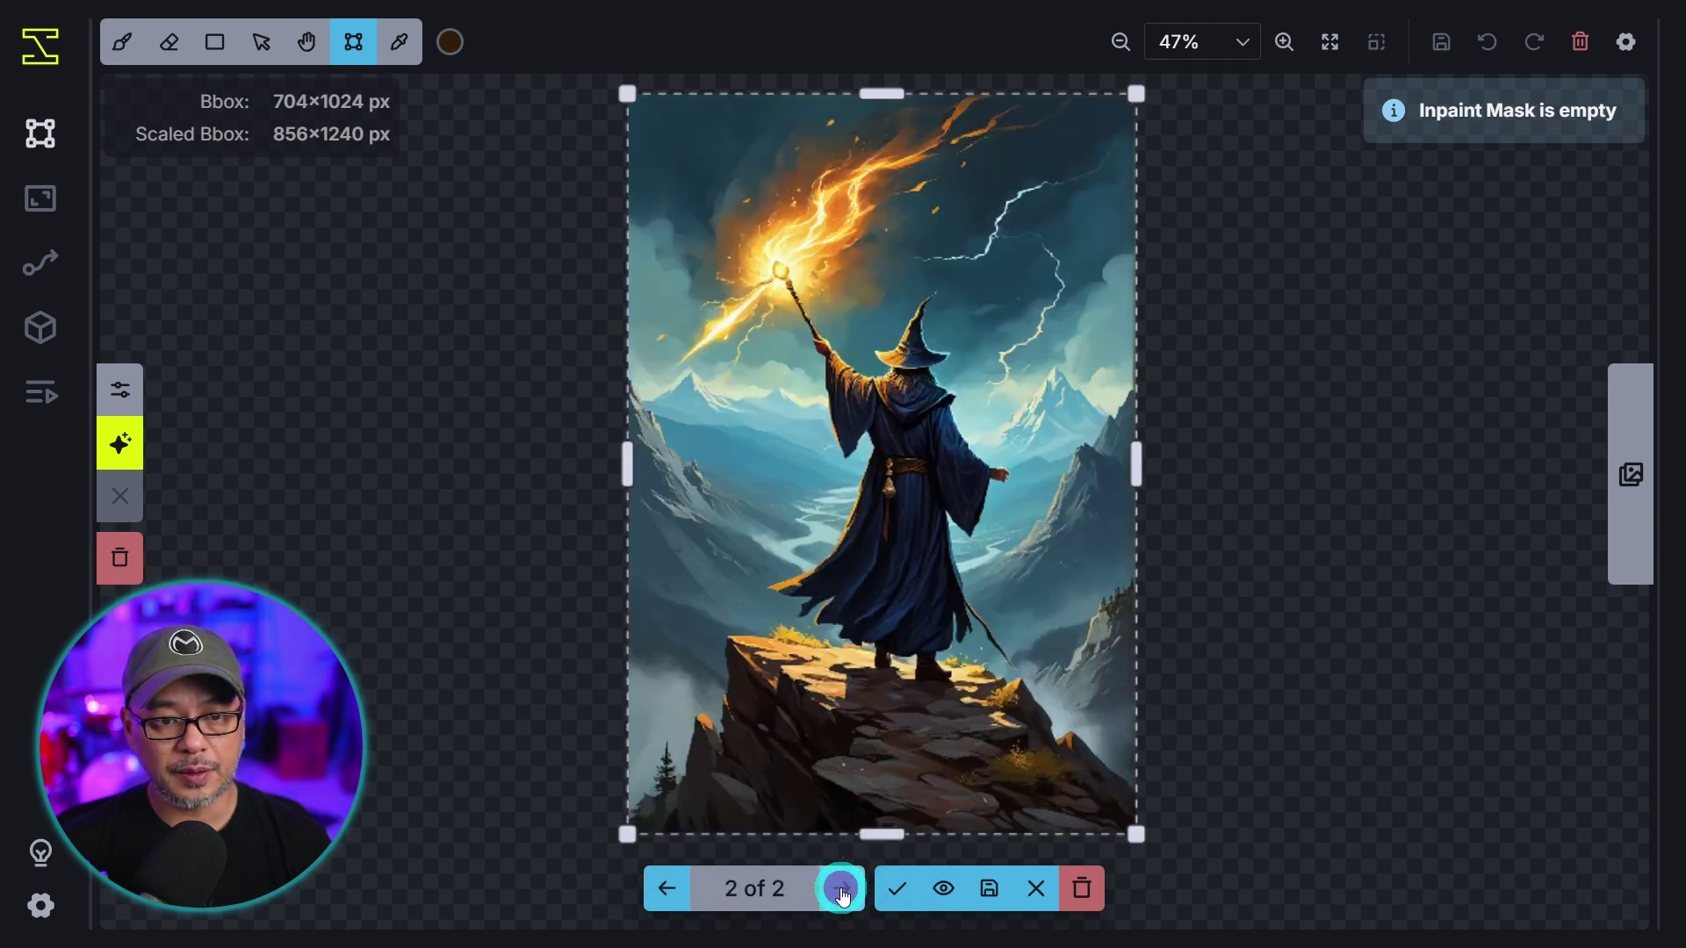
pyautogui.click(841, 889)
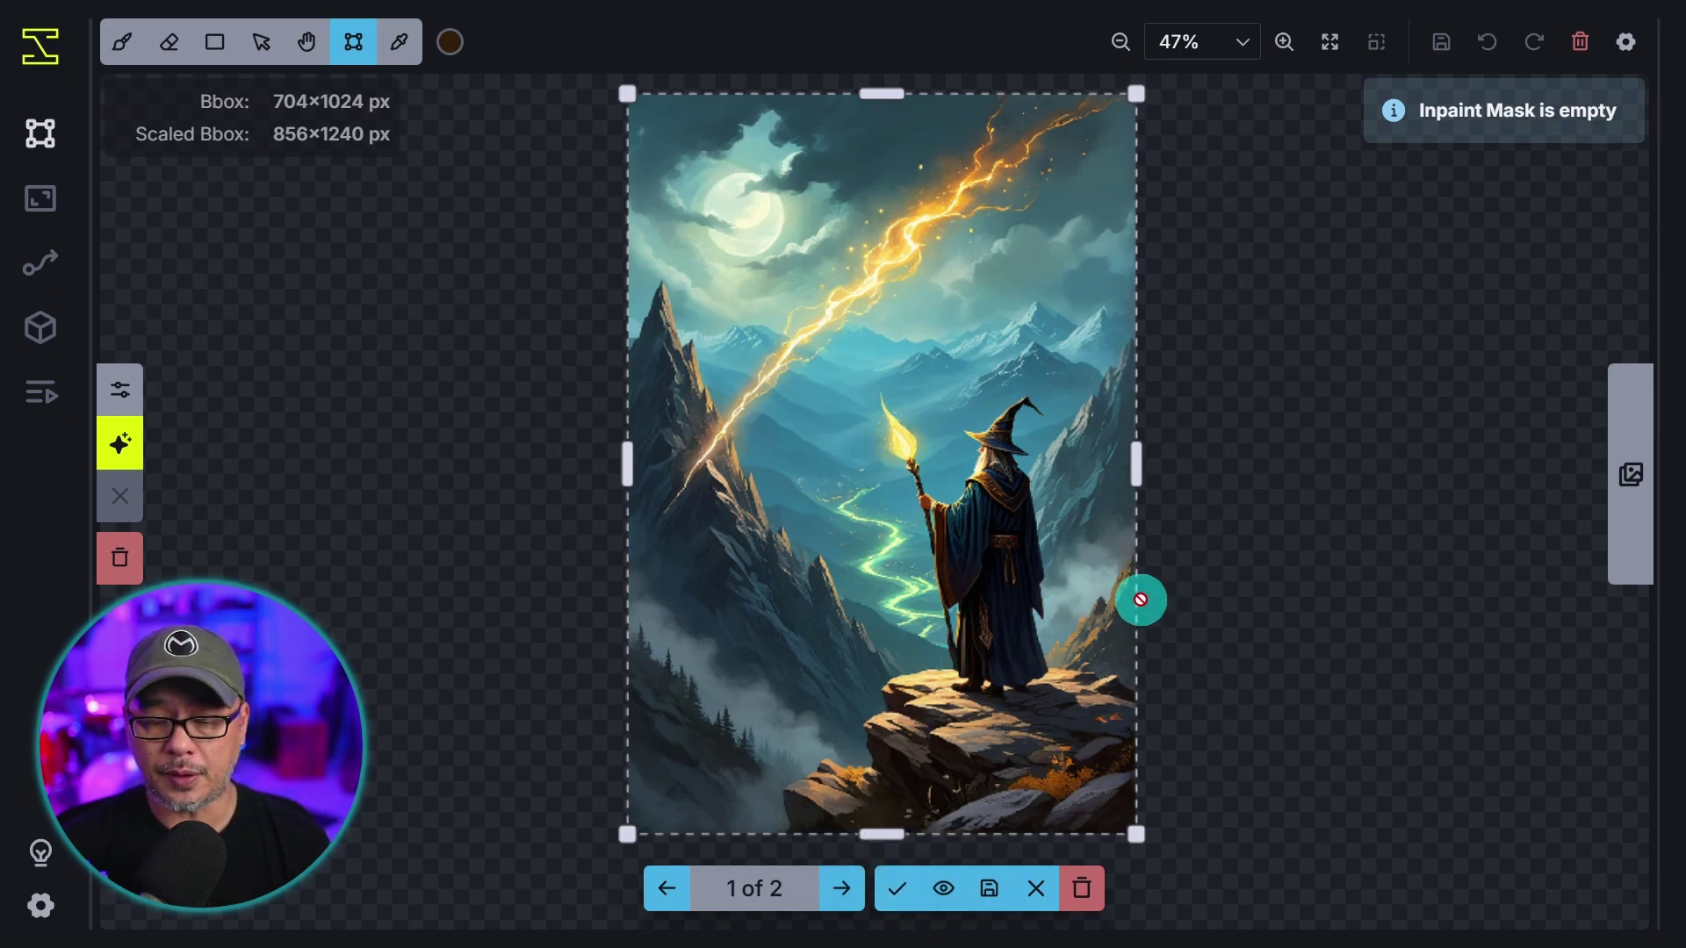
pyautogui.click(943, 889)
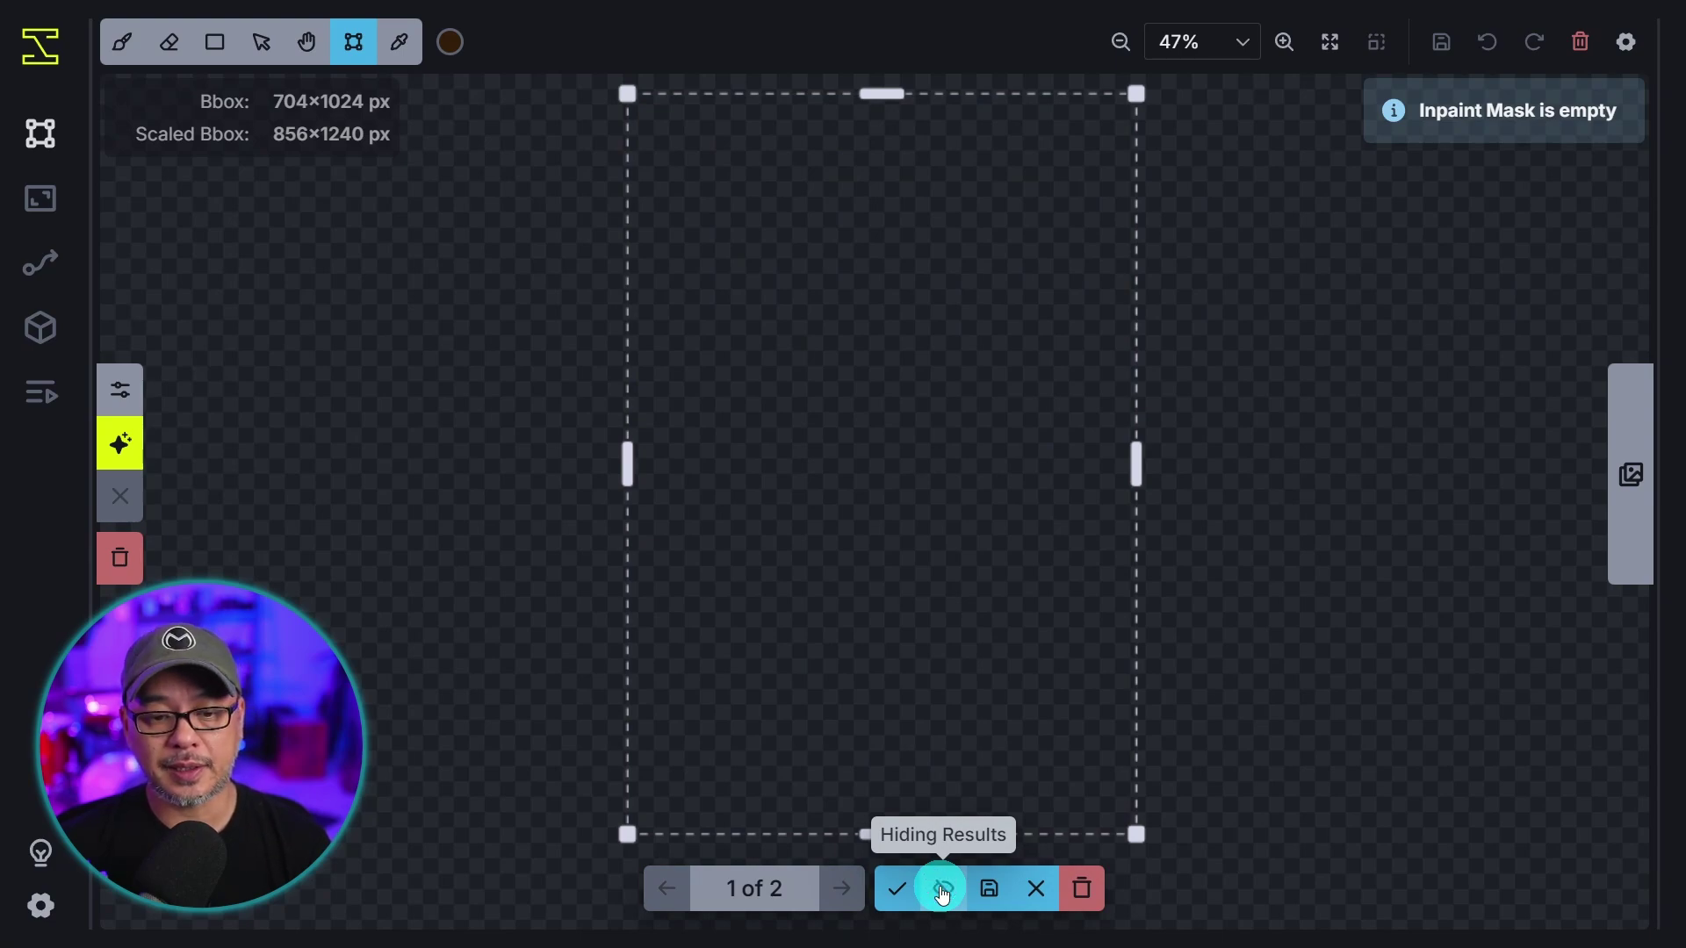
pyautogui.click(942, 890)
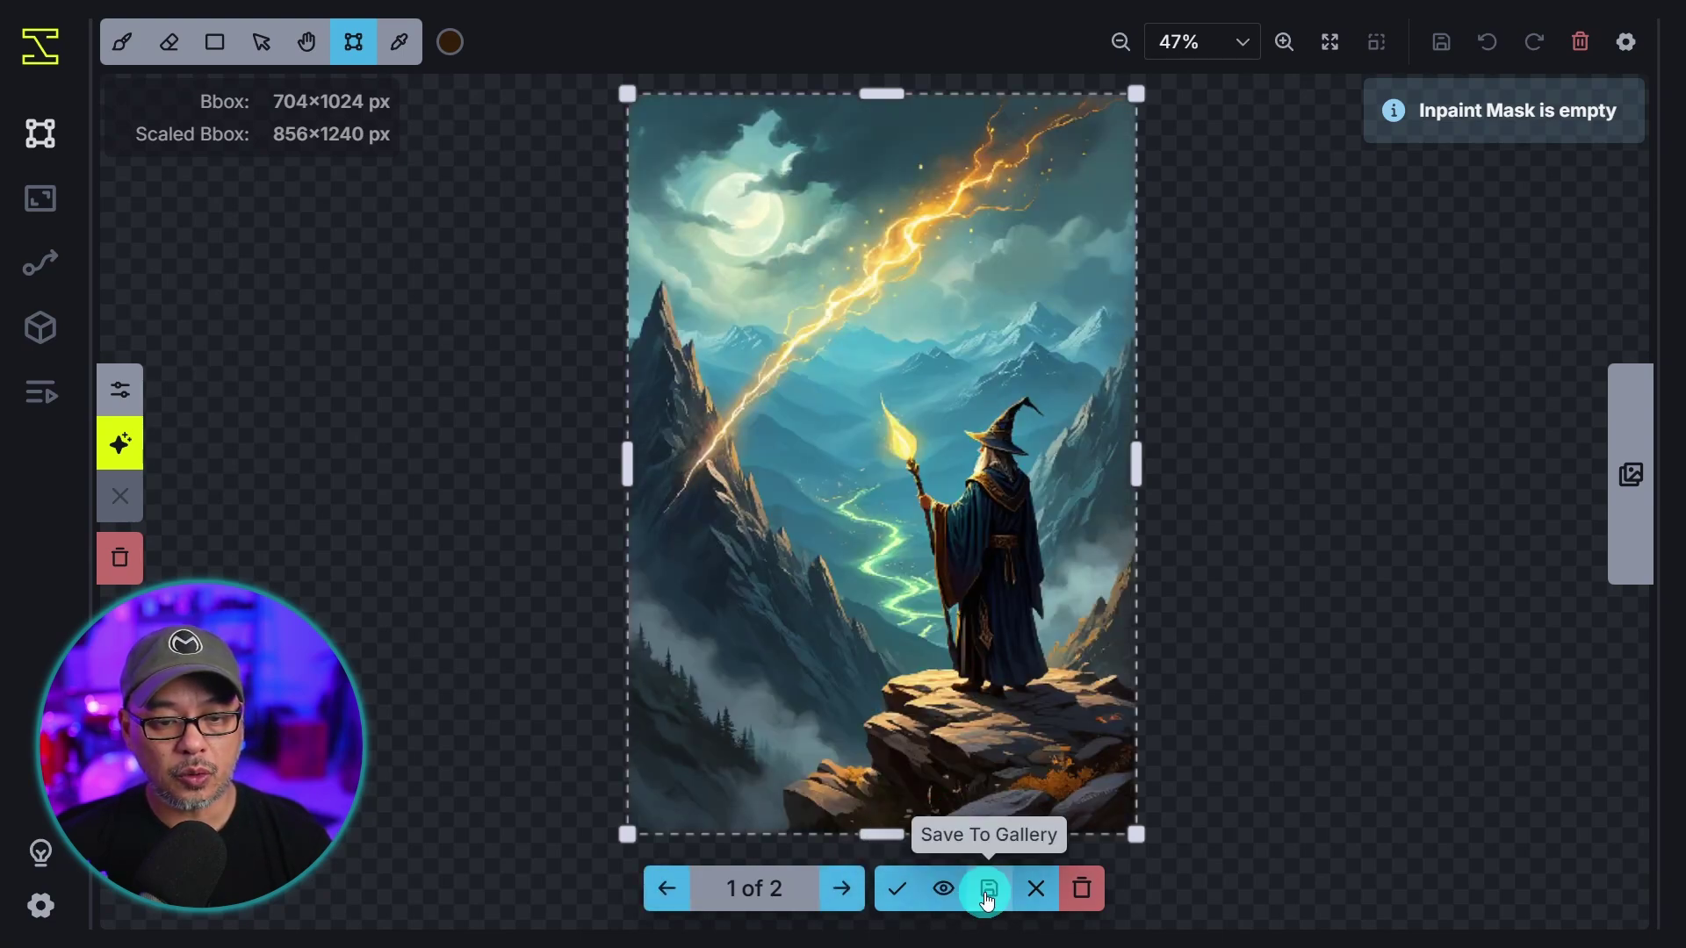
# Save the moonlit wizard result to the Fantasy characters board and show the gallery beside the canvas
pyautogui.click(848, 891)
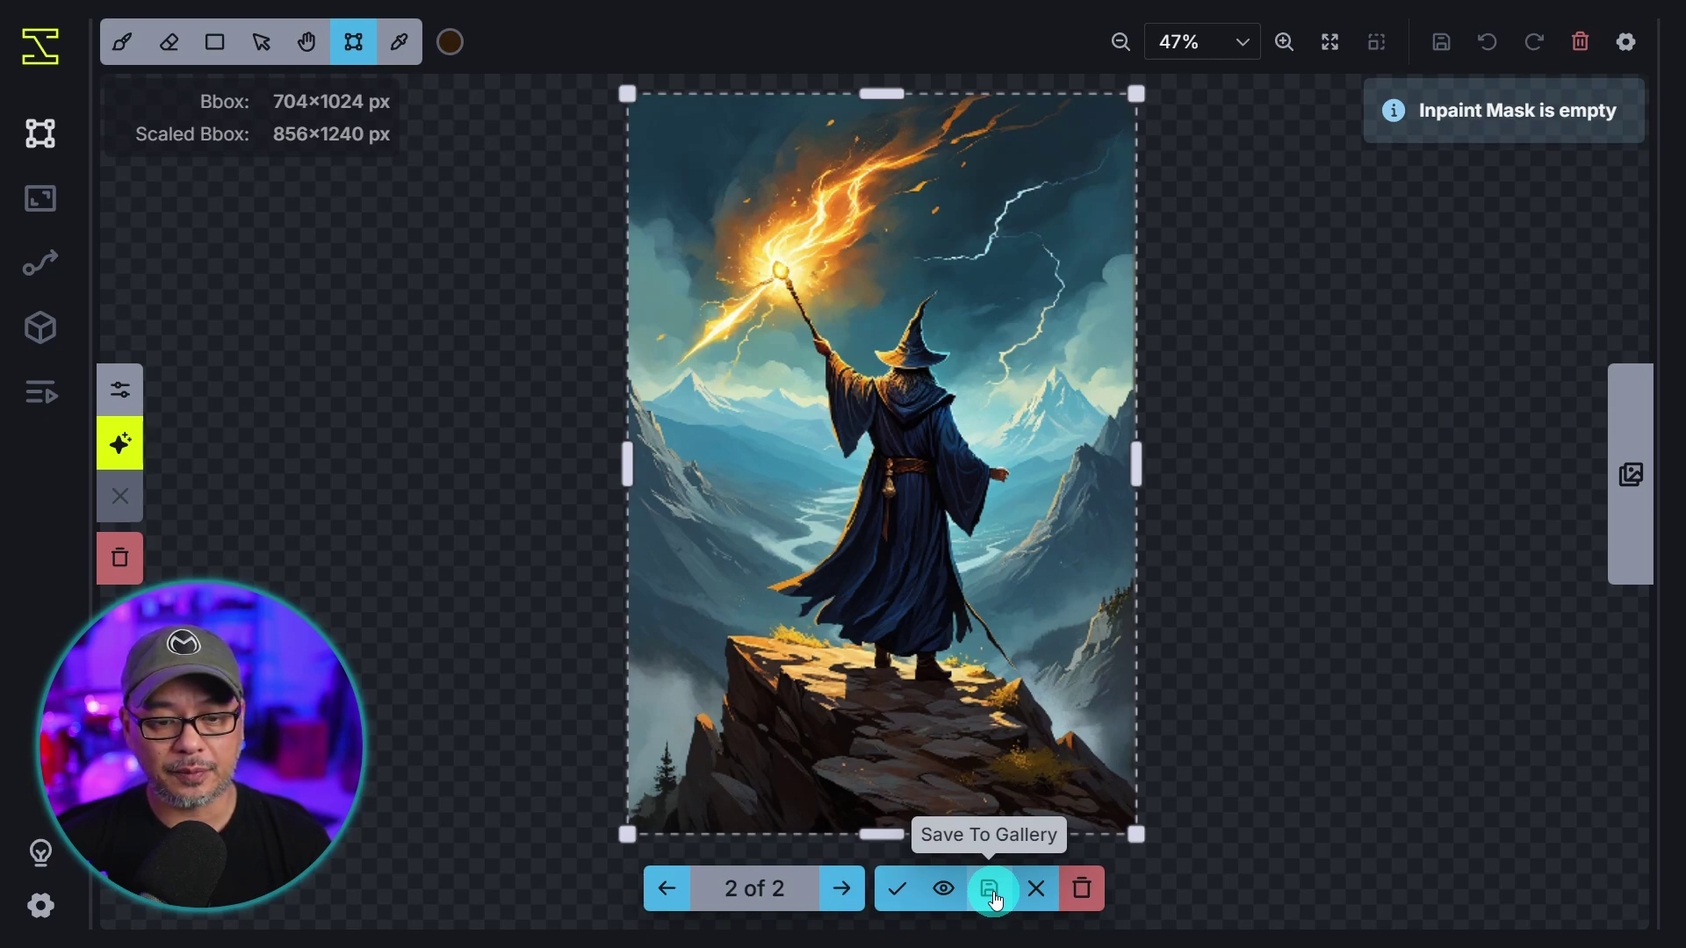
pyautogui.click(841, 889)
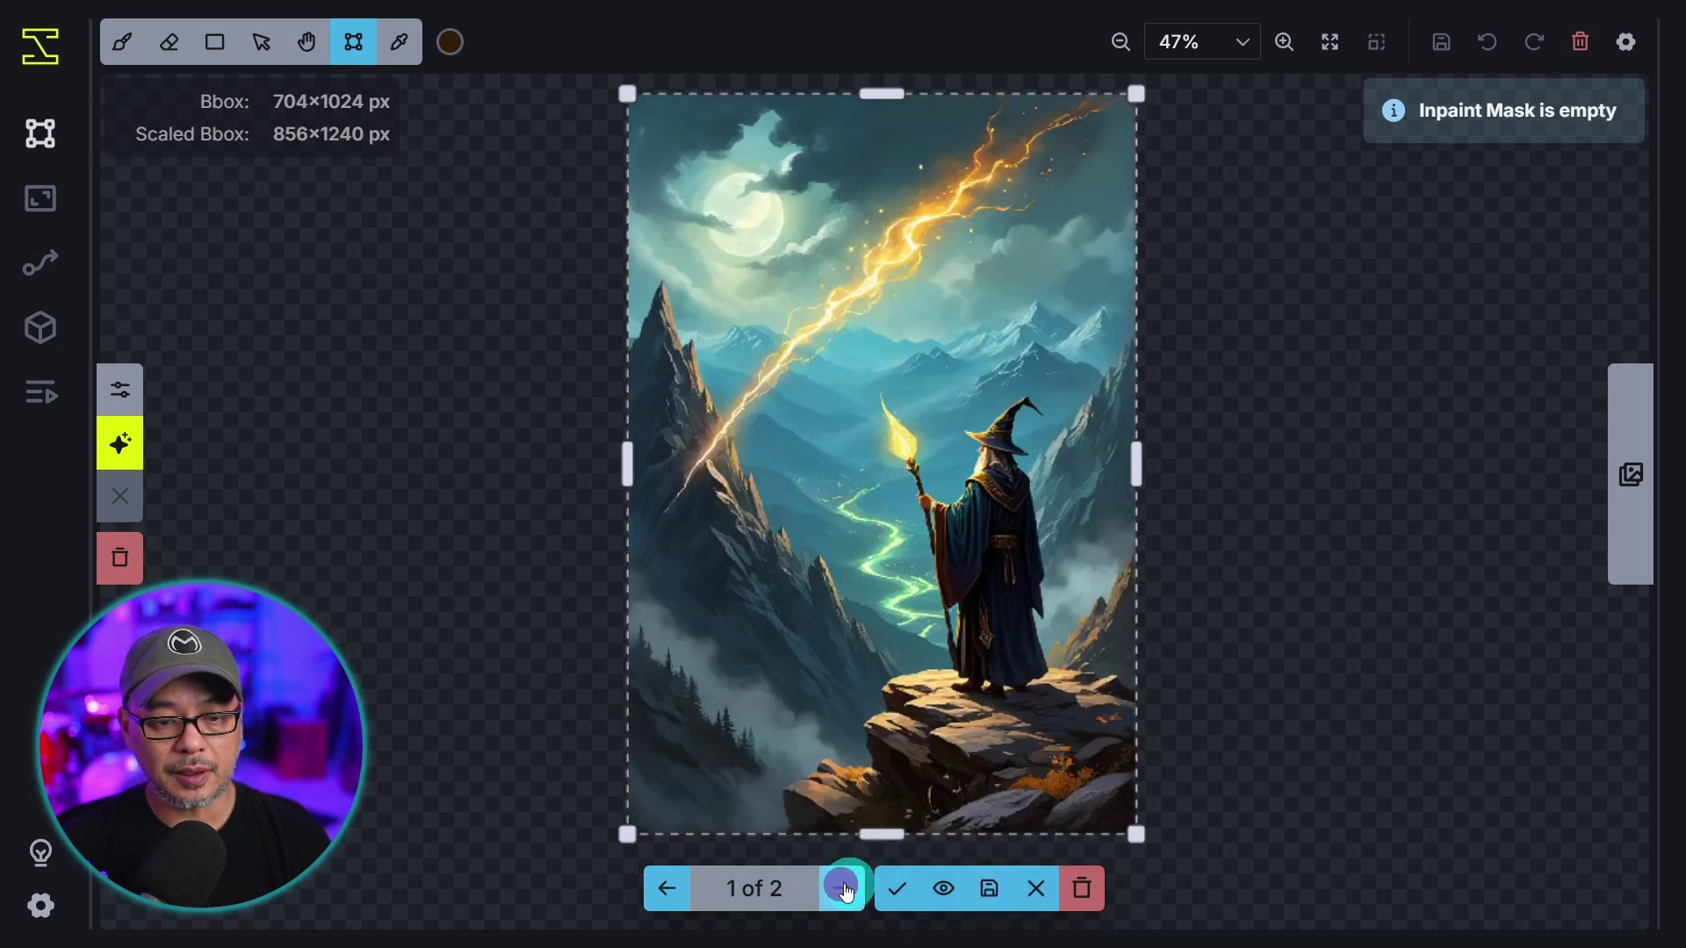
pyautogui.click(984, 890)
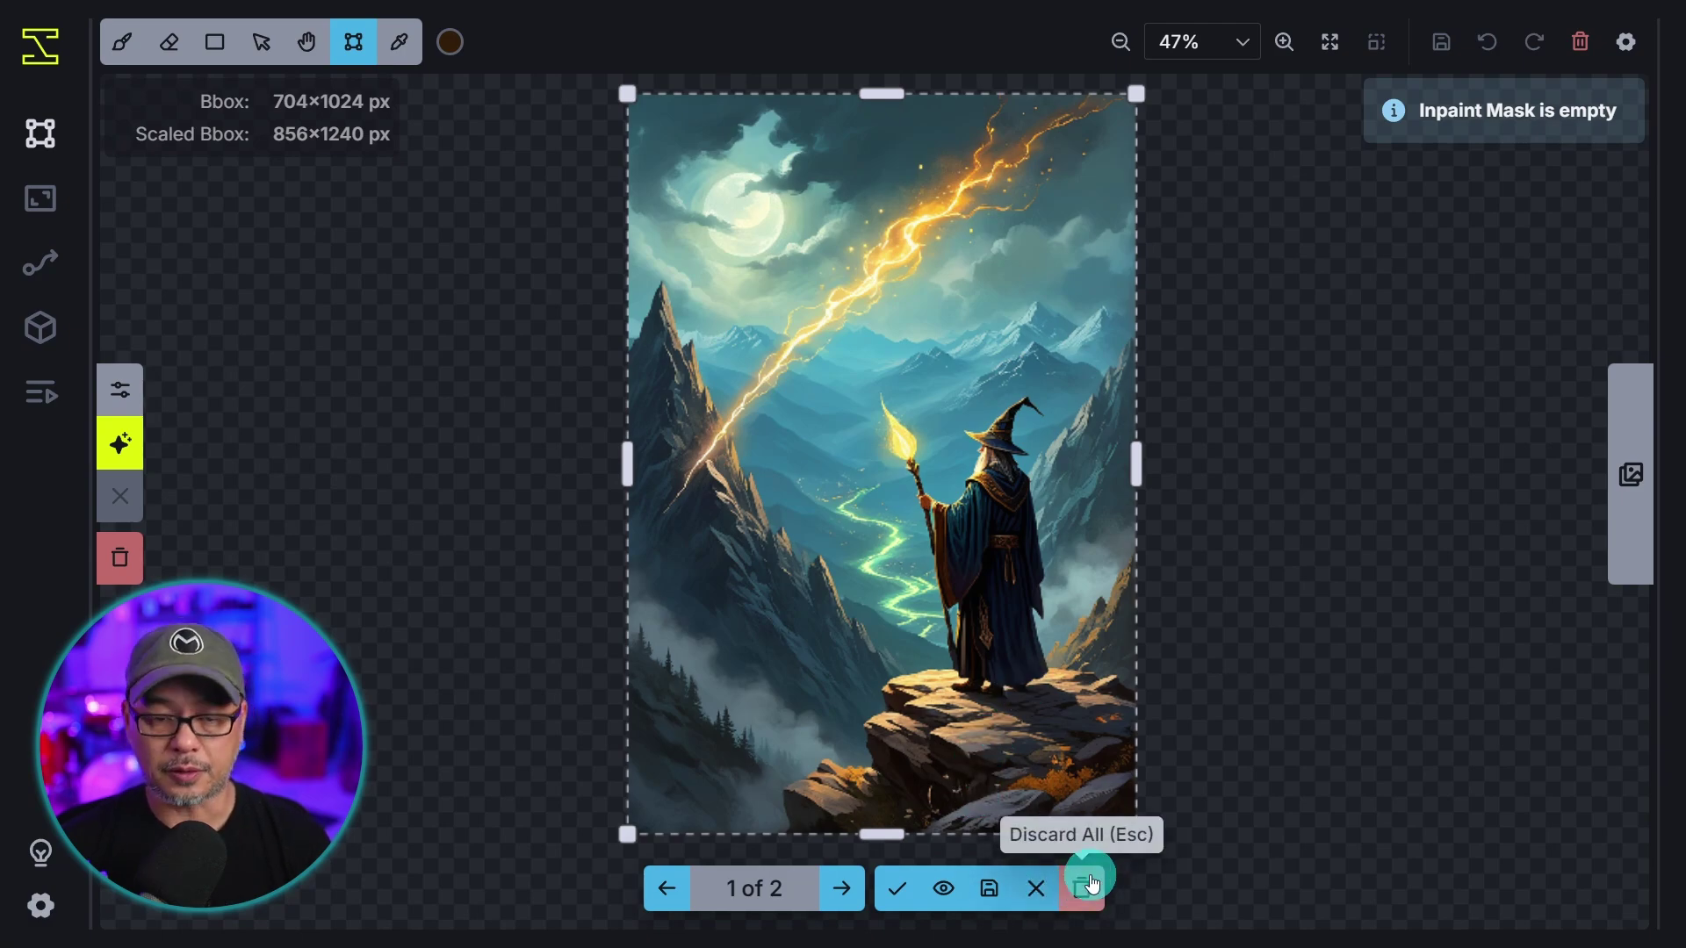
pyautogui.press('g')
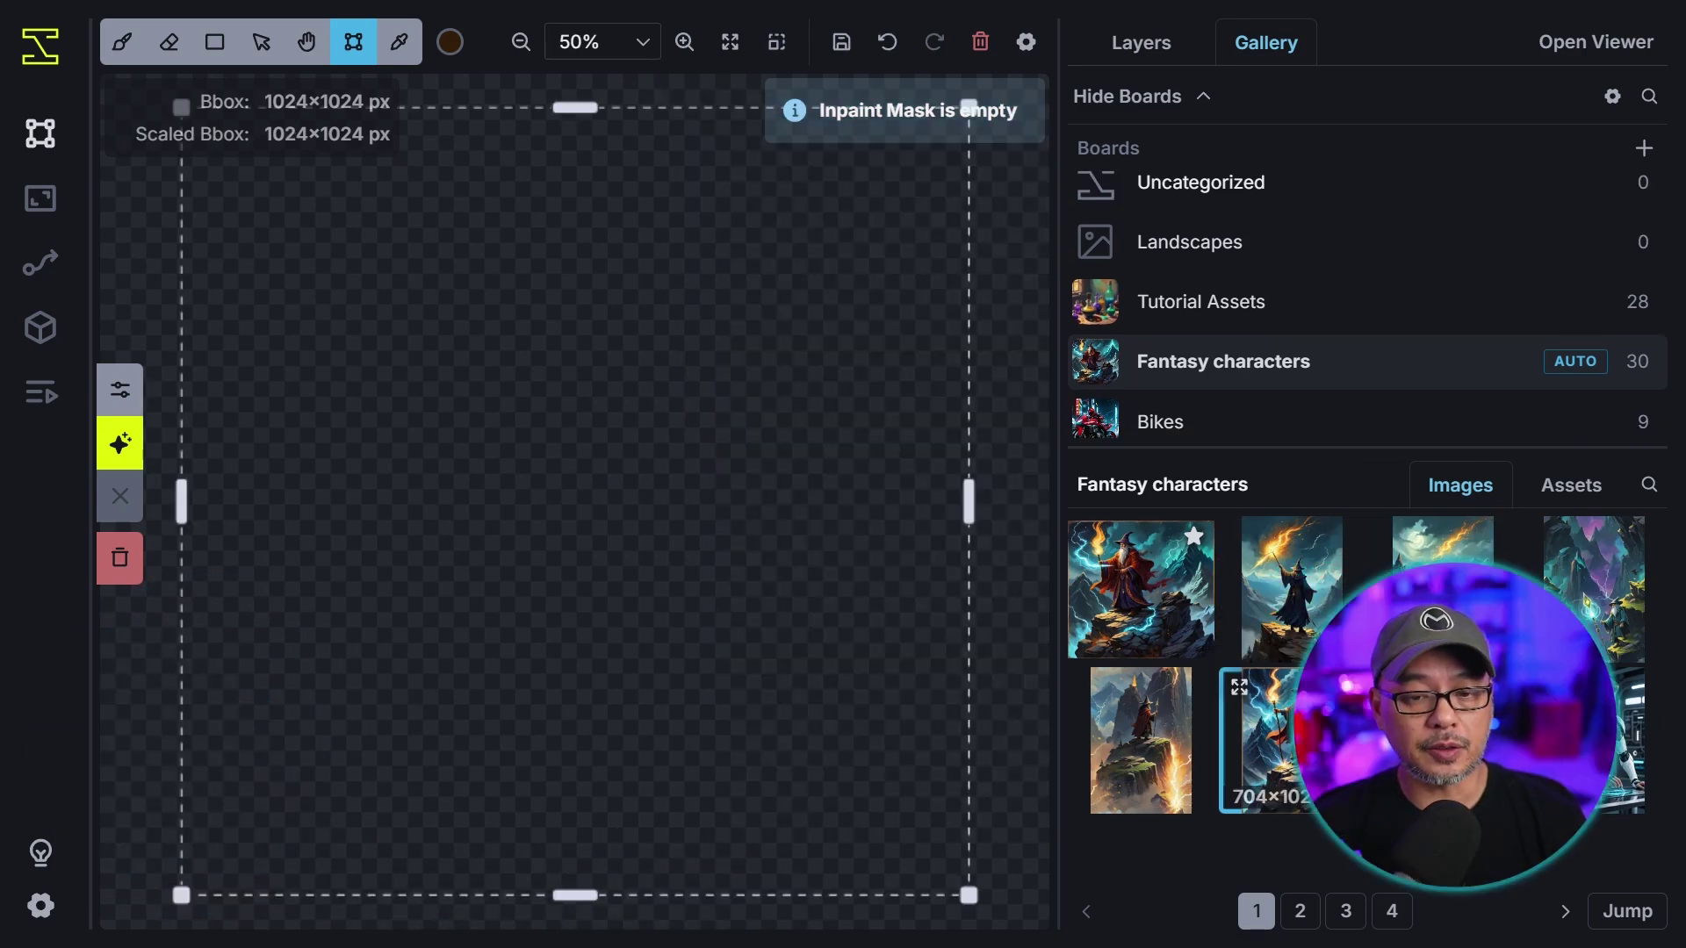
# Drop the wizard thumbnail from the gallery onto the canvas as a new raster layer
pyautogui.moveTo(1265, 738); pyautogui.dragTo(328, 283)
pyautogui.click(1127, 46)
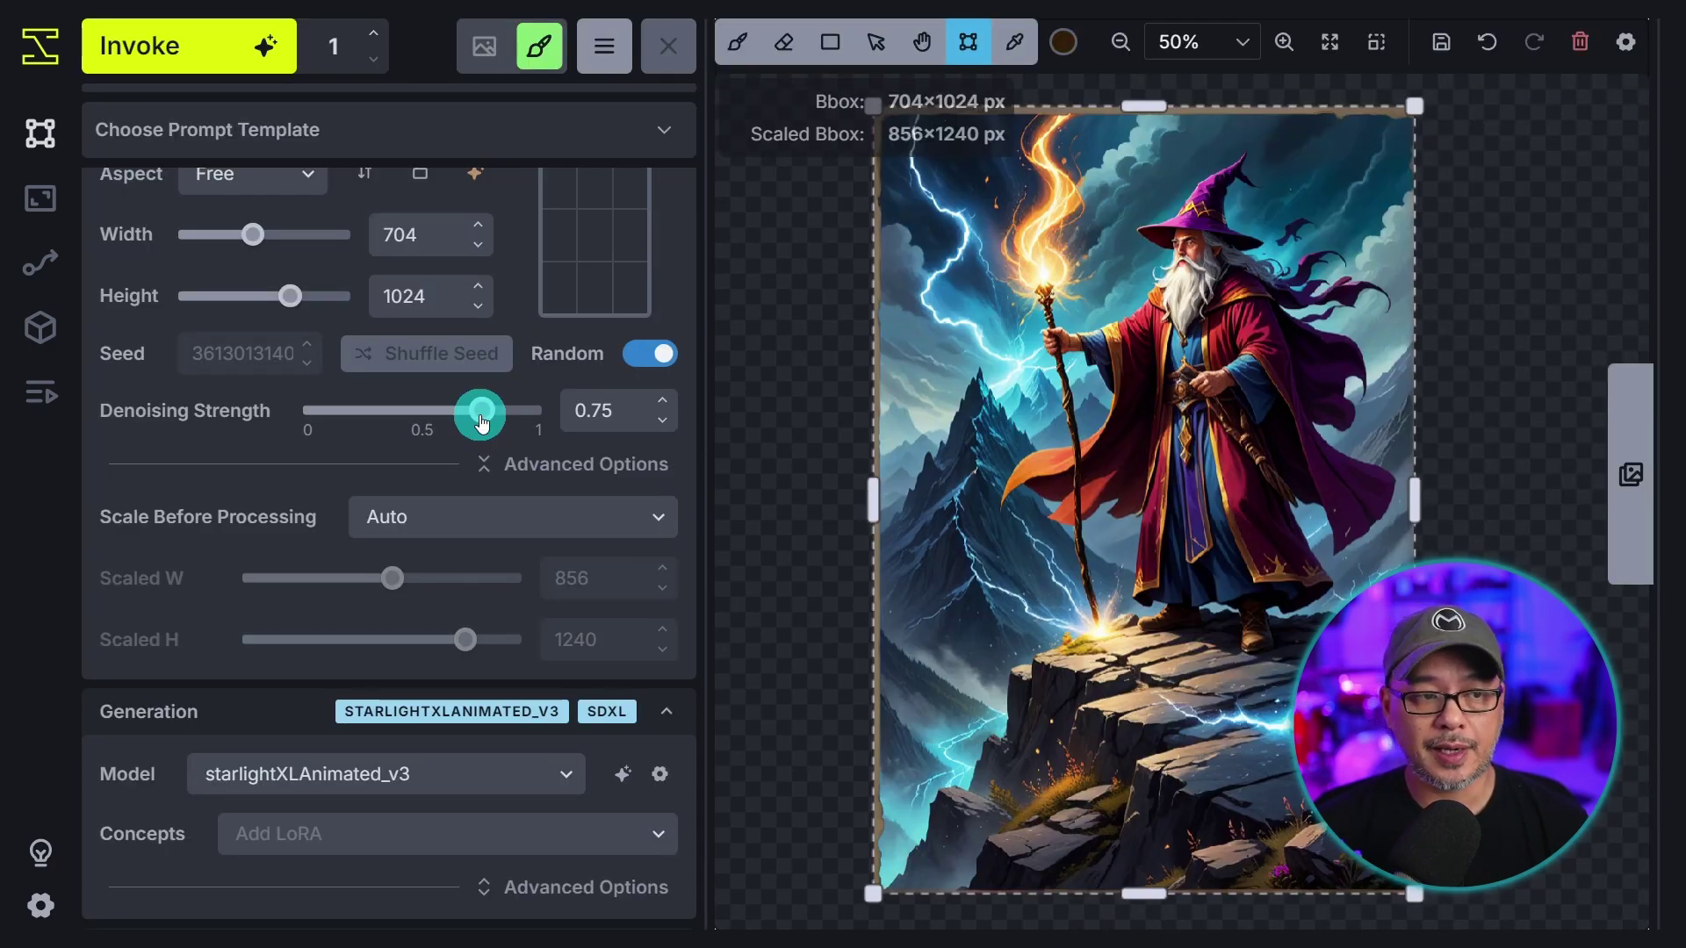
# Queue two image-to-image wizard variations, one at denoising strength 0.3 and one at 0.8
pyautogui.moveTo(480, 422); pyautogui.dragTo(377, 415)
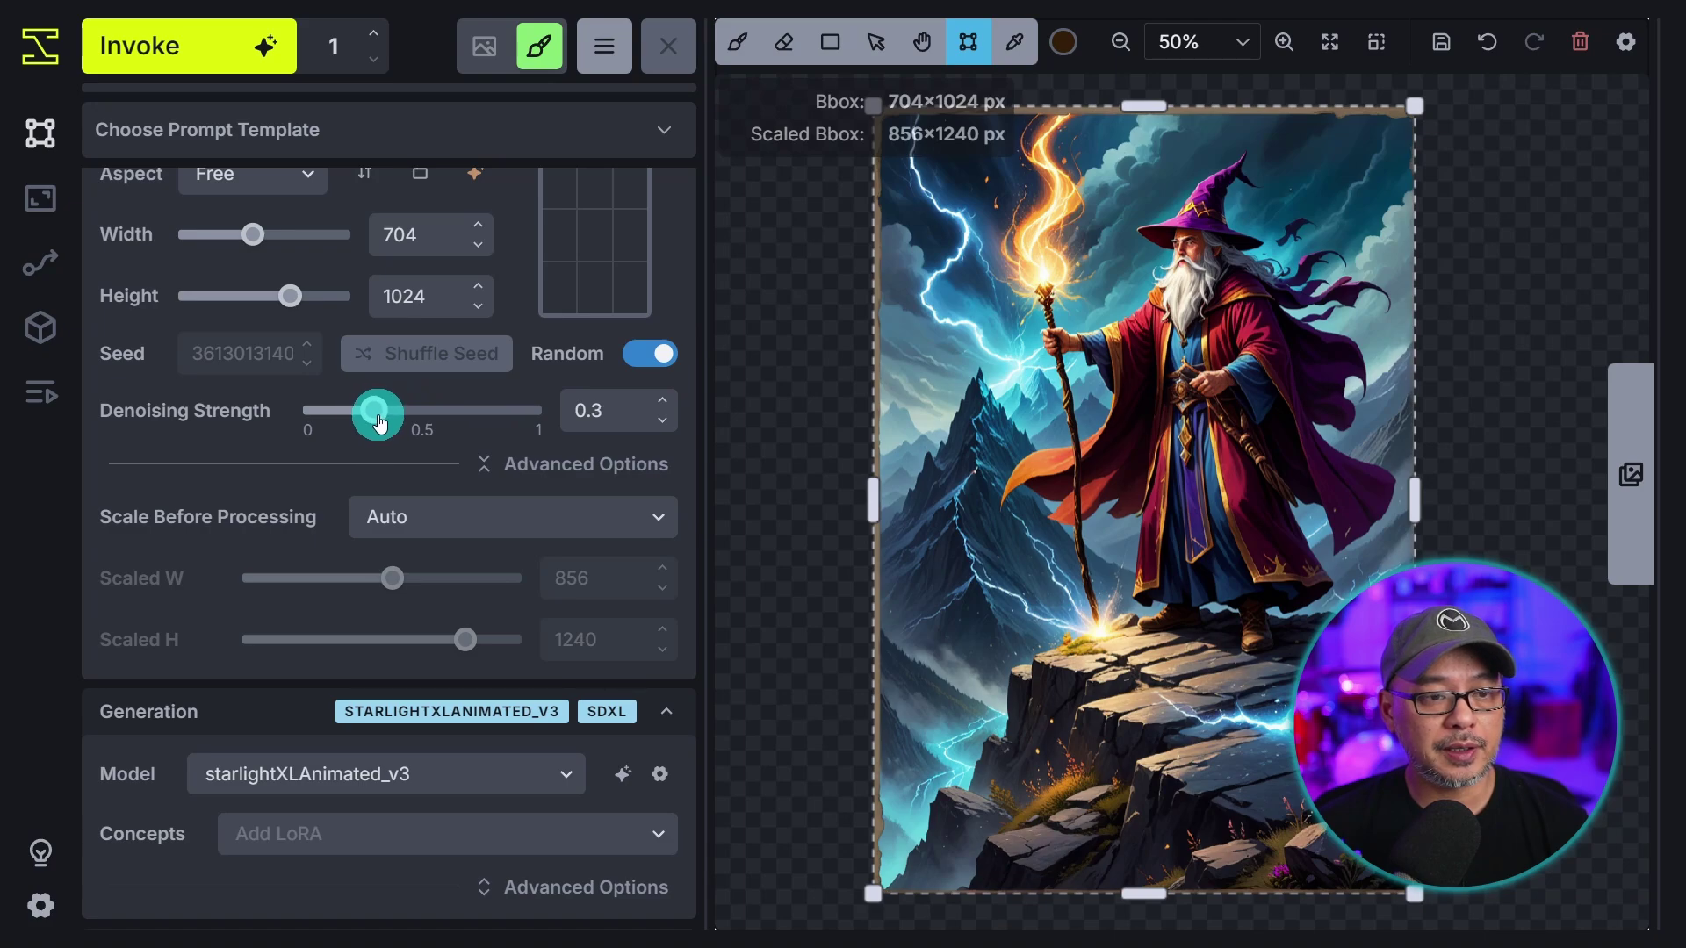
pyautogui.click(171, 54)
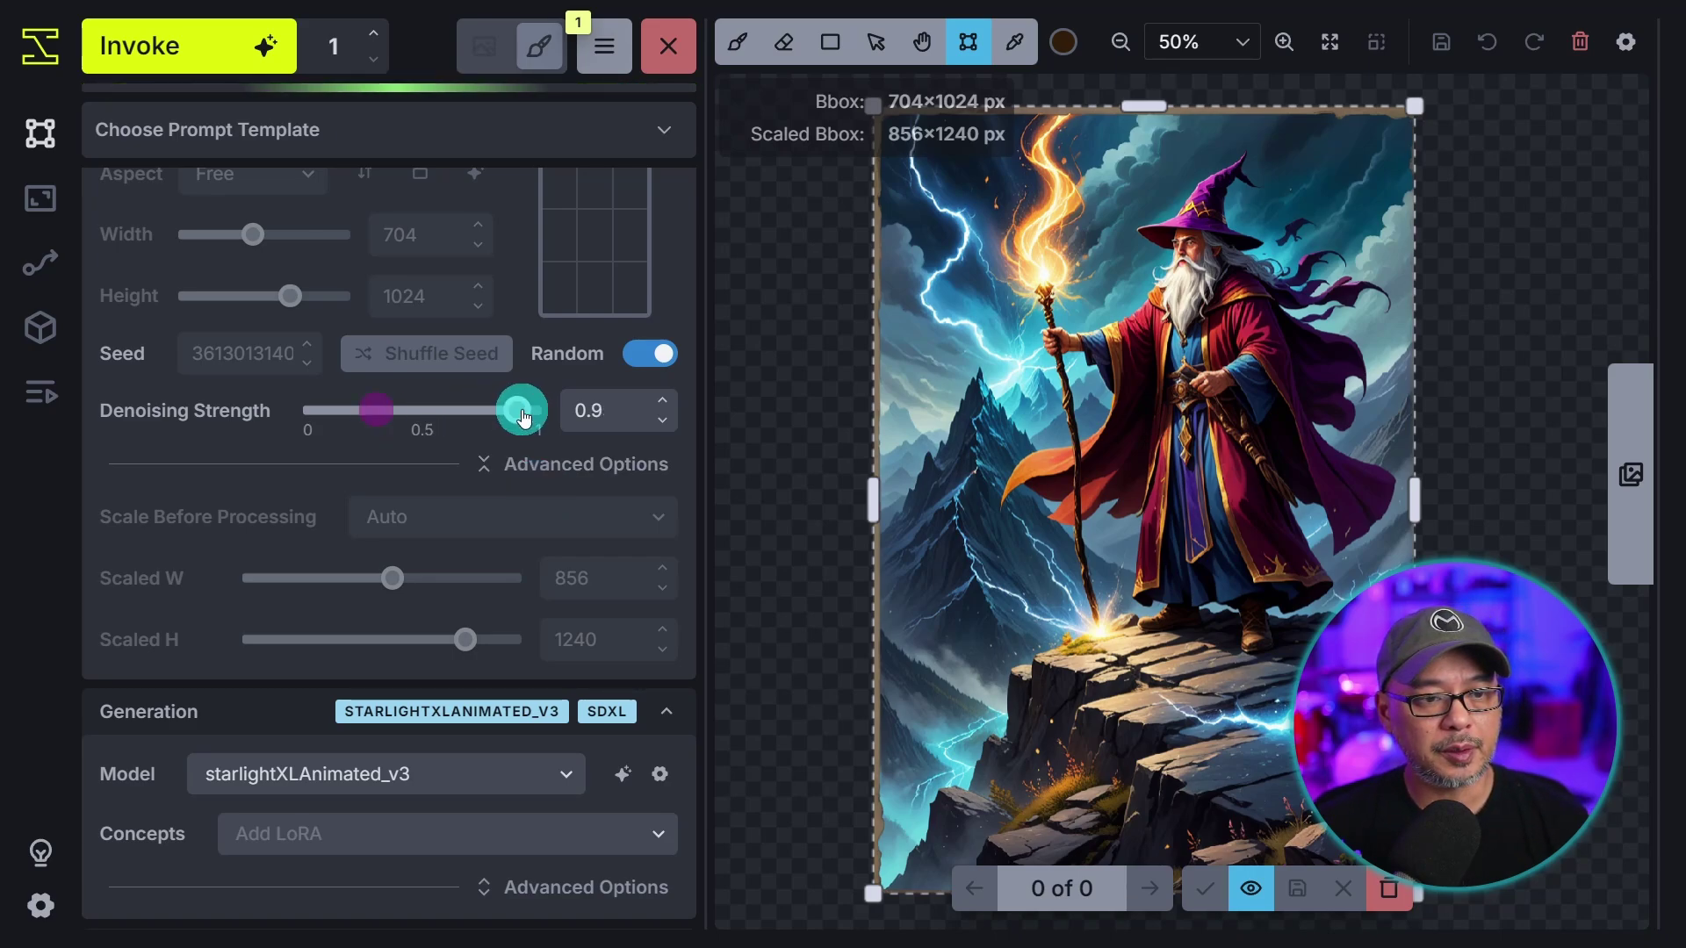
pyautogui.moveTo(375, 410); pyautogui.dragTo(494, 416)
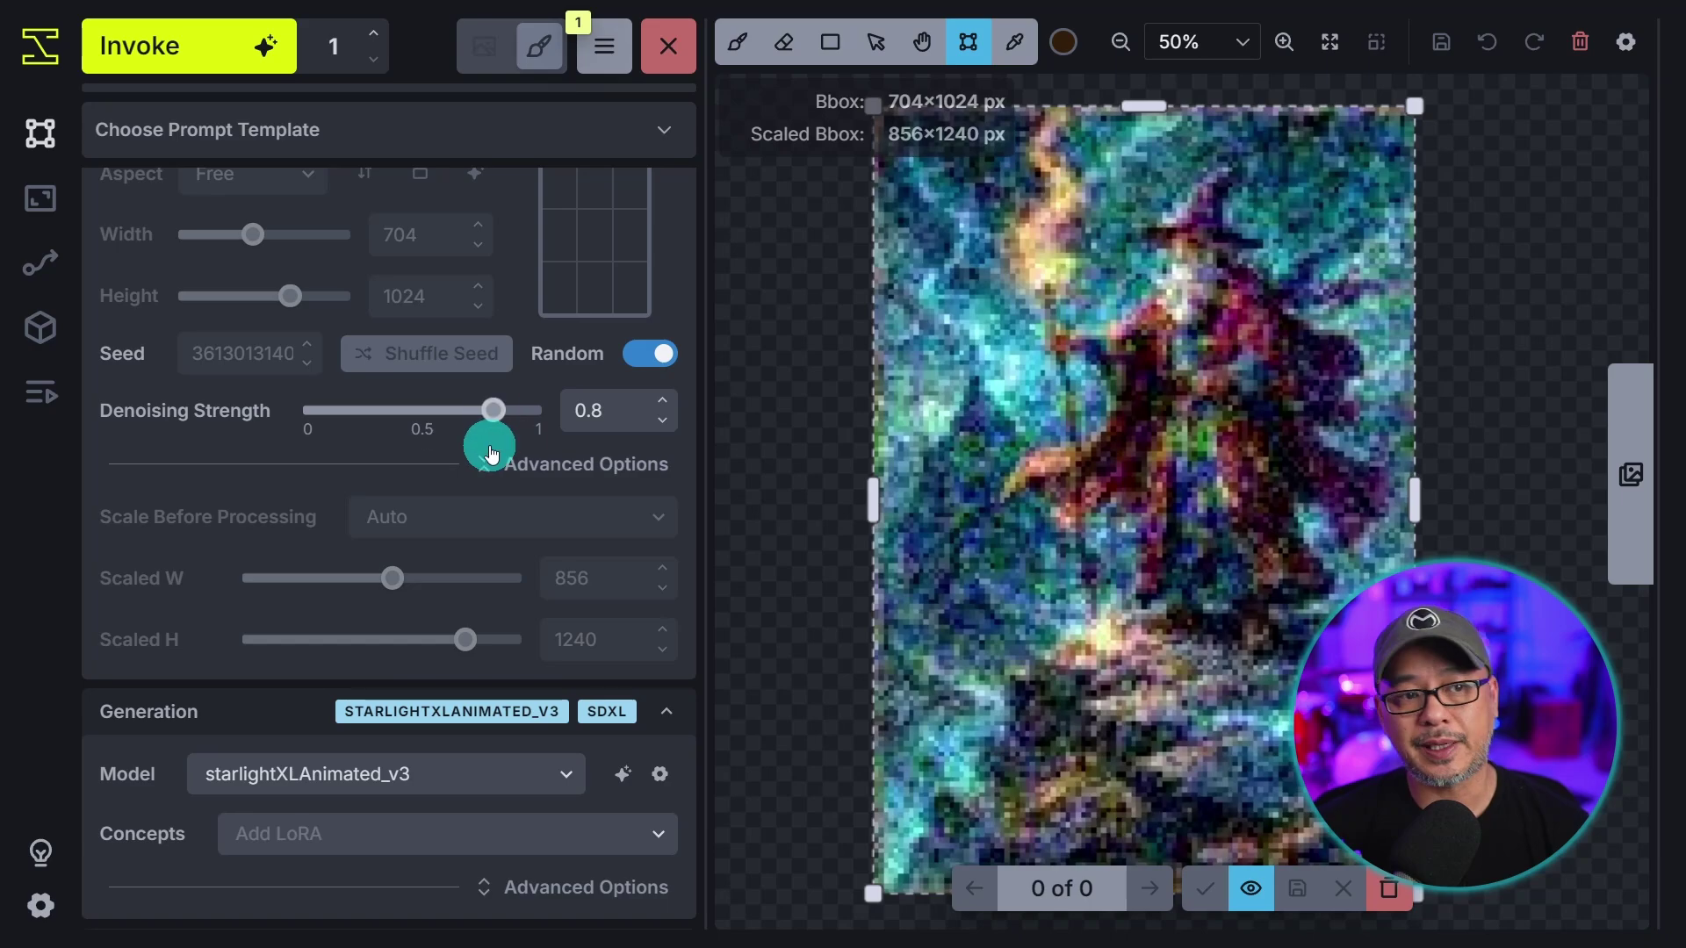
pyautogui.click(200, 53)
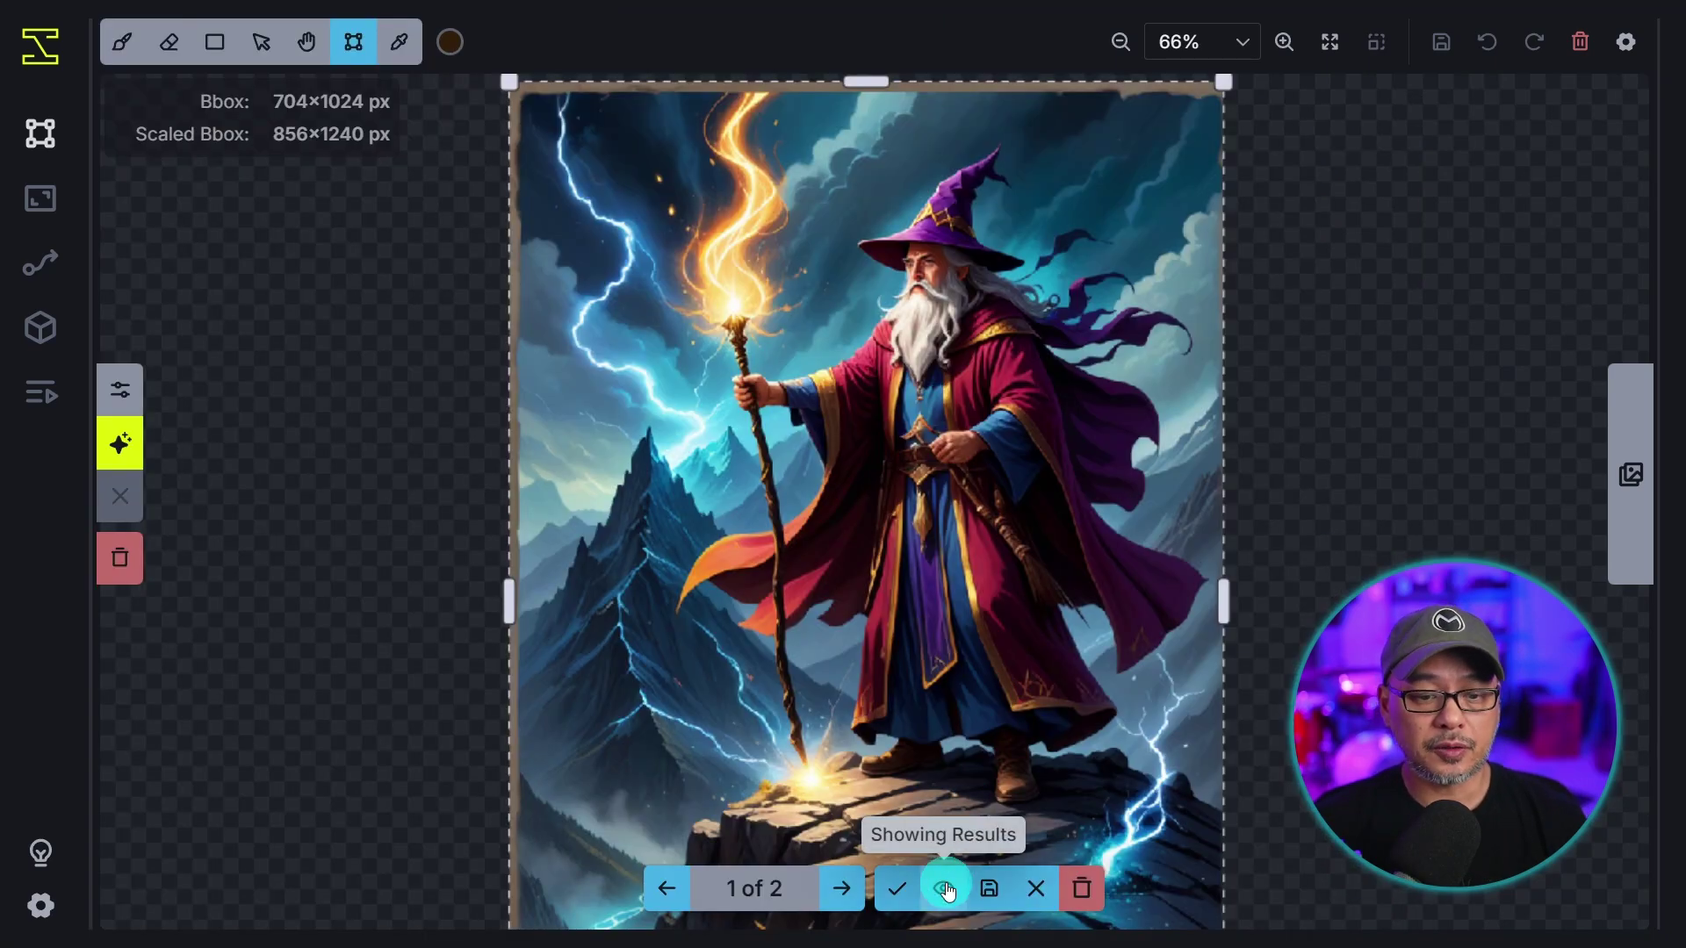
# Toggle the first staged result on and off to compare it with the original wizard
pyautogui.click(944, 889)
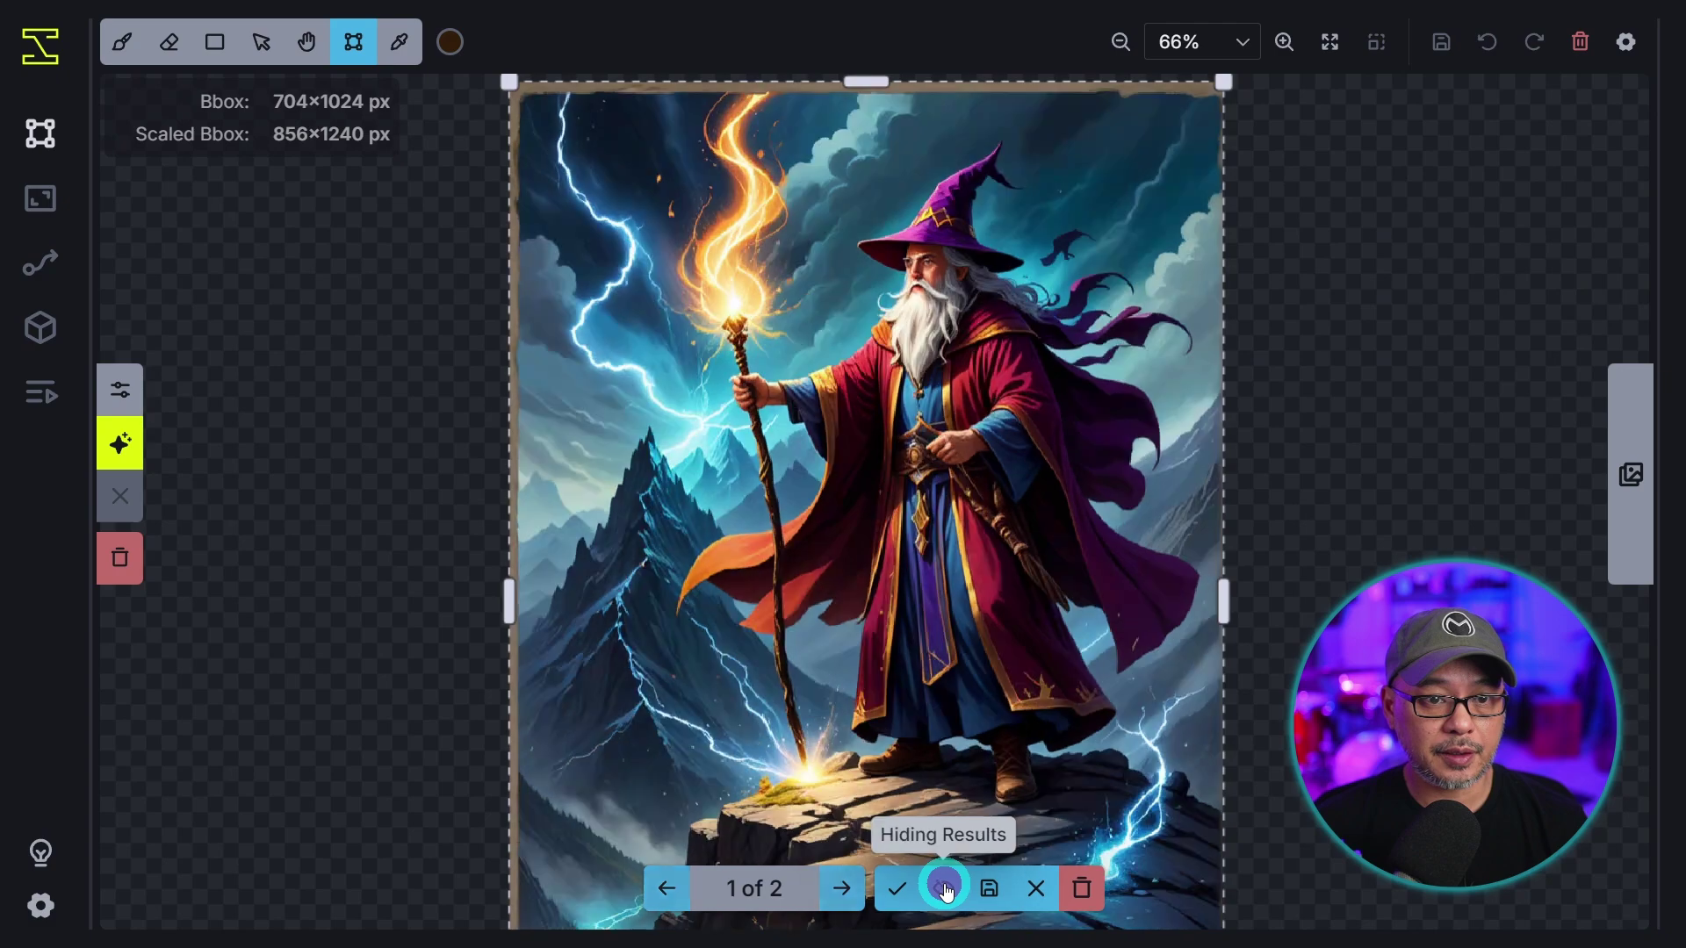
pyautogui.click(944, 889)
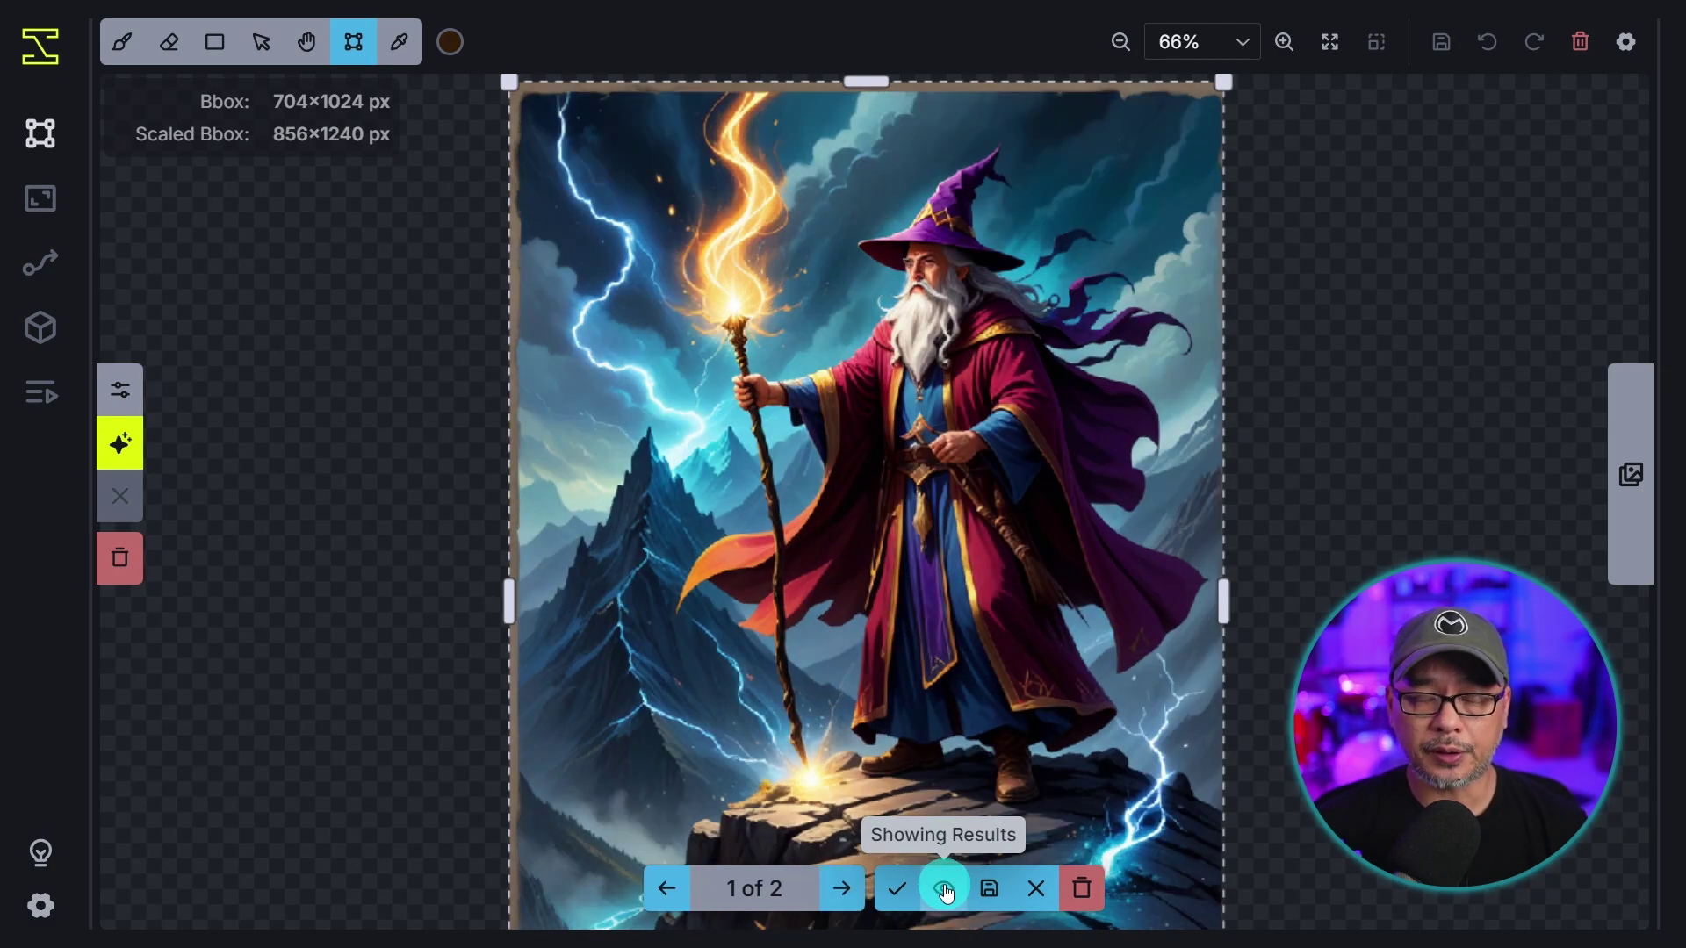
pyautogui.click(944, 888)
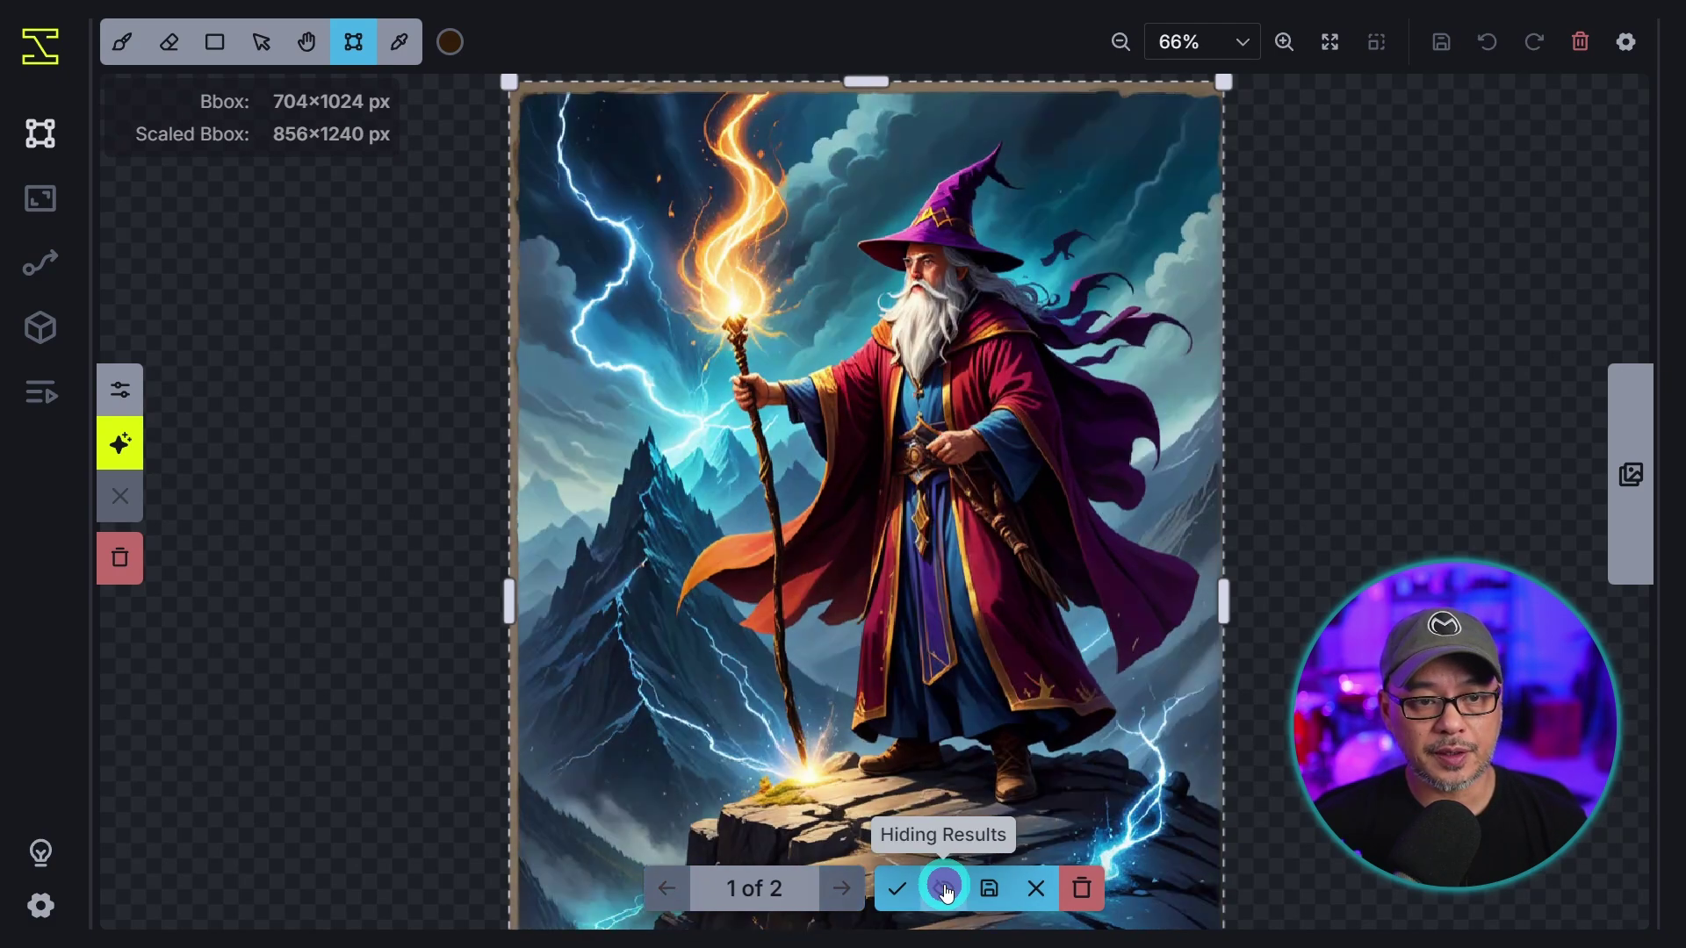
pyautogui.click(944, 889)
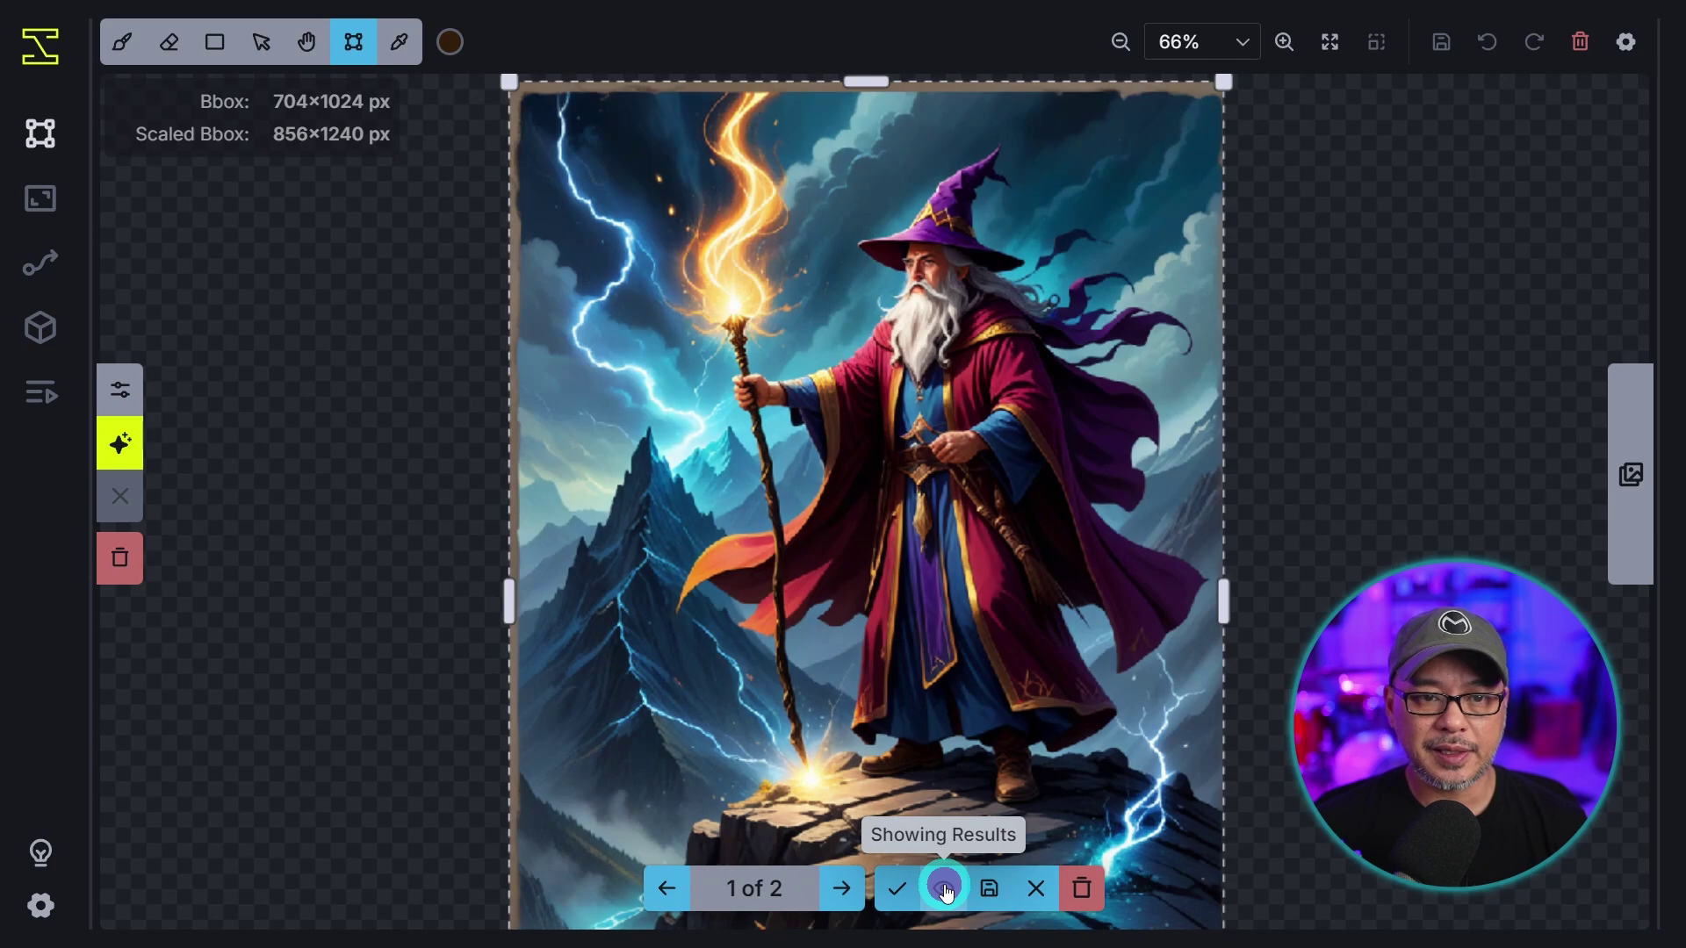
# Compare variation 2 of 2, the magenta-robed wizard, against the original and accept it
pyautogui.click(944, 889)
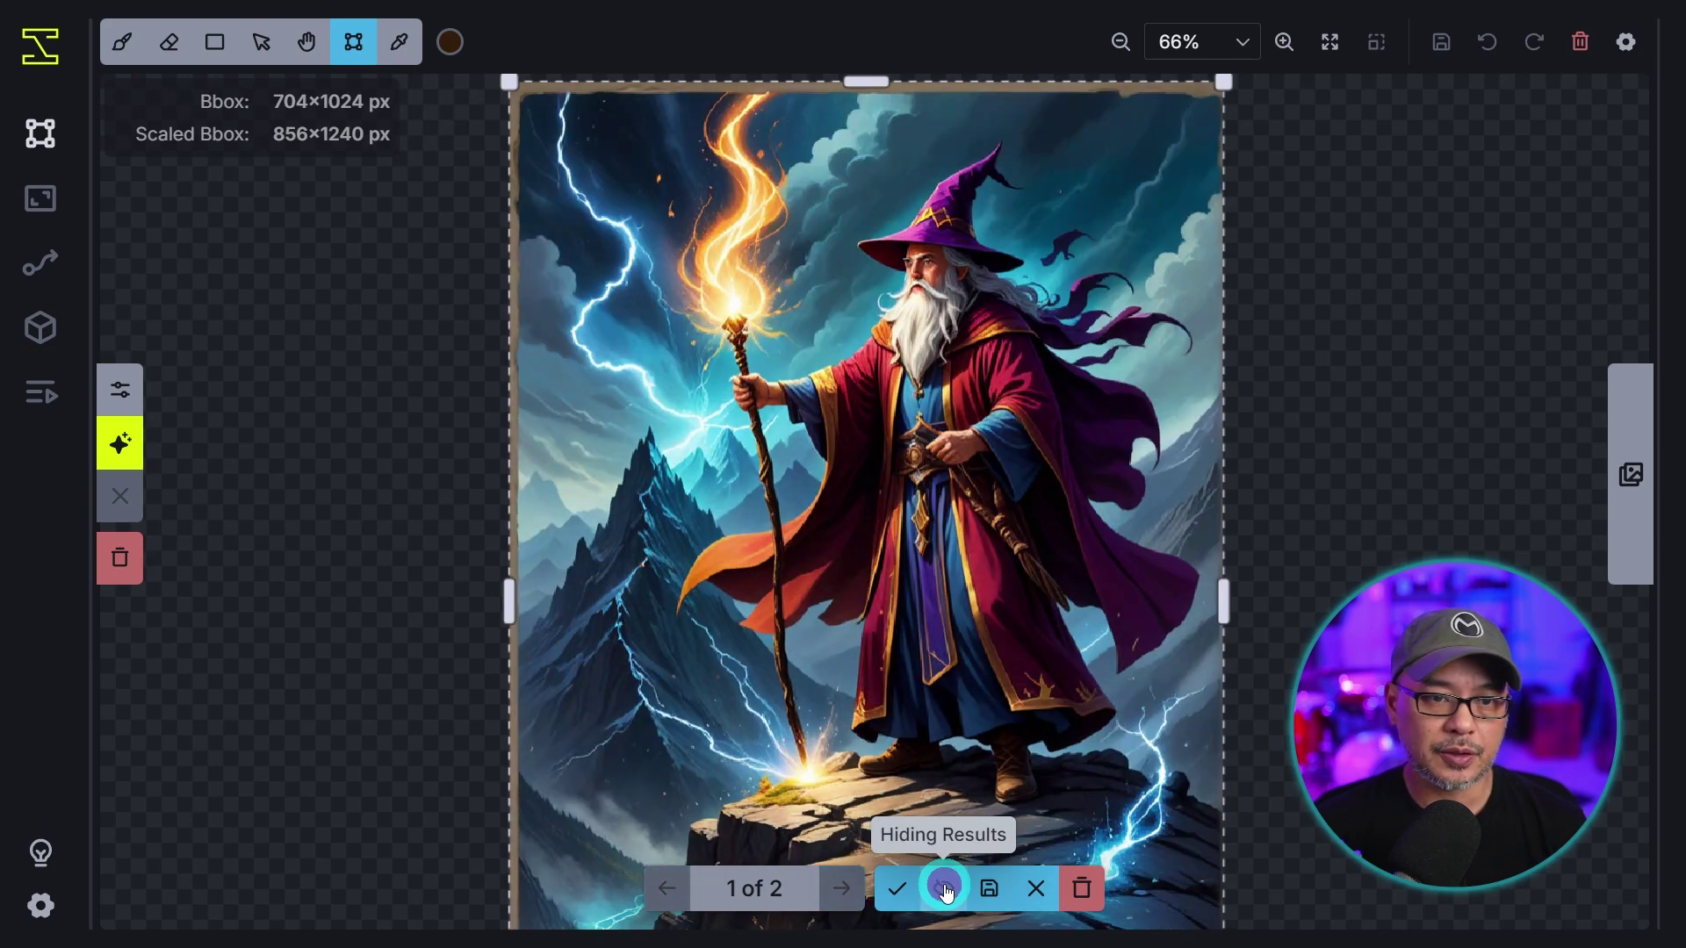
pyautogui.click(944, 891)
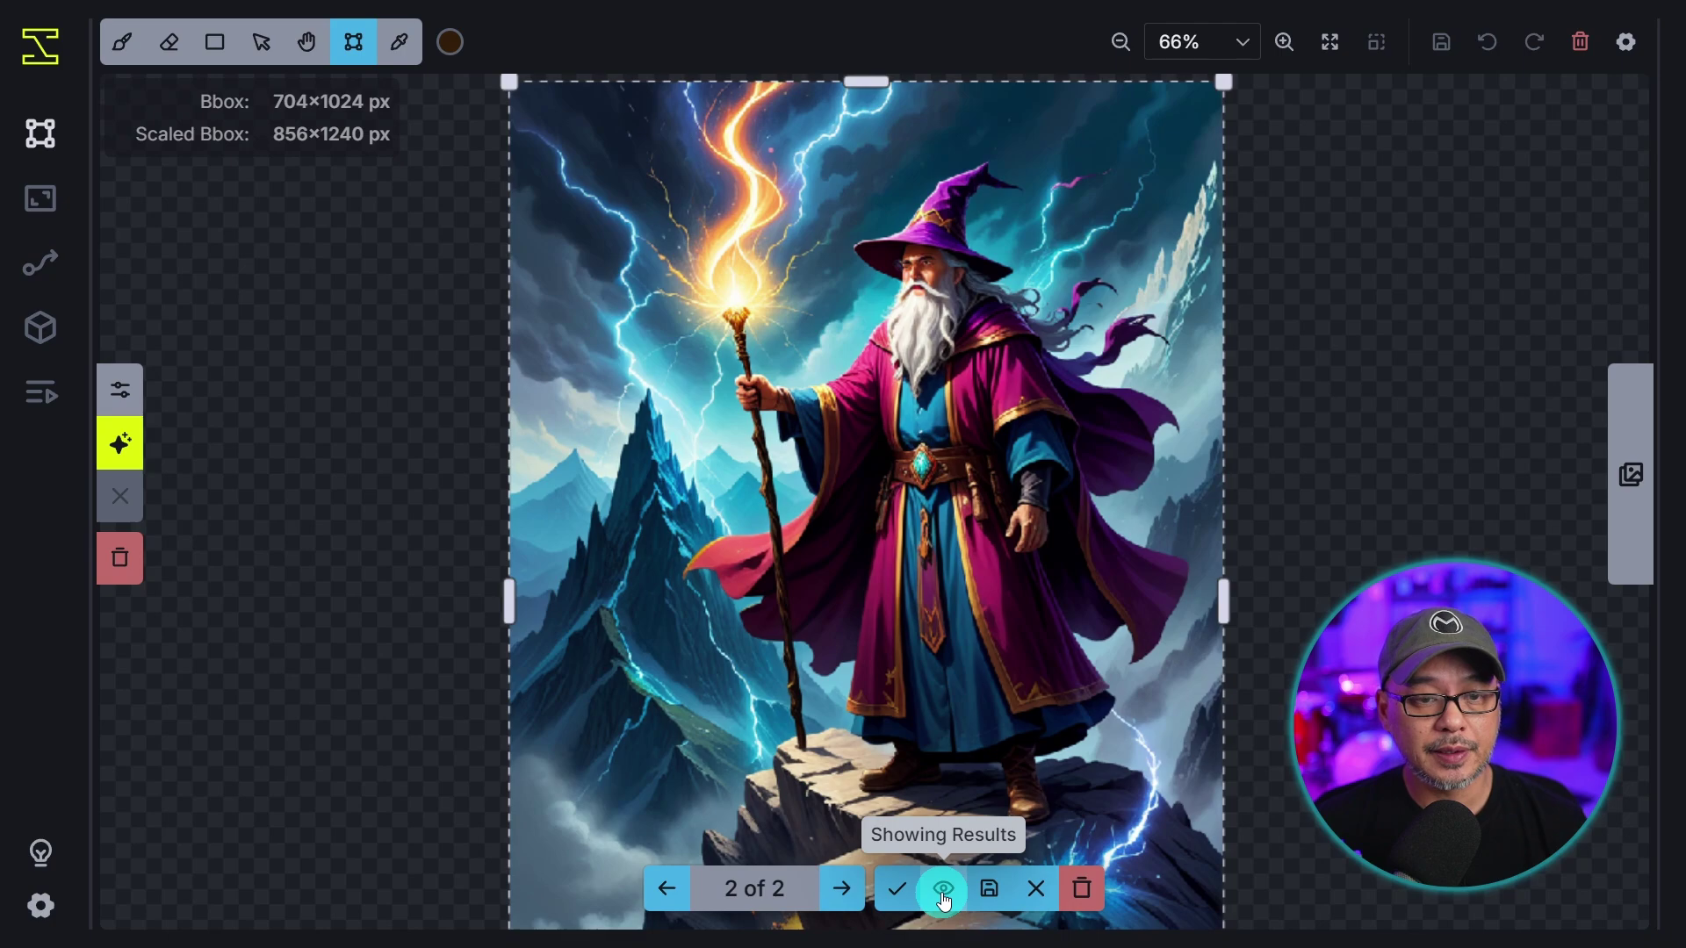
pyautogui.click(944, 891)
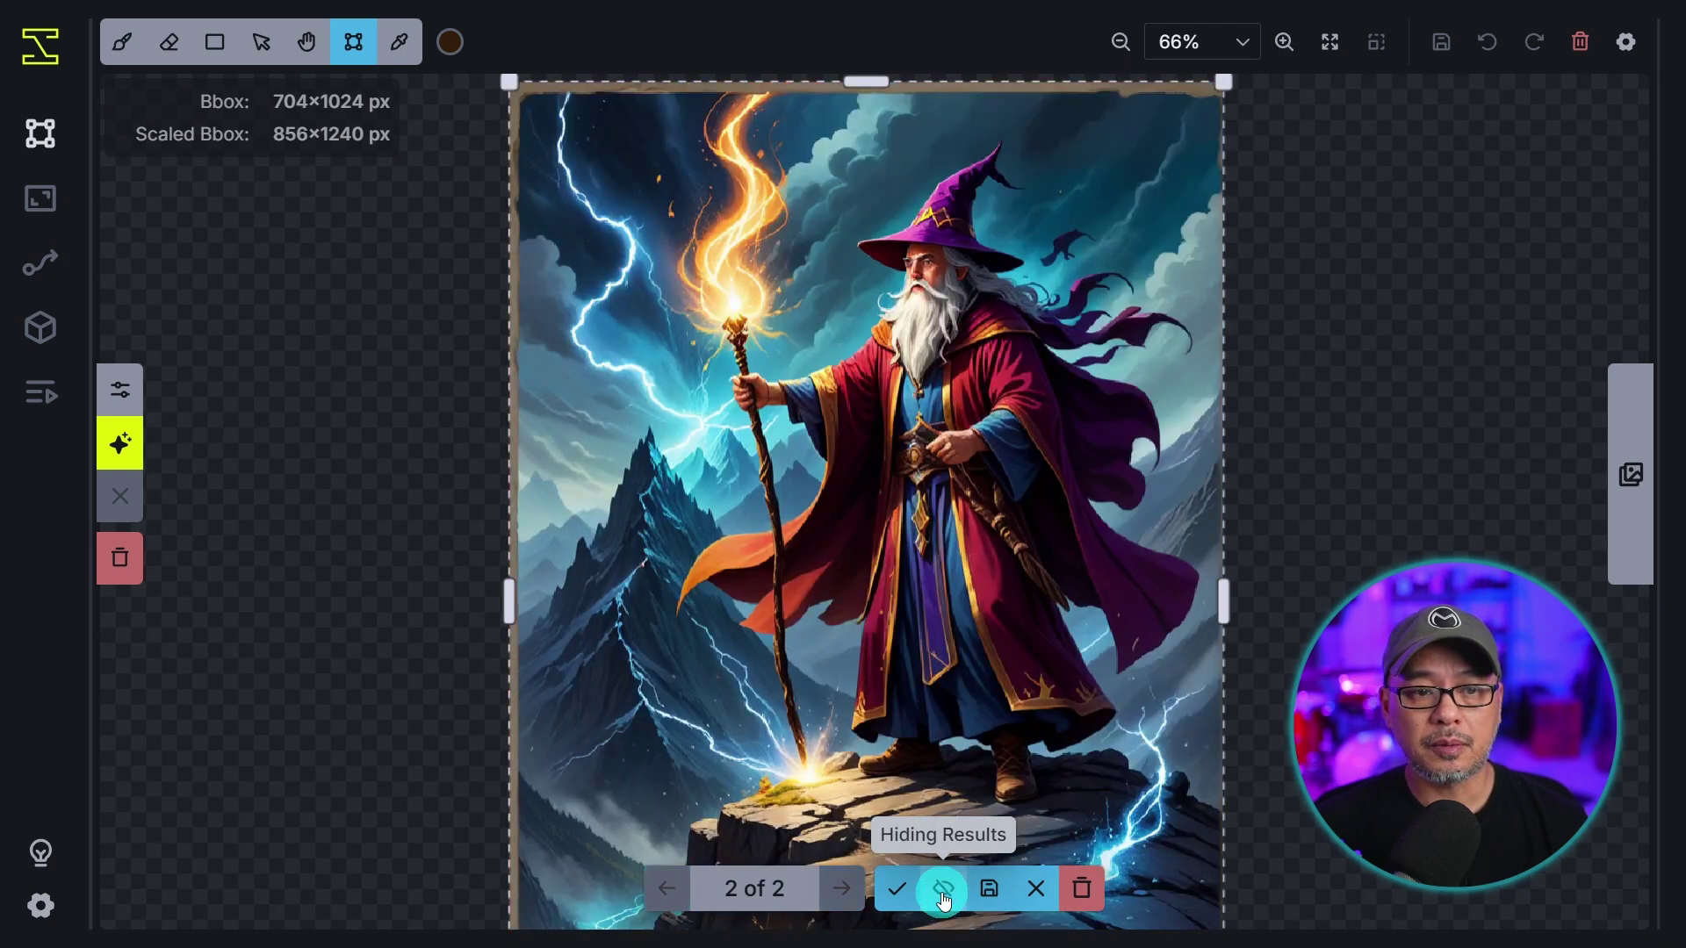
pyautogui.click(944, 896)
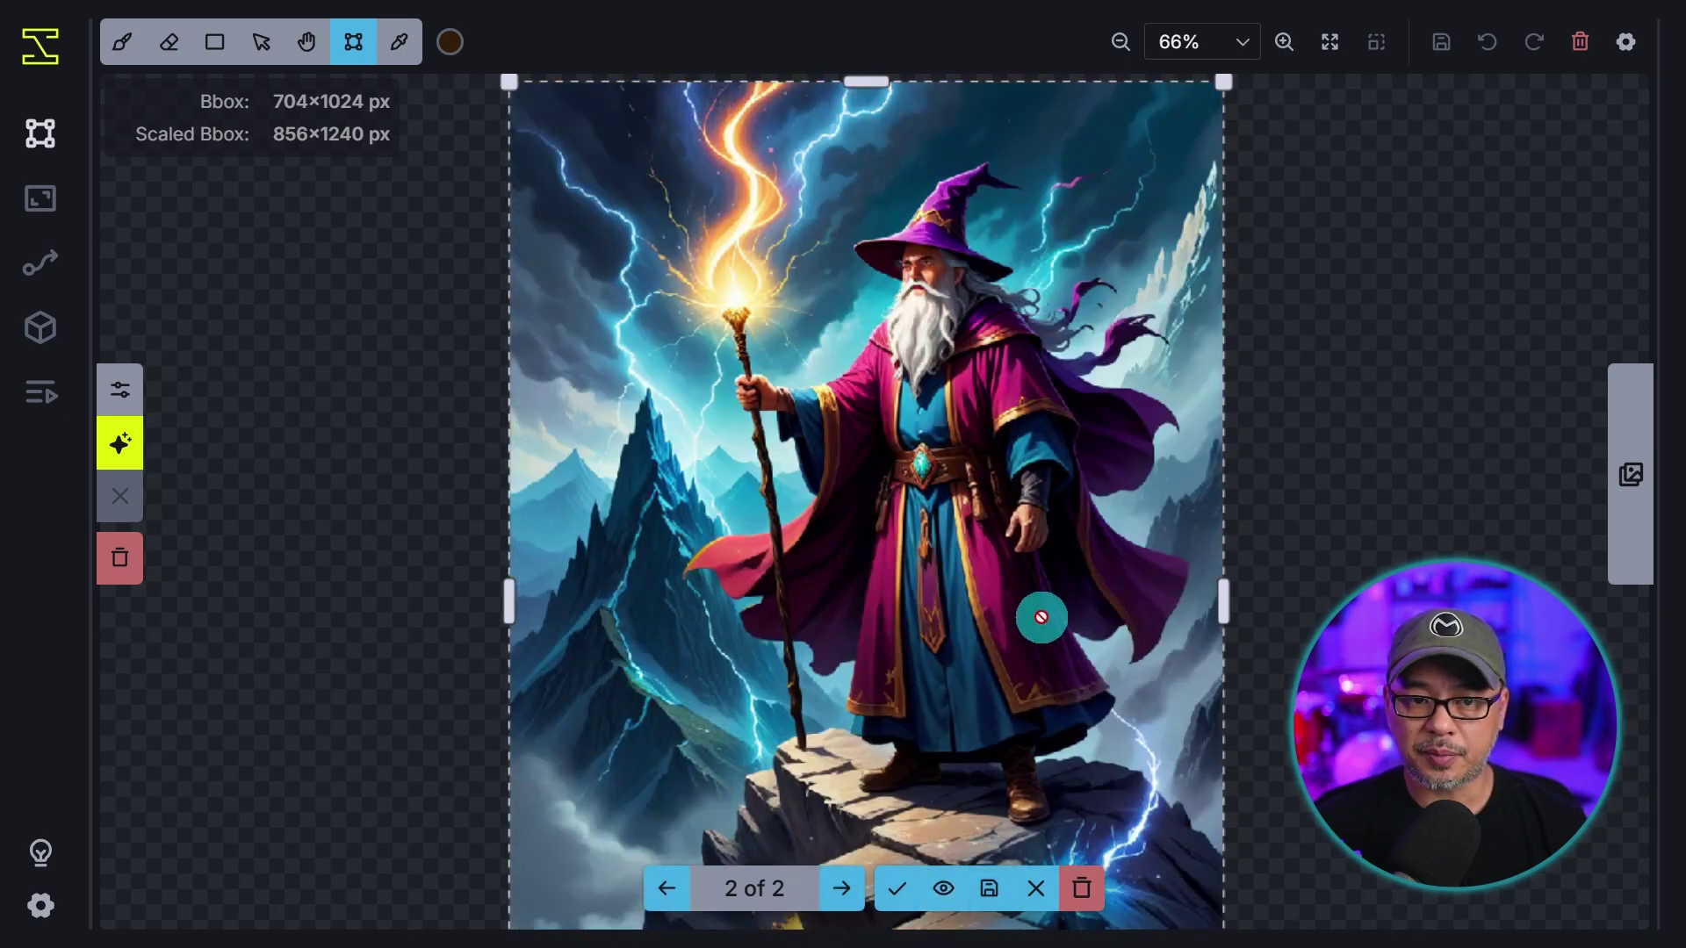
pyautogui.click(957, 889)
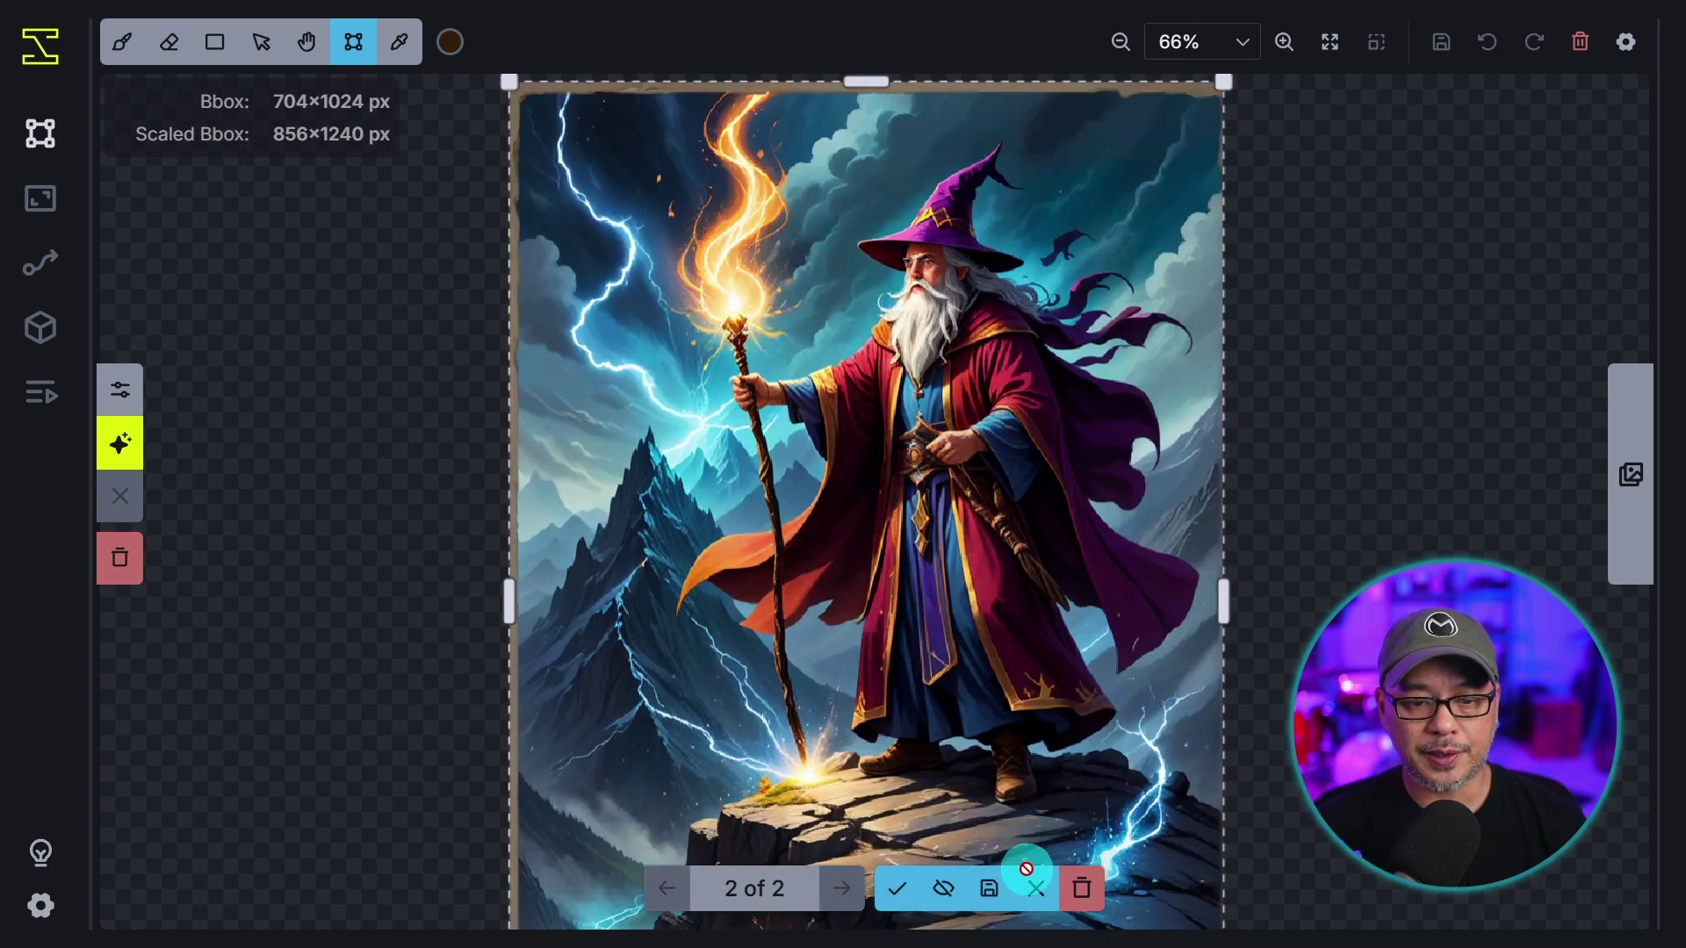
pyautogui.click(944, 889)
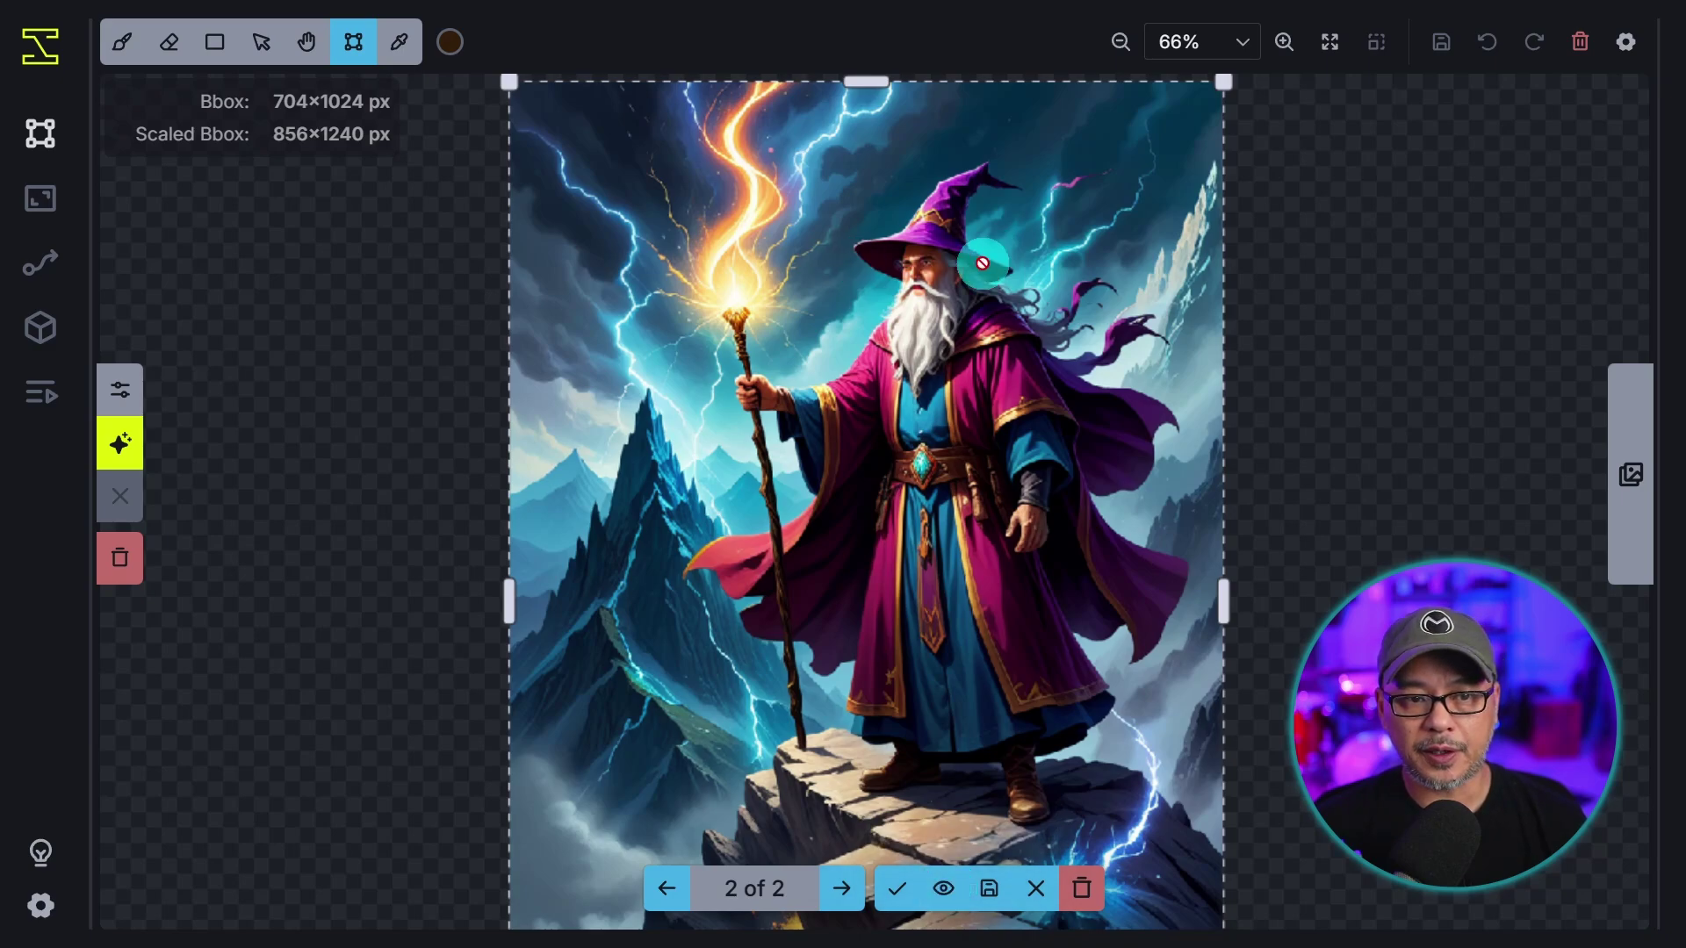
pyautogui.click(942, 889)
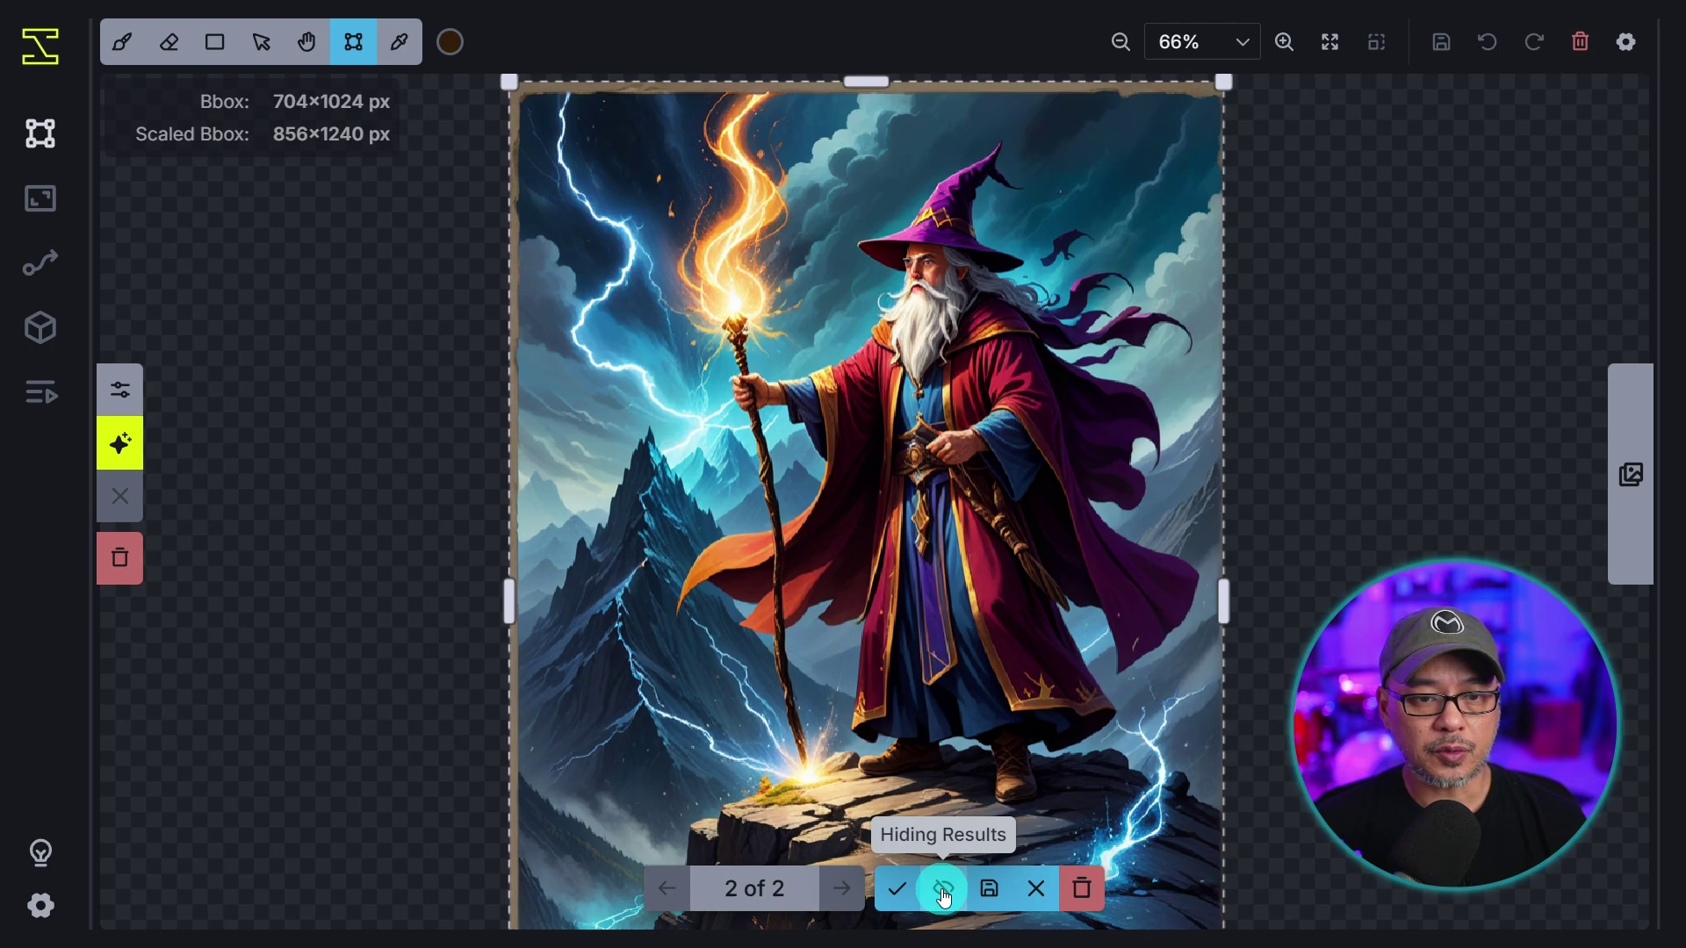
pyautogui.click(942, 890)
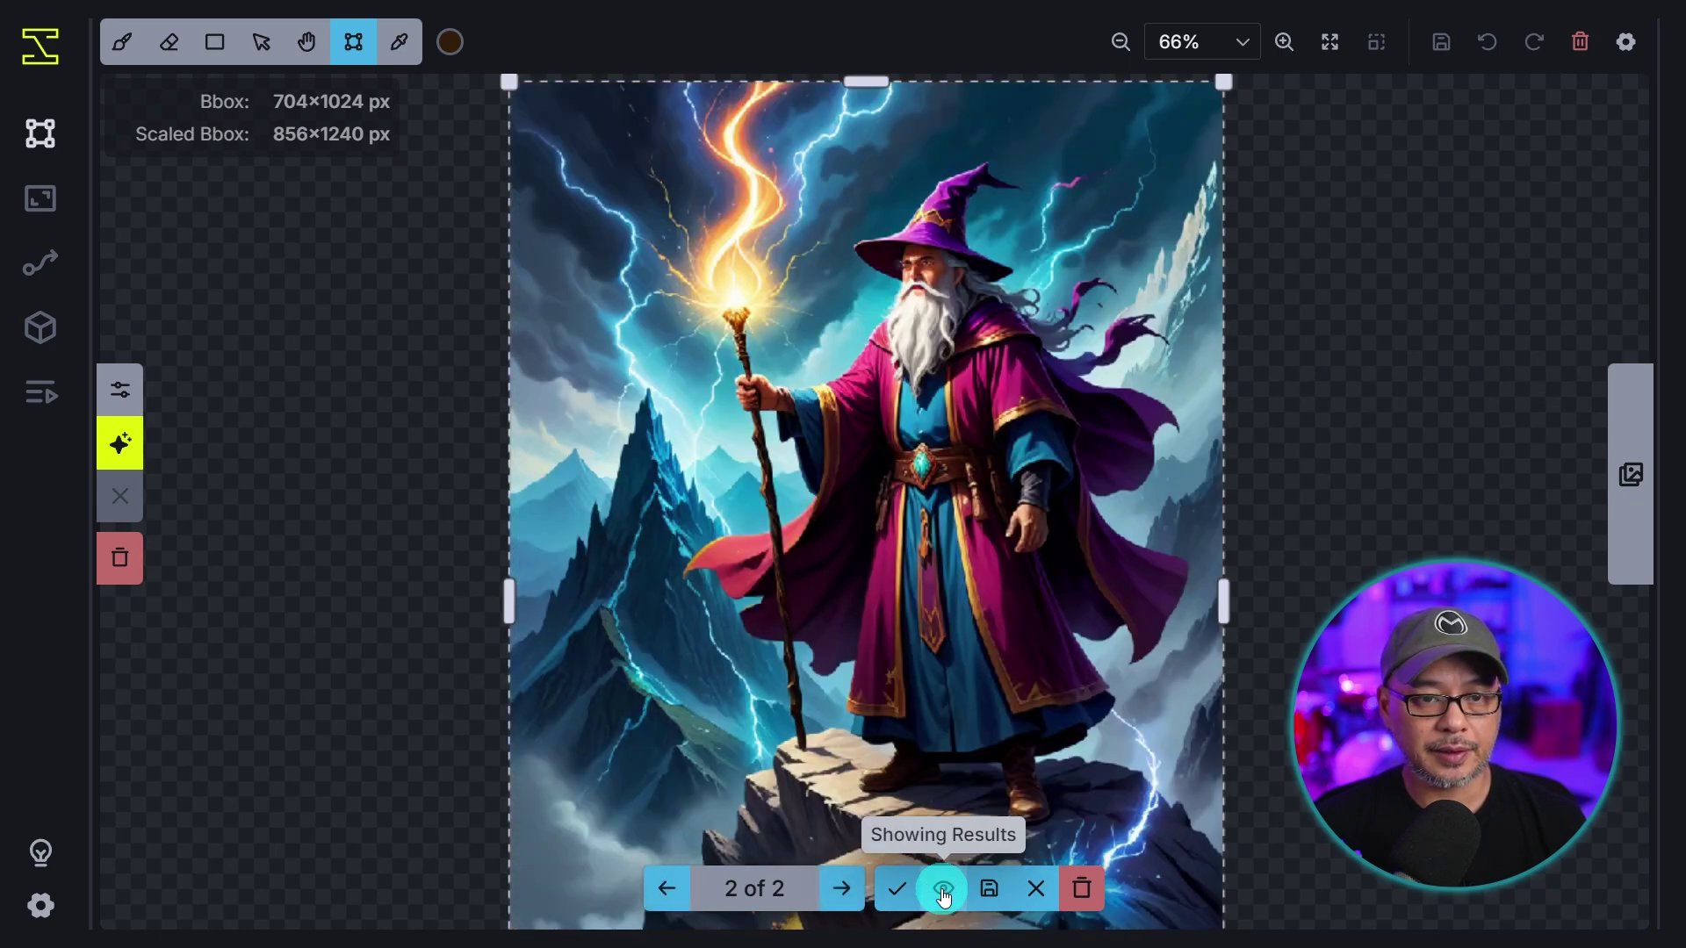
pyautogui.click(895, 895)
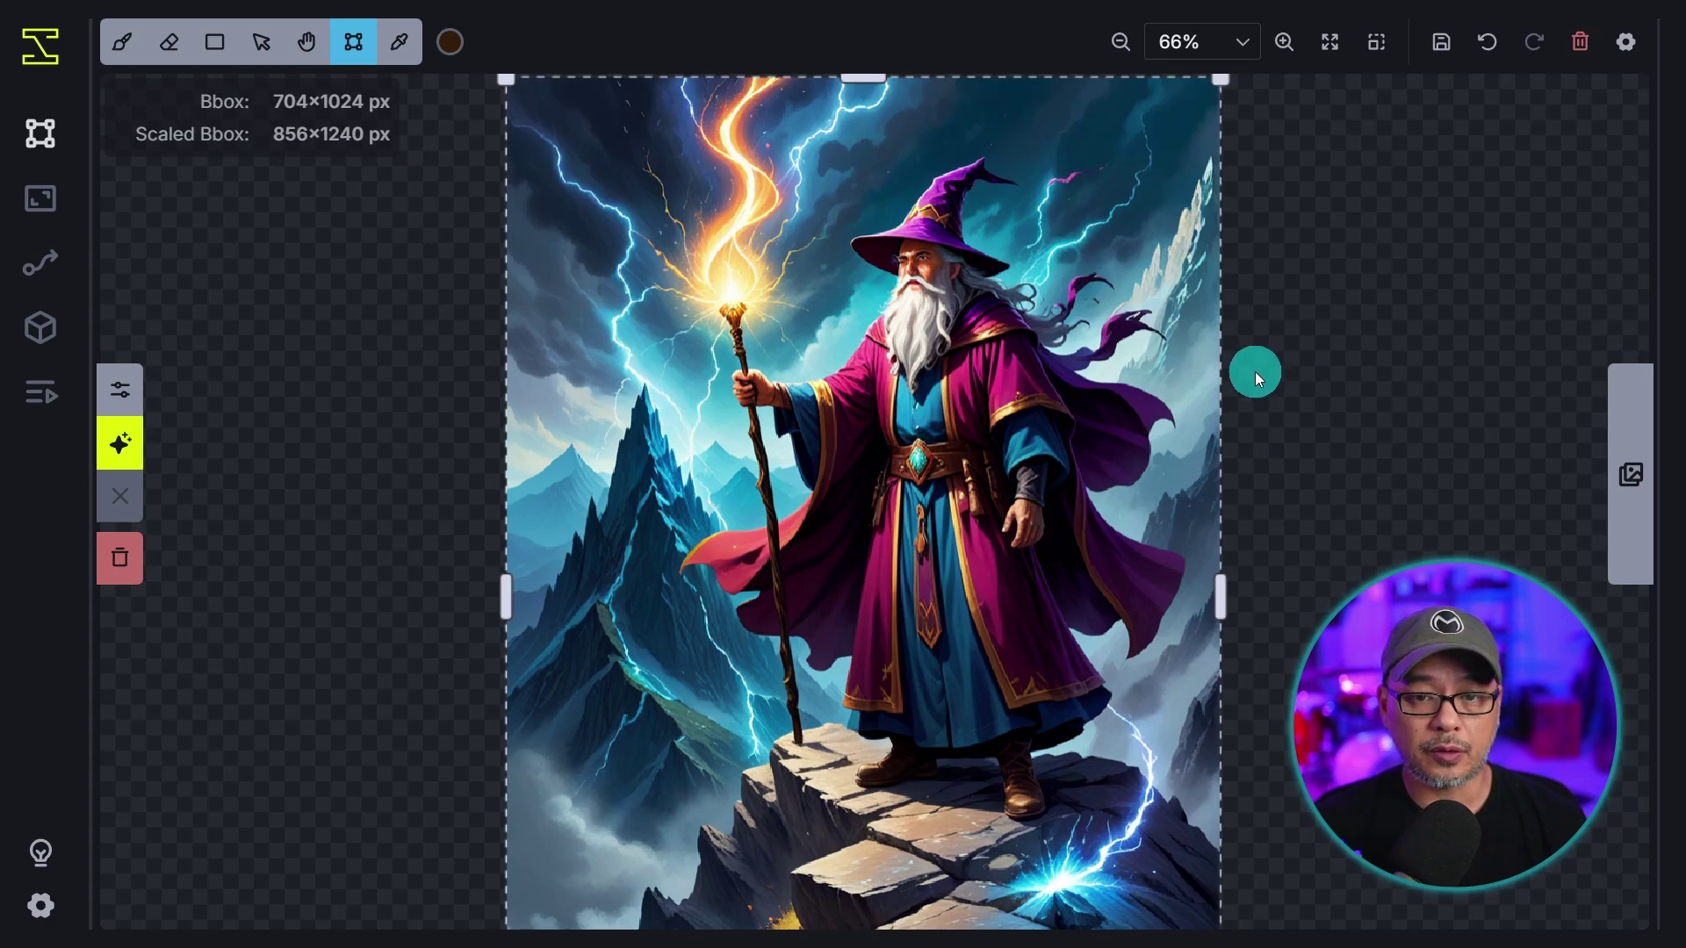
pyautogui.scroll(-4, 1145, 339)
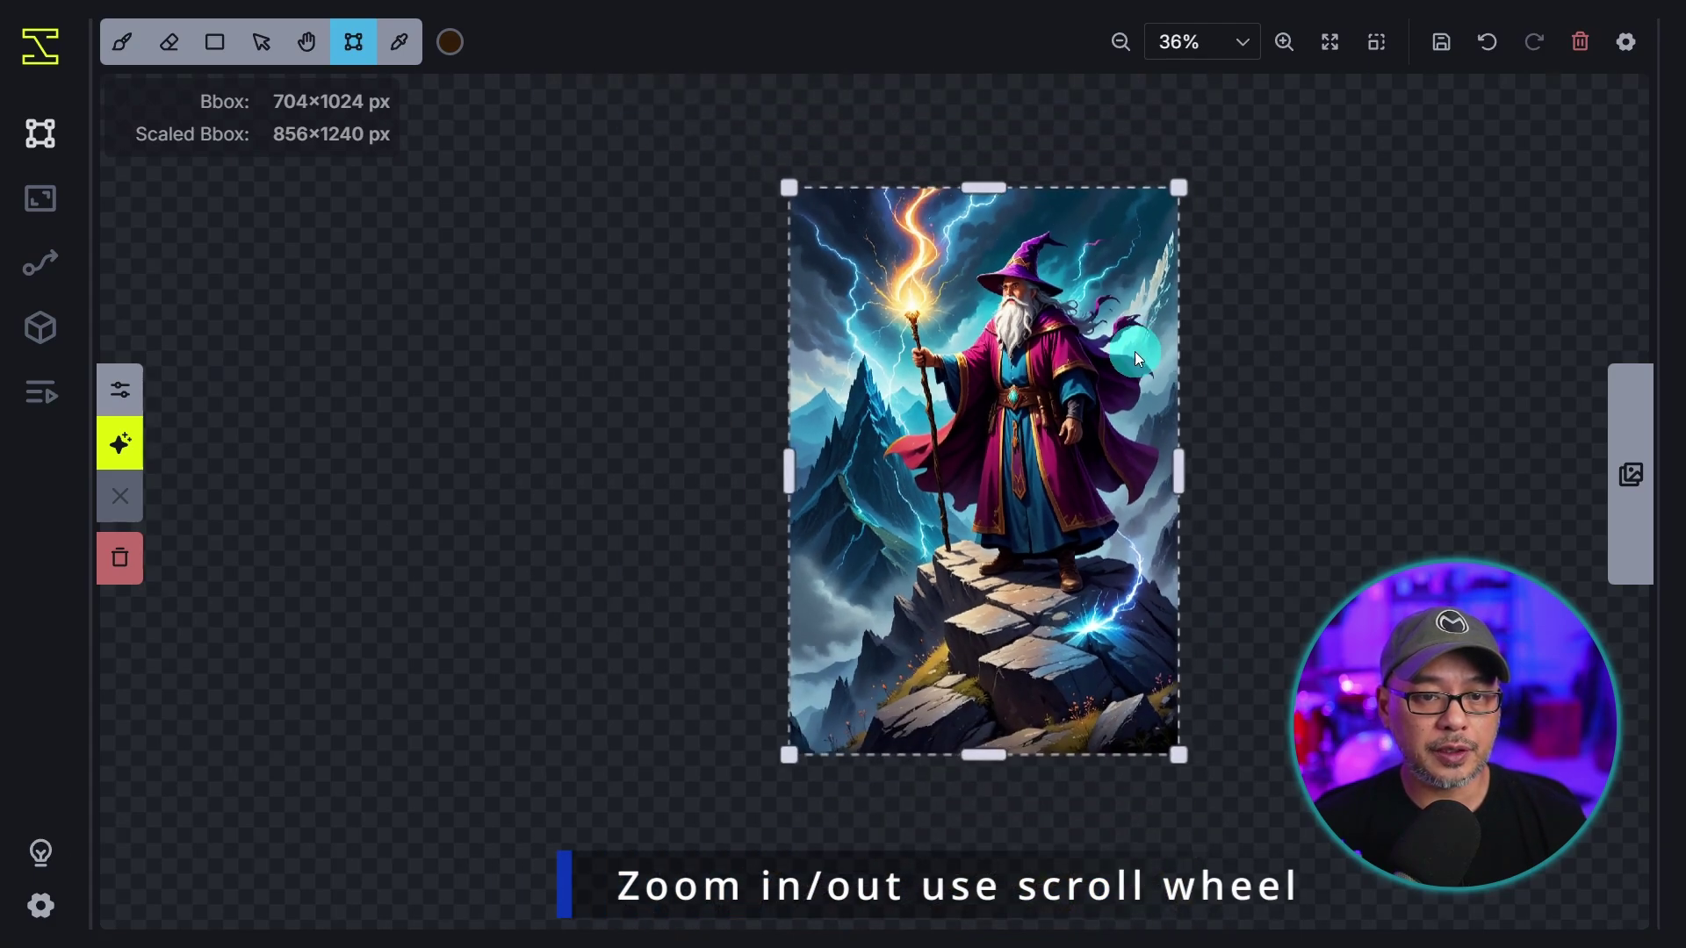
pyautogui.scroll(3, 1124, 360)
pyautogui.scroll(3, 1116, 375)
pyautogui.scroll(-5, 1091, 406)
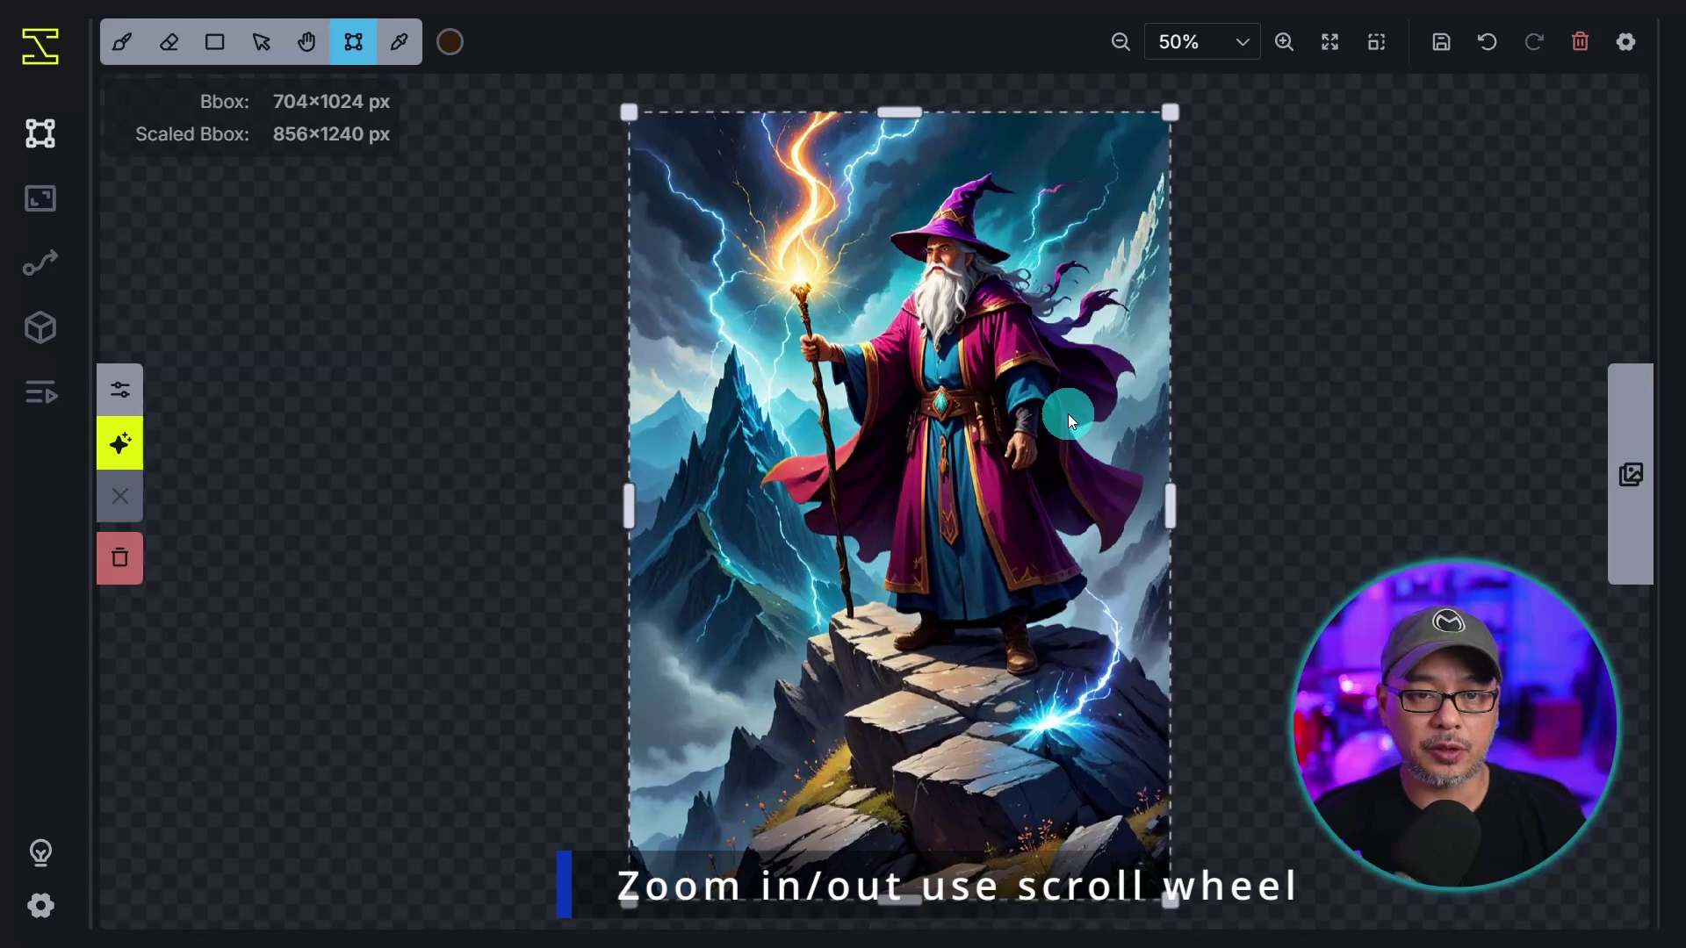
pyautogui.scroll(3, 1062, 411)
pyautogui.scroll(-2, 1189, 324)
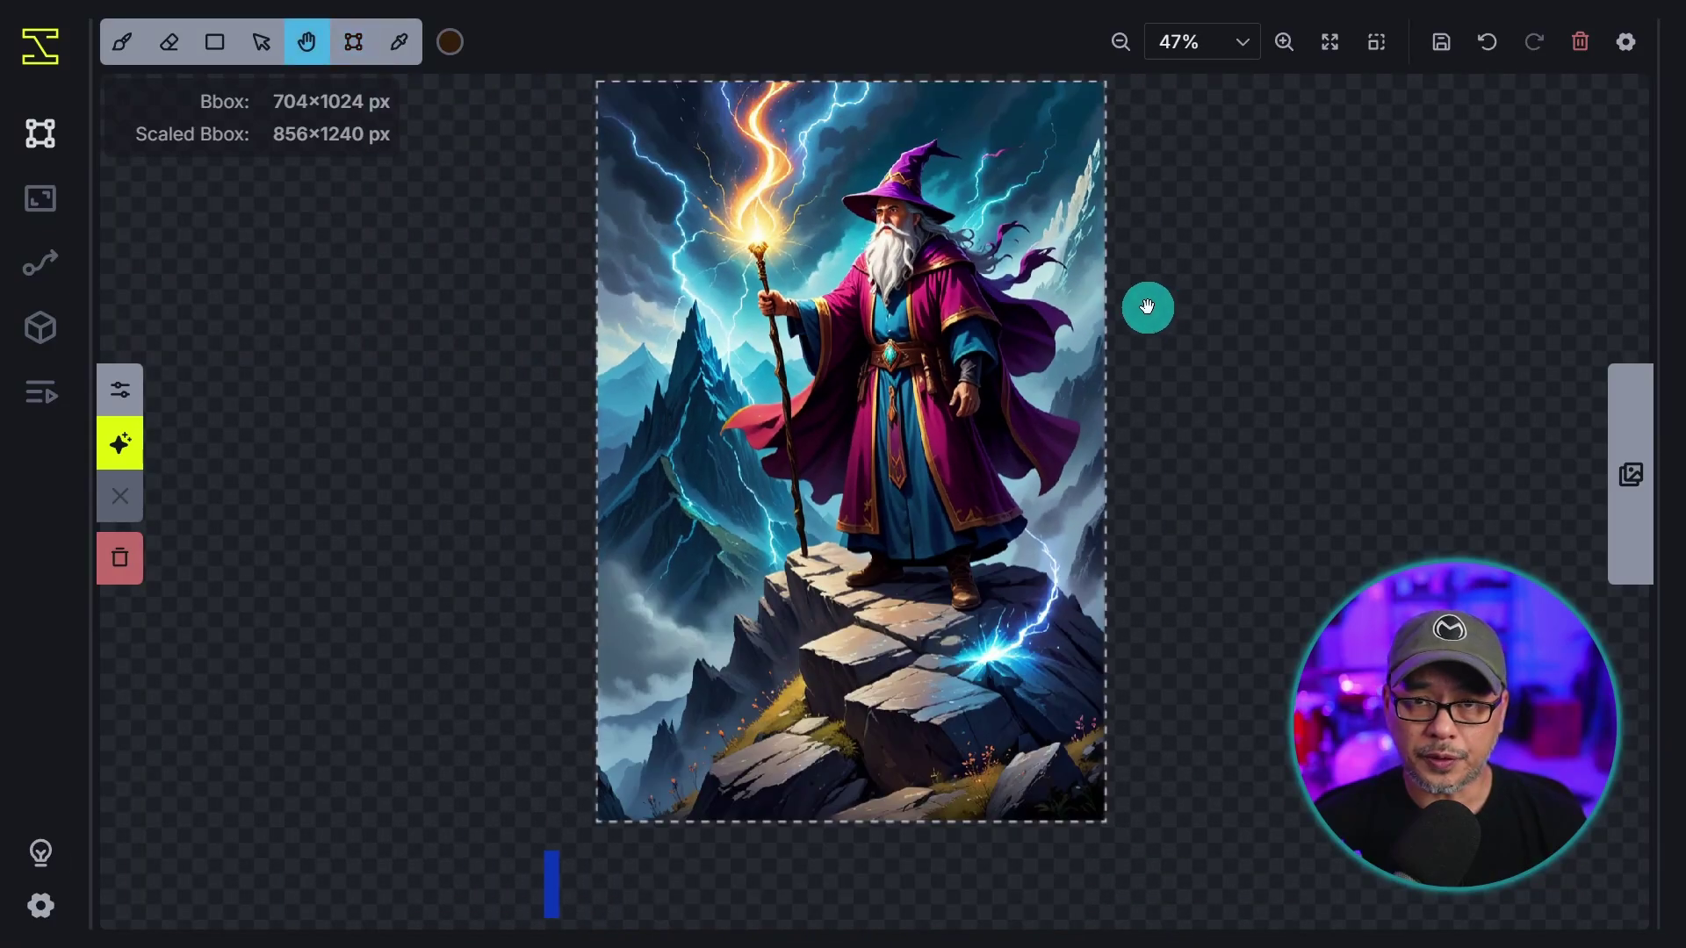
pyautogui.press('space')
pyautogui.moveTo(808, 349); pyautogui.dragTo(907, 384)
pyautogui.scroll(1, 342, 220)
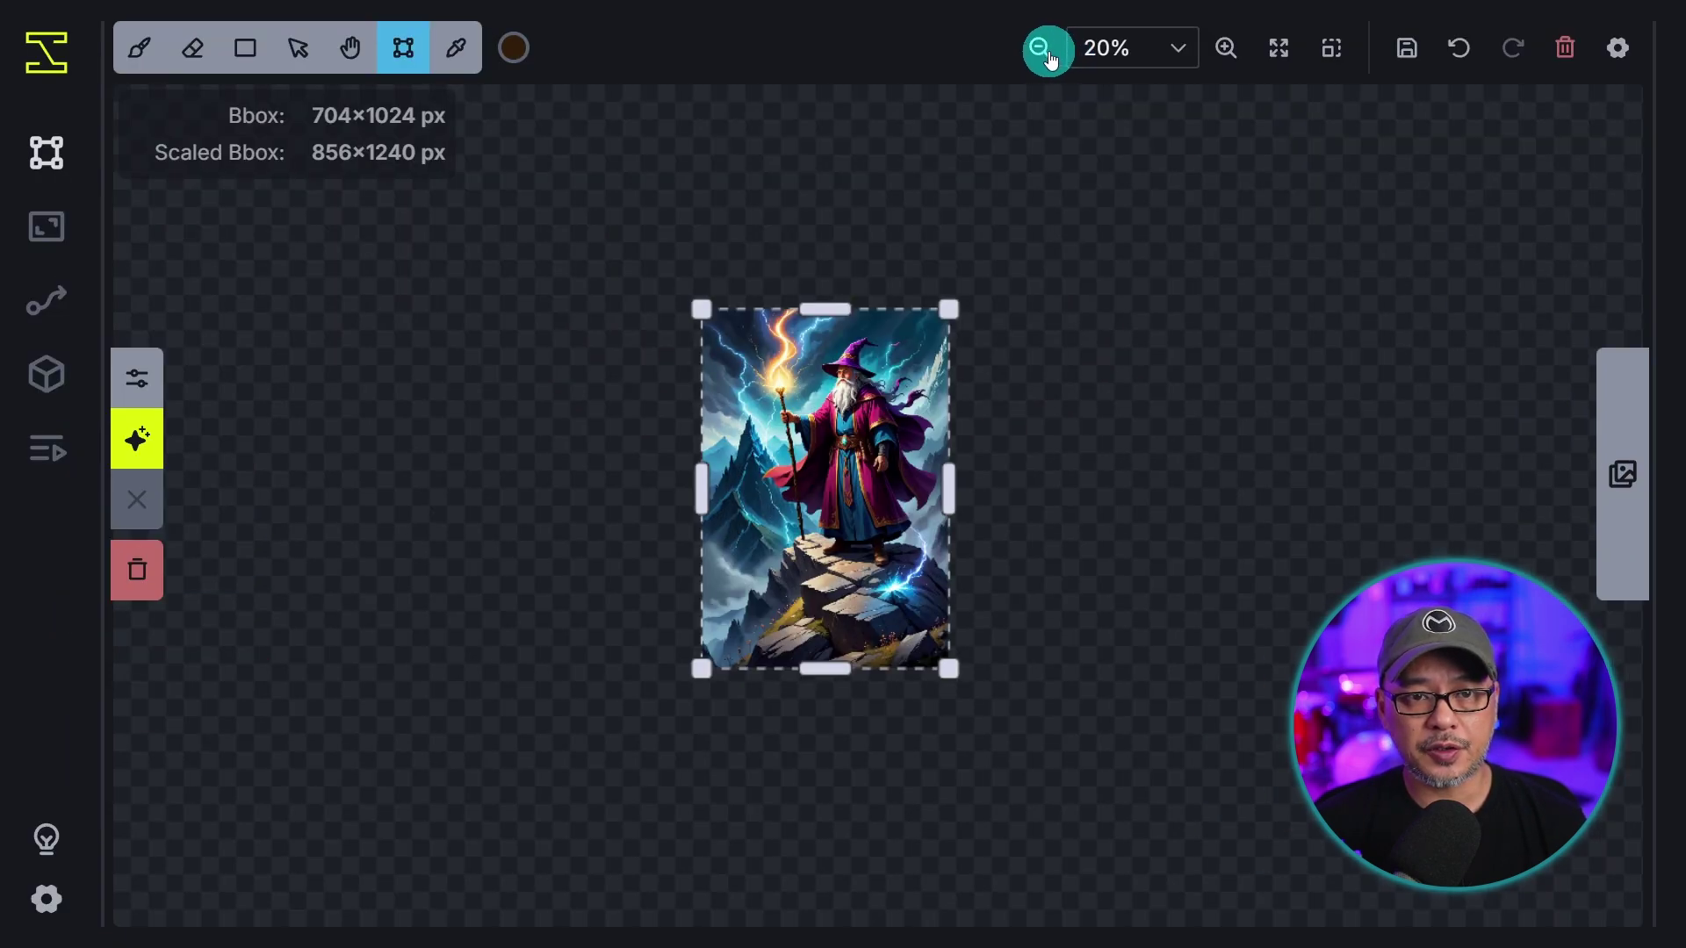
pyautogui.click(1043, 47)
pyautogui.click(1227, 47)
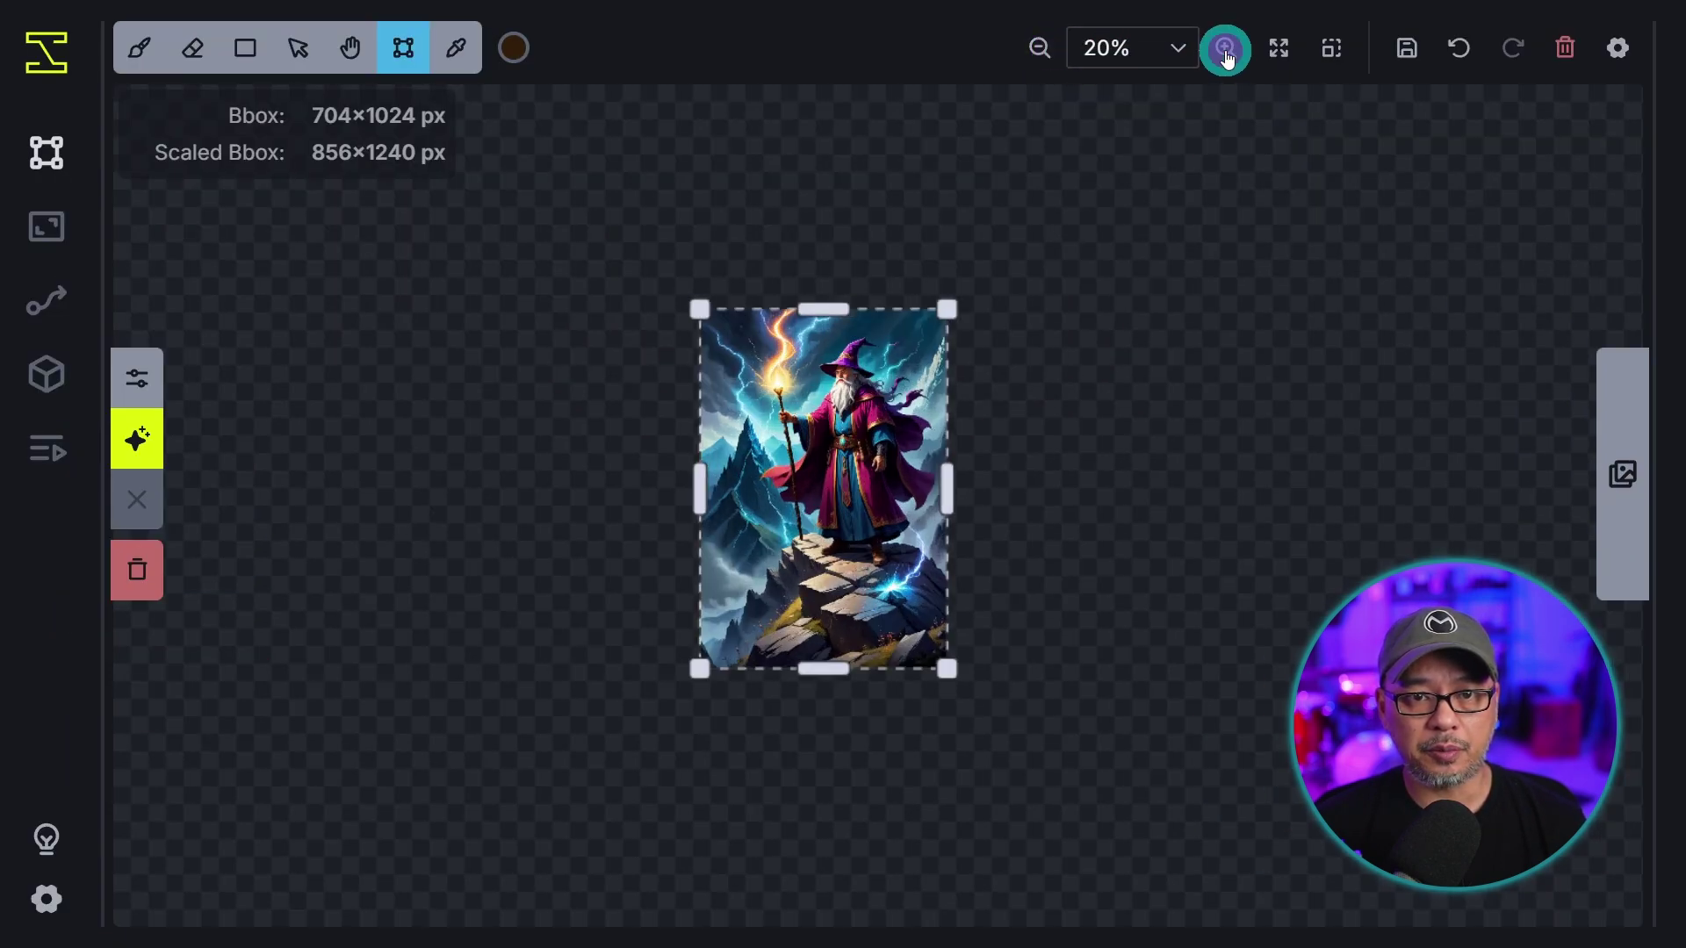
pyautogui.click(1226, 48)
pyautogui.click(1227, 47)
pyautogui.doubleClick(1114, 51)
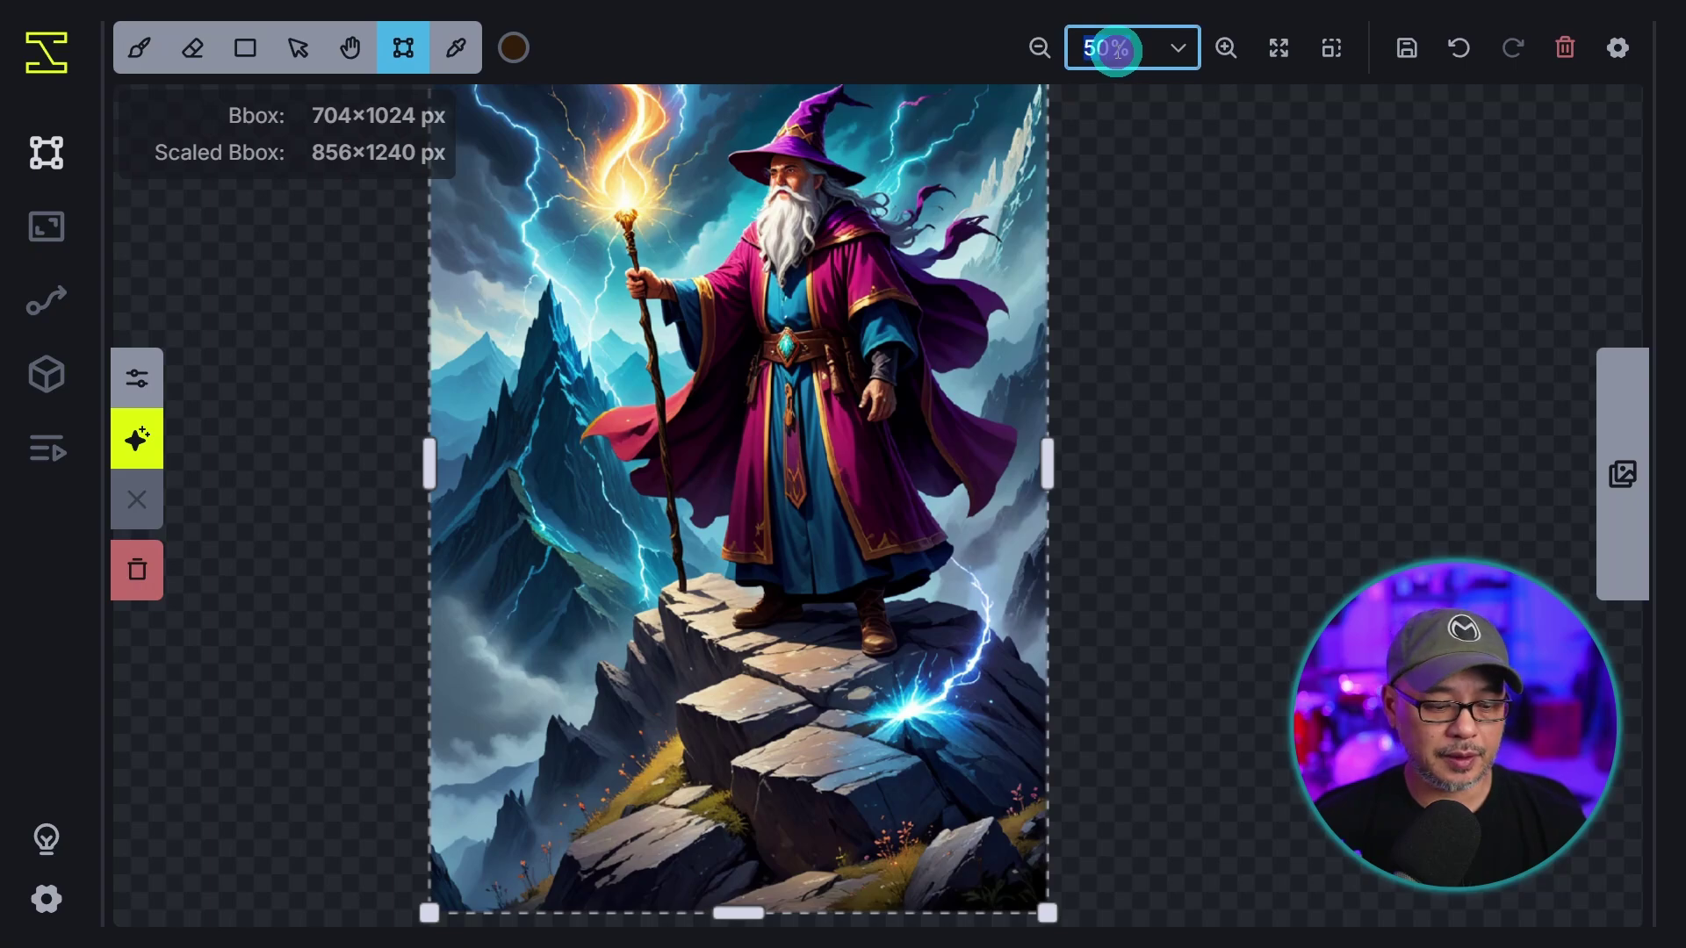
pyautogui.scroll(1, 1108, 49)
pyautogui.scroll(-1, 1108, 49)
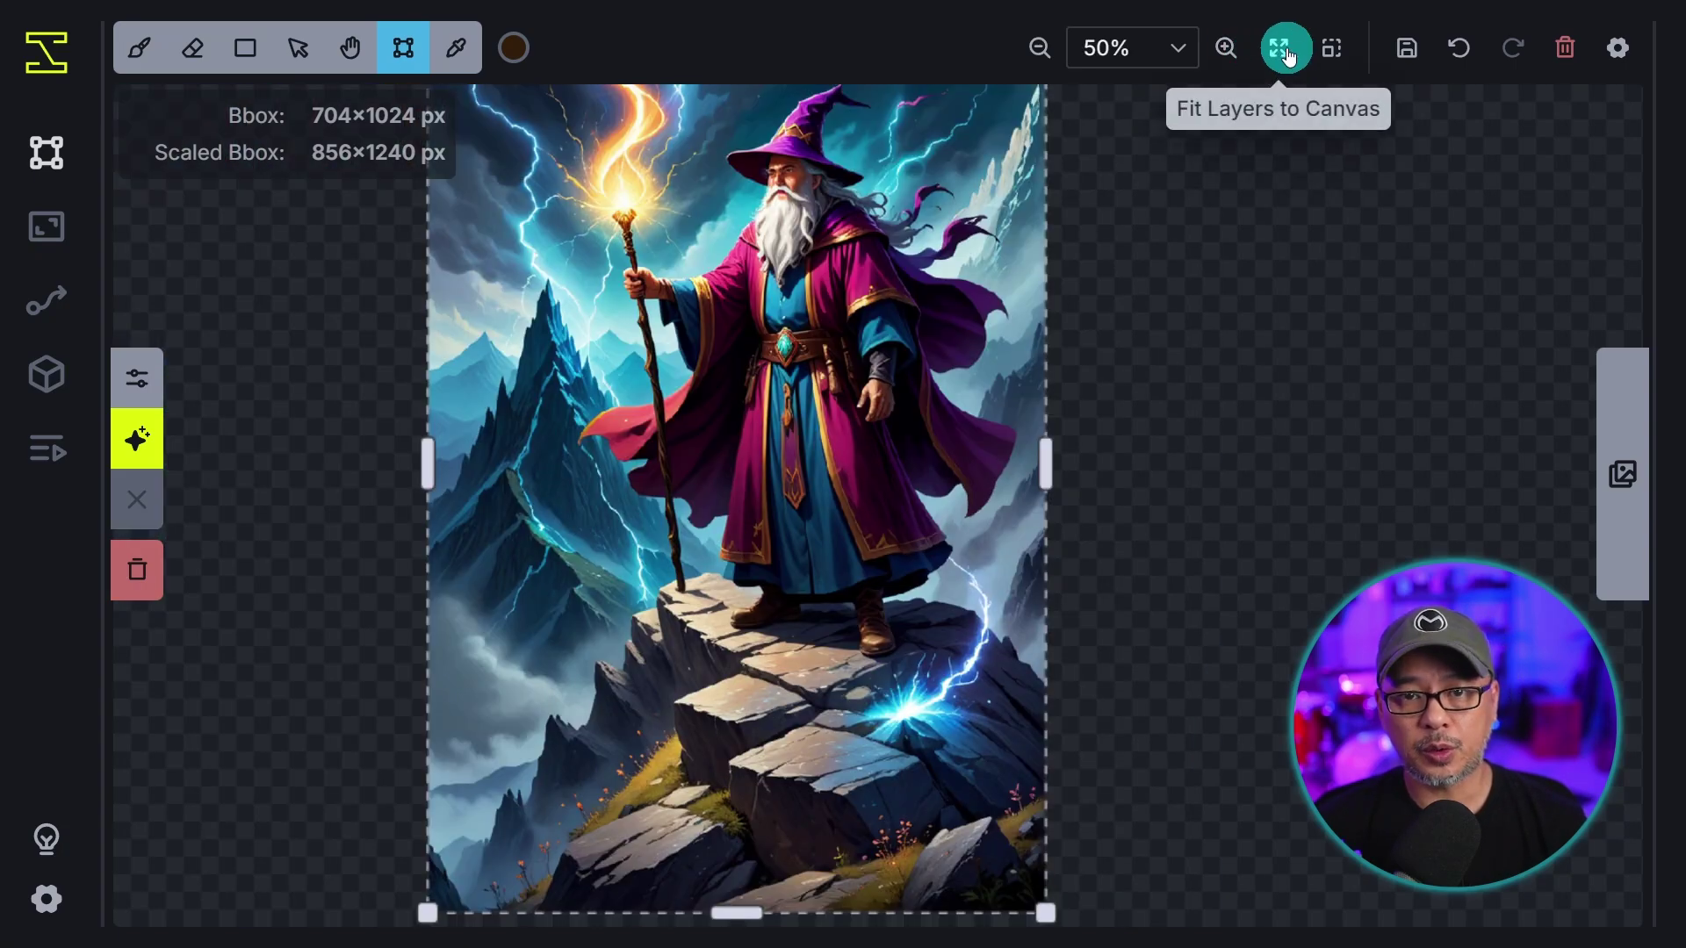
pyautogui.click(1287, 58)
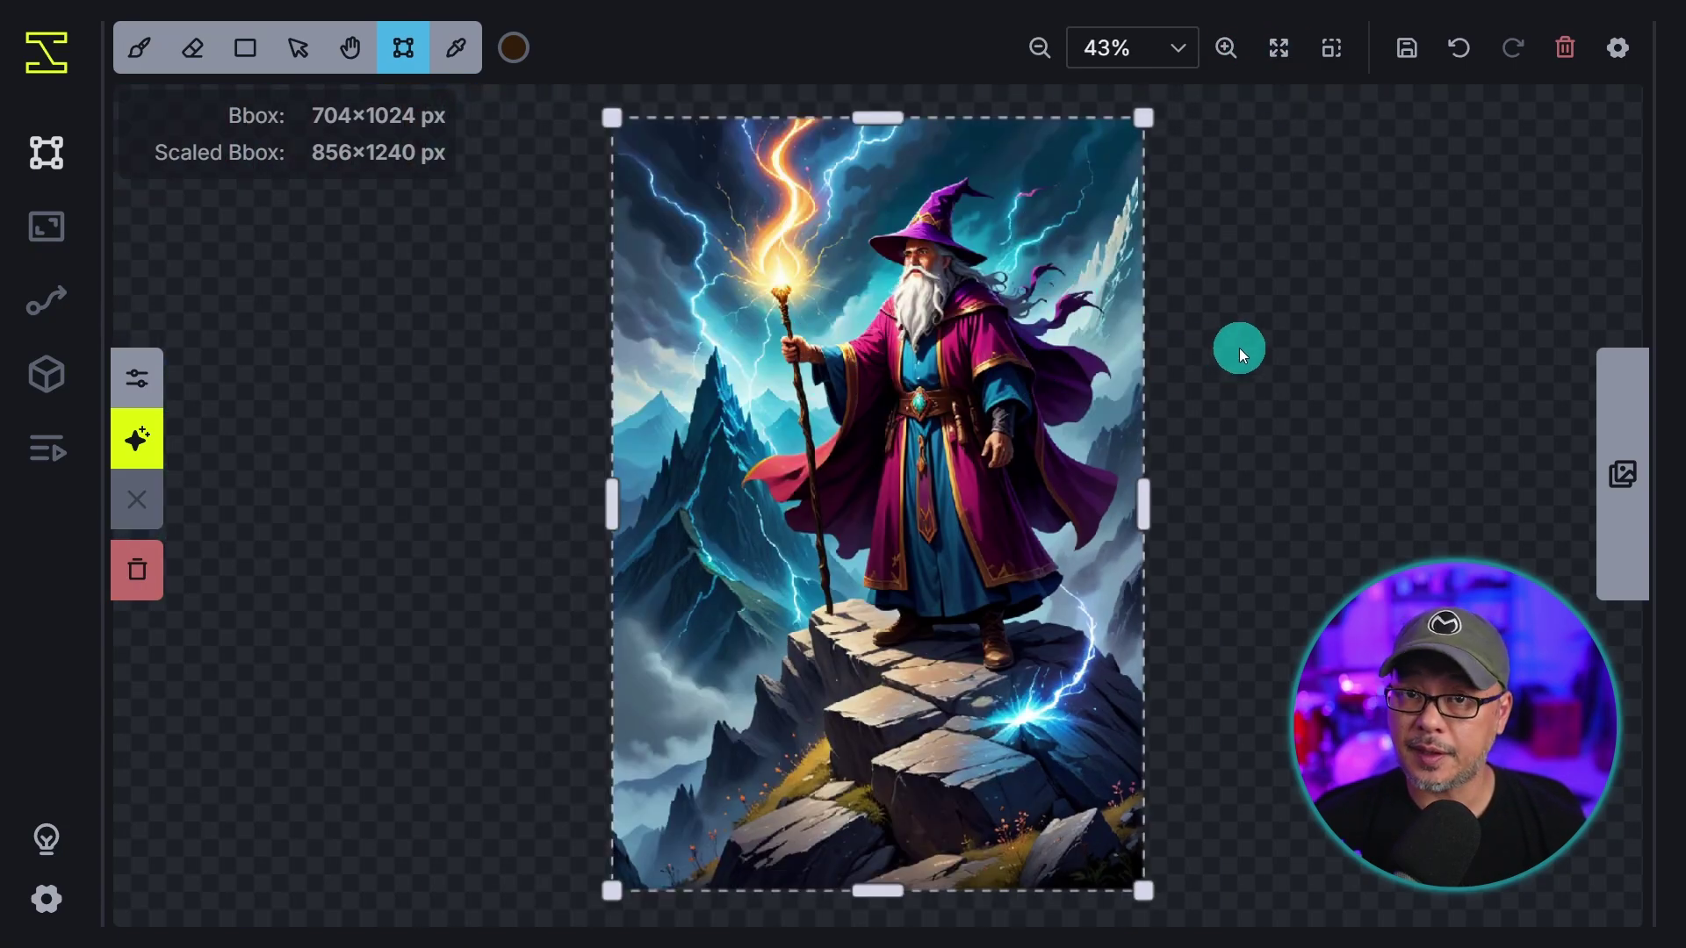
pyautogui.click(1332, 48)
pyautogui.moveTo(1142, 285); pyautogui.dragTo(1361, 290)
pyautogui.moveTo(995, 458); pyautogui.dragTo(999, 540)
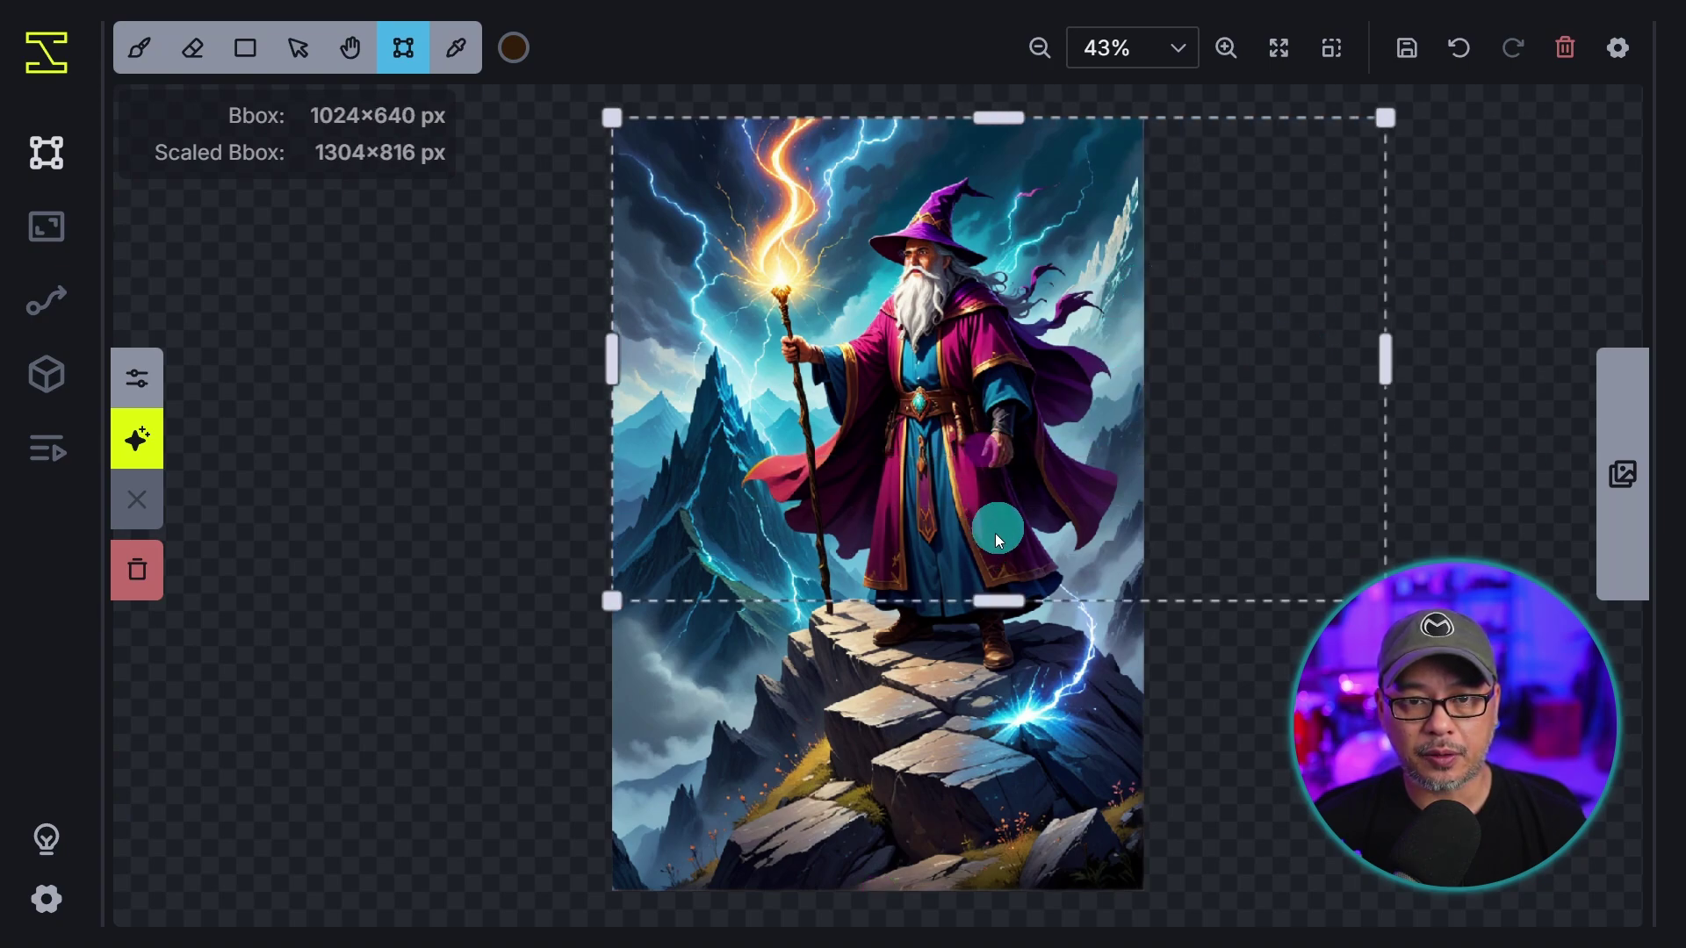
pyautogui.click(1332, 48)
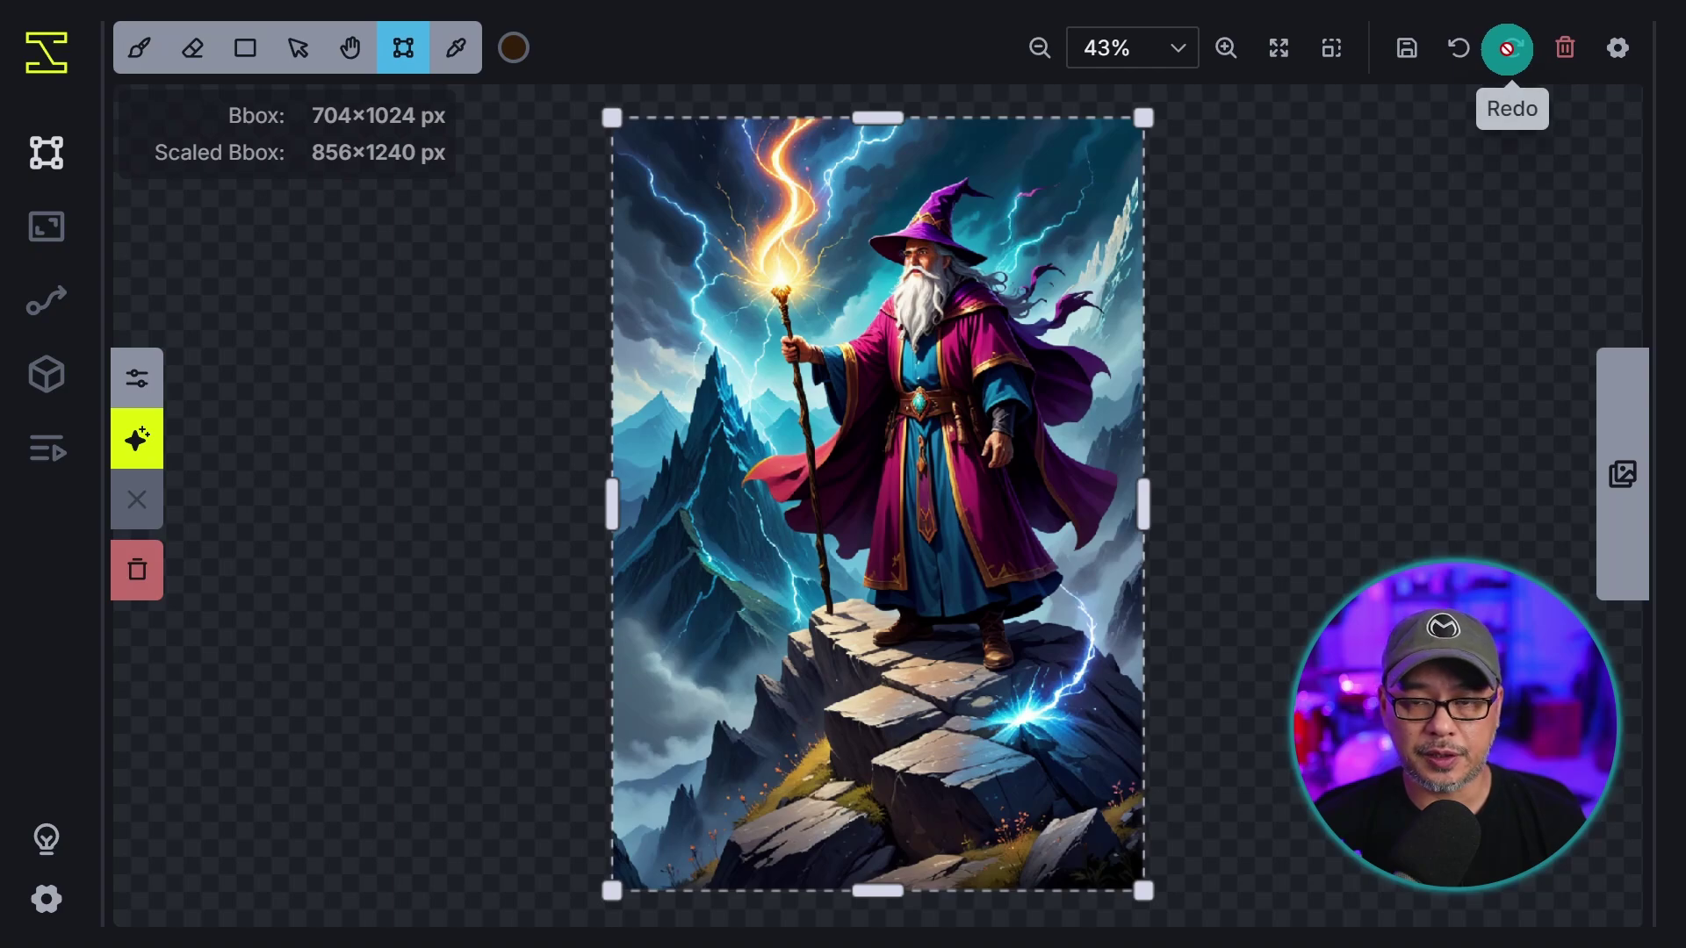
pyautogui.click(1614, 48)
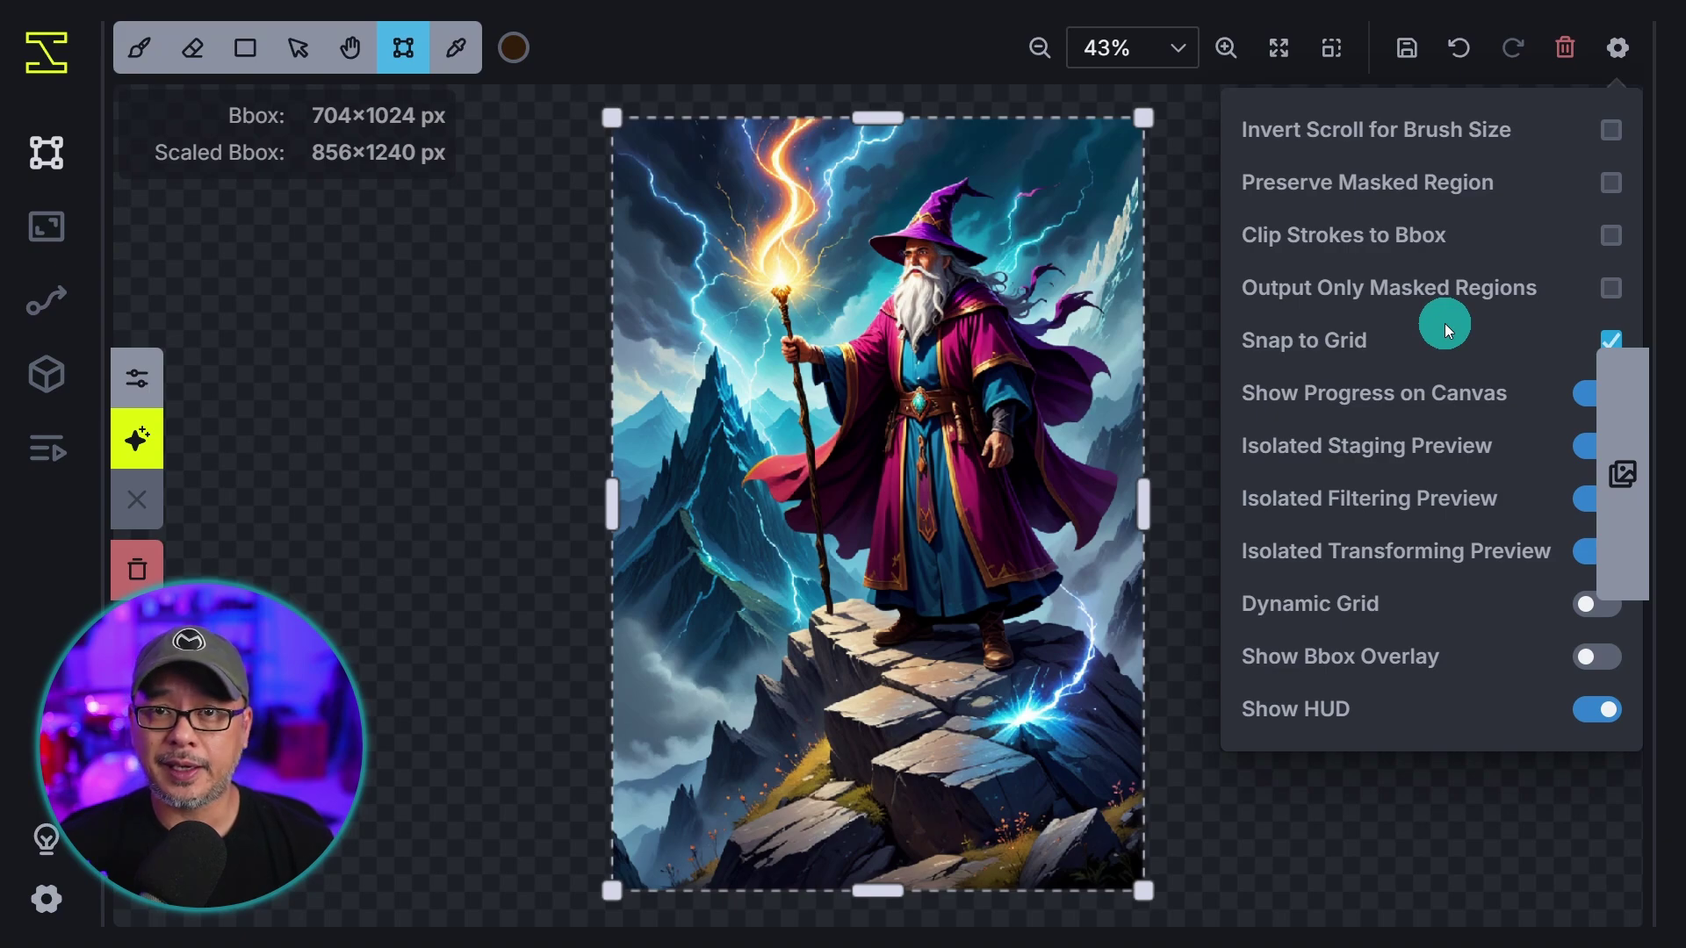
pyautogui.press('Escape')
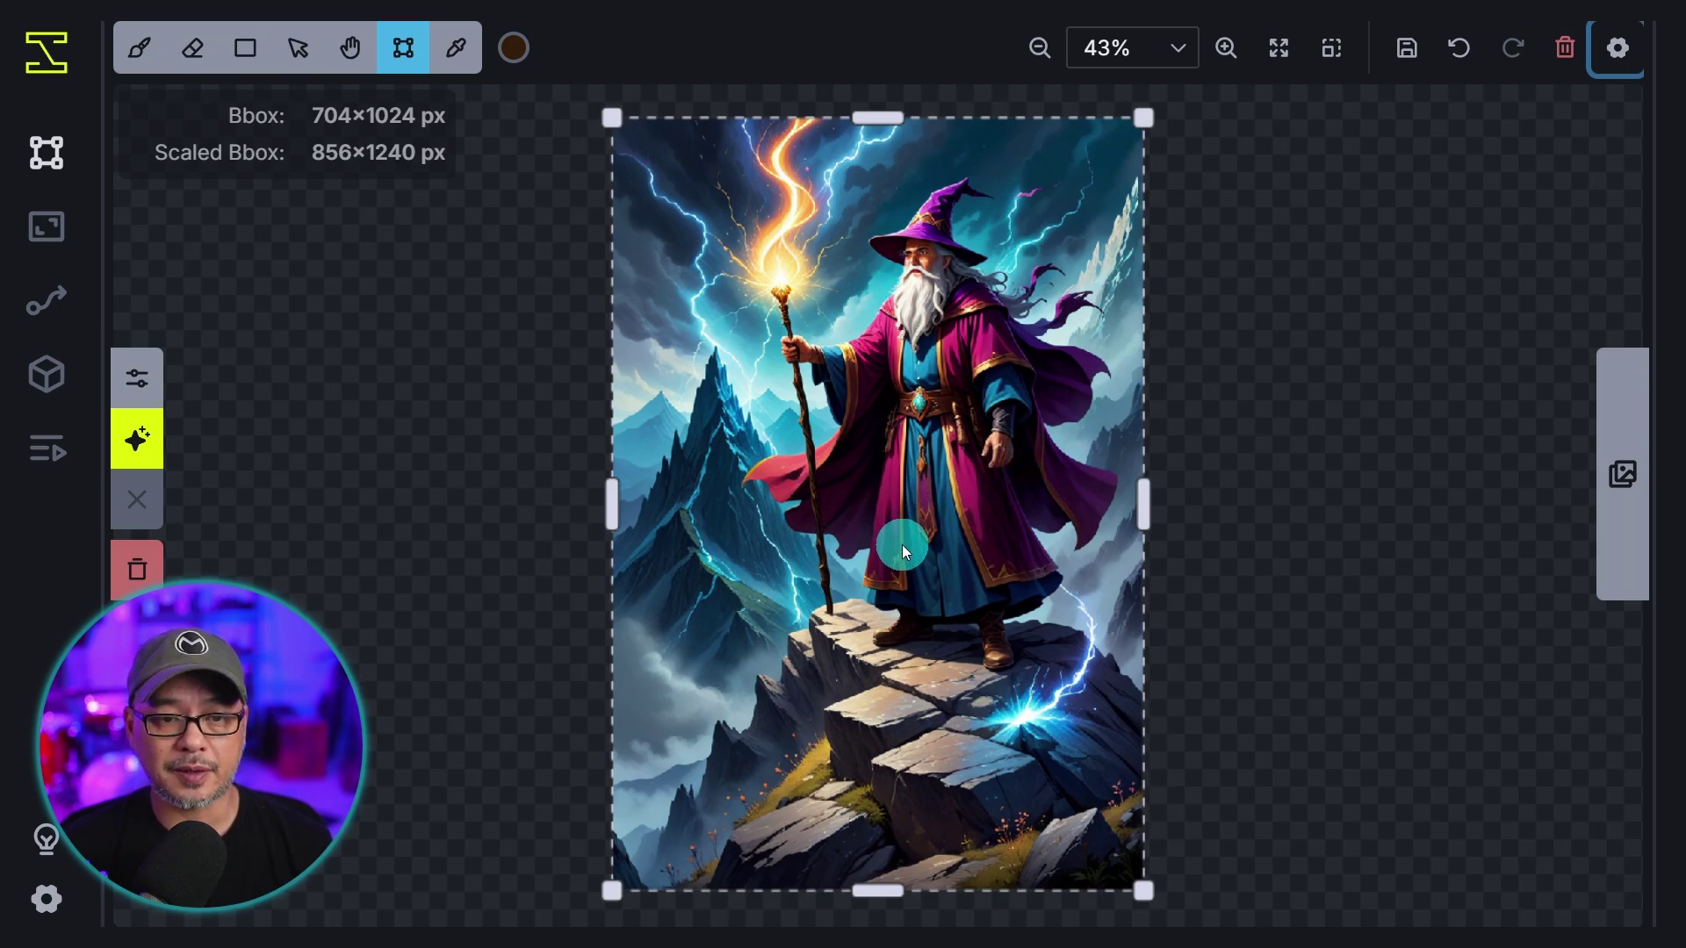
# Move the bbox past the image's right edge, check the prompt, and generate four outpainted variants
pyautogui.moveTo(902, 544); pyautogui.dragTo(1062, 508)
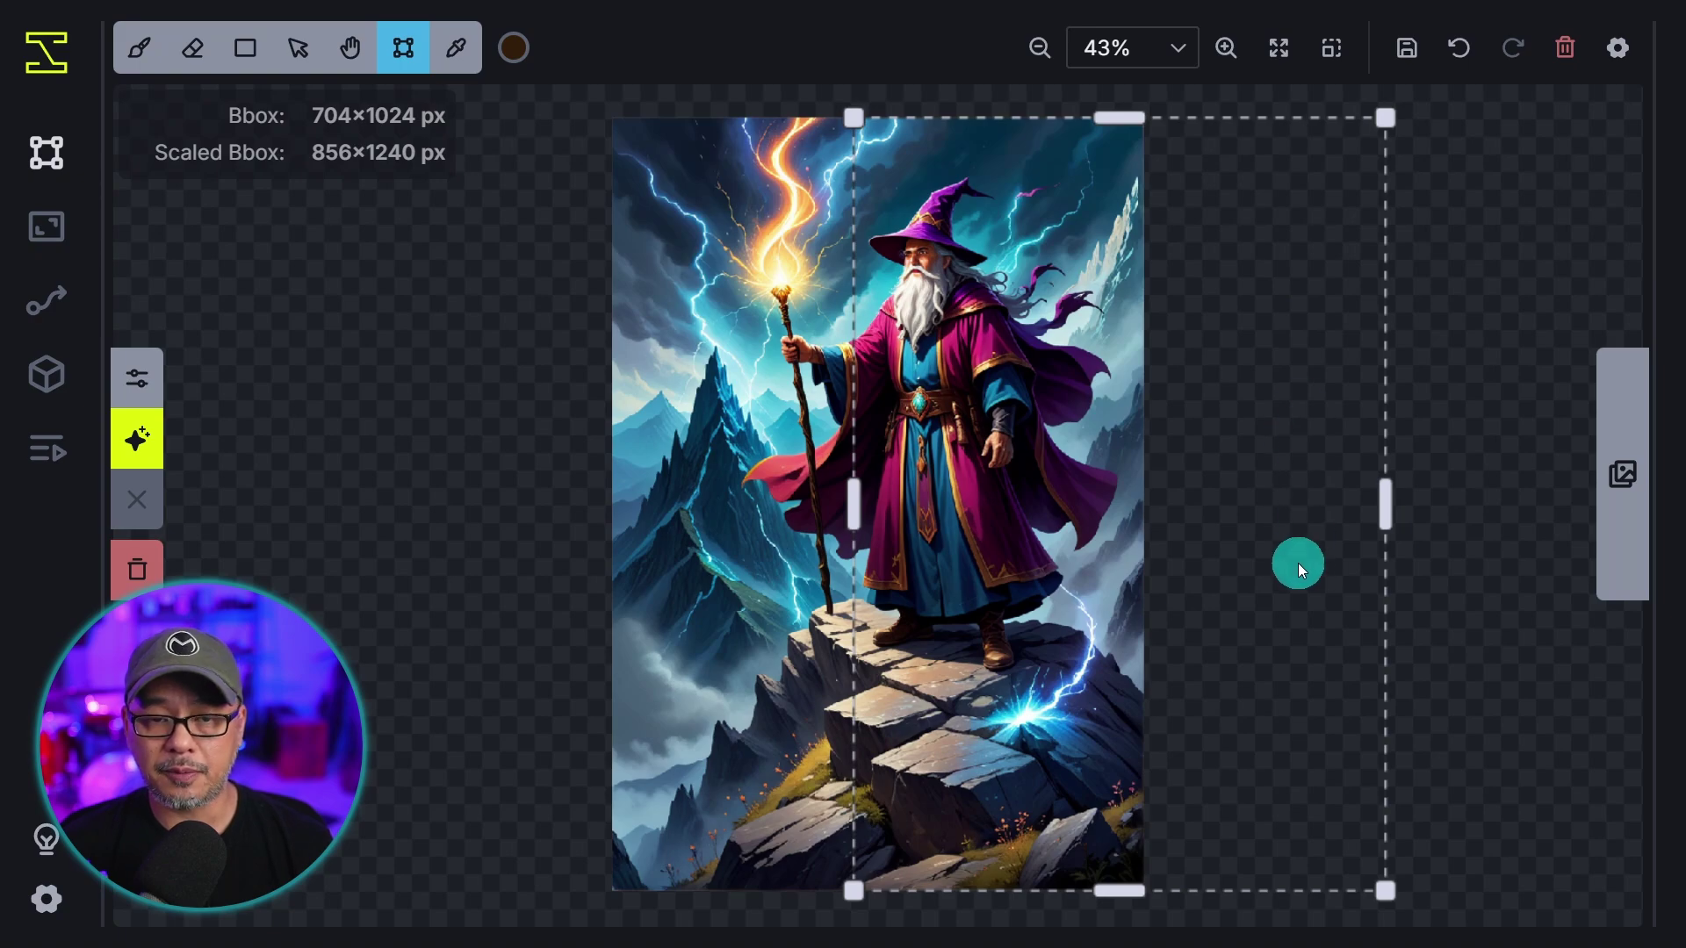
pyautogui.press('t')
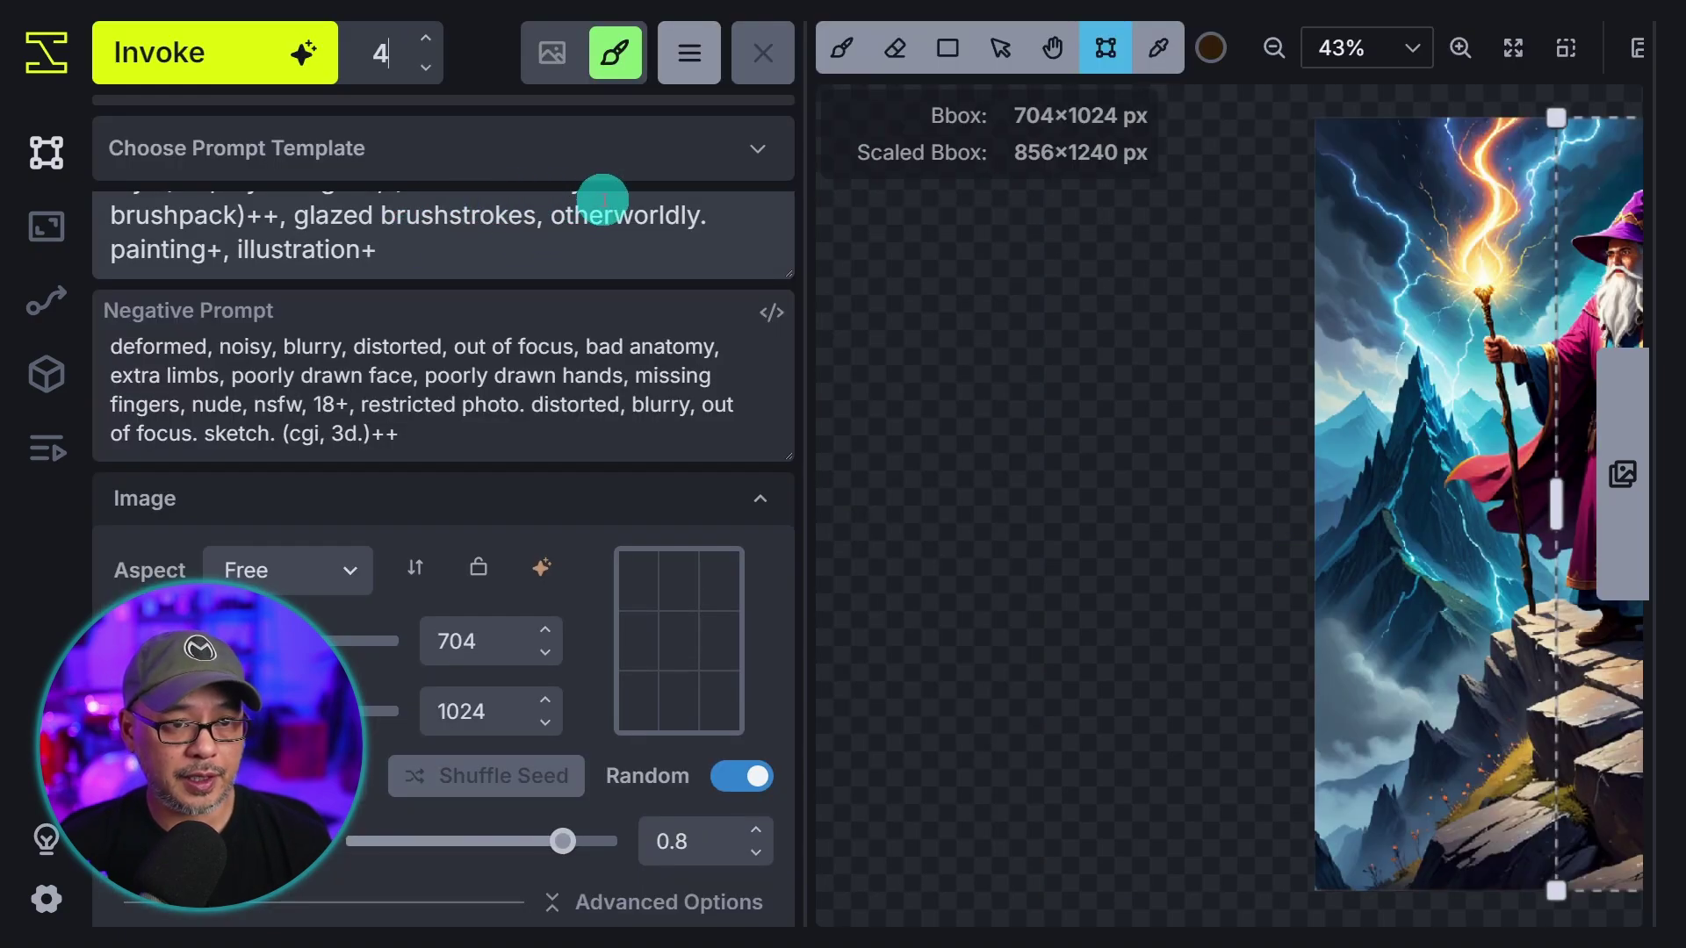
pyautogui.scroll(3, 557, 234)
pyautogui.doubleClick(806, 248)
pyautogui.hotkey('ctrl', 'Return')
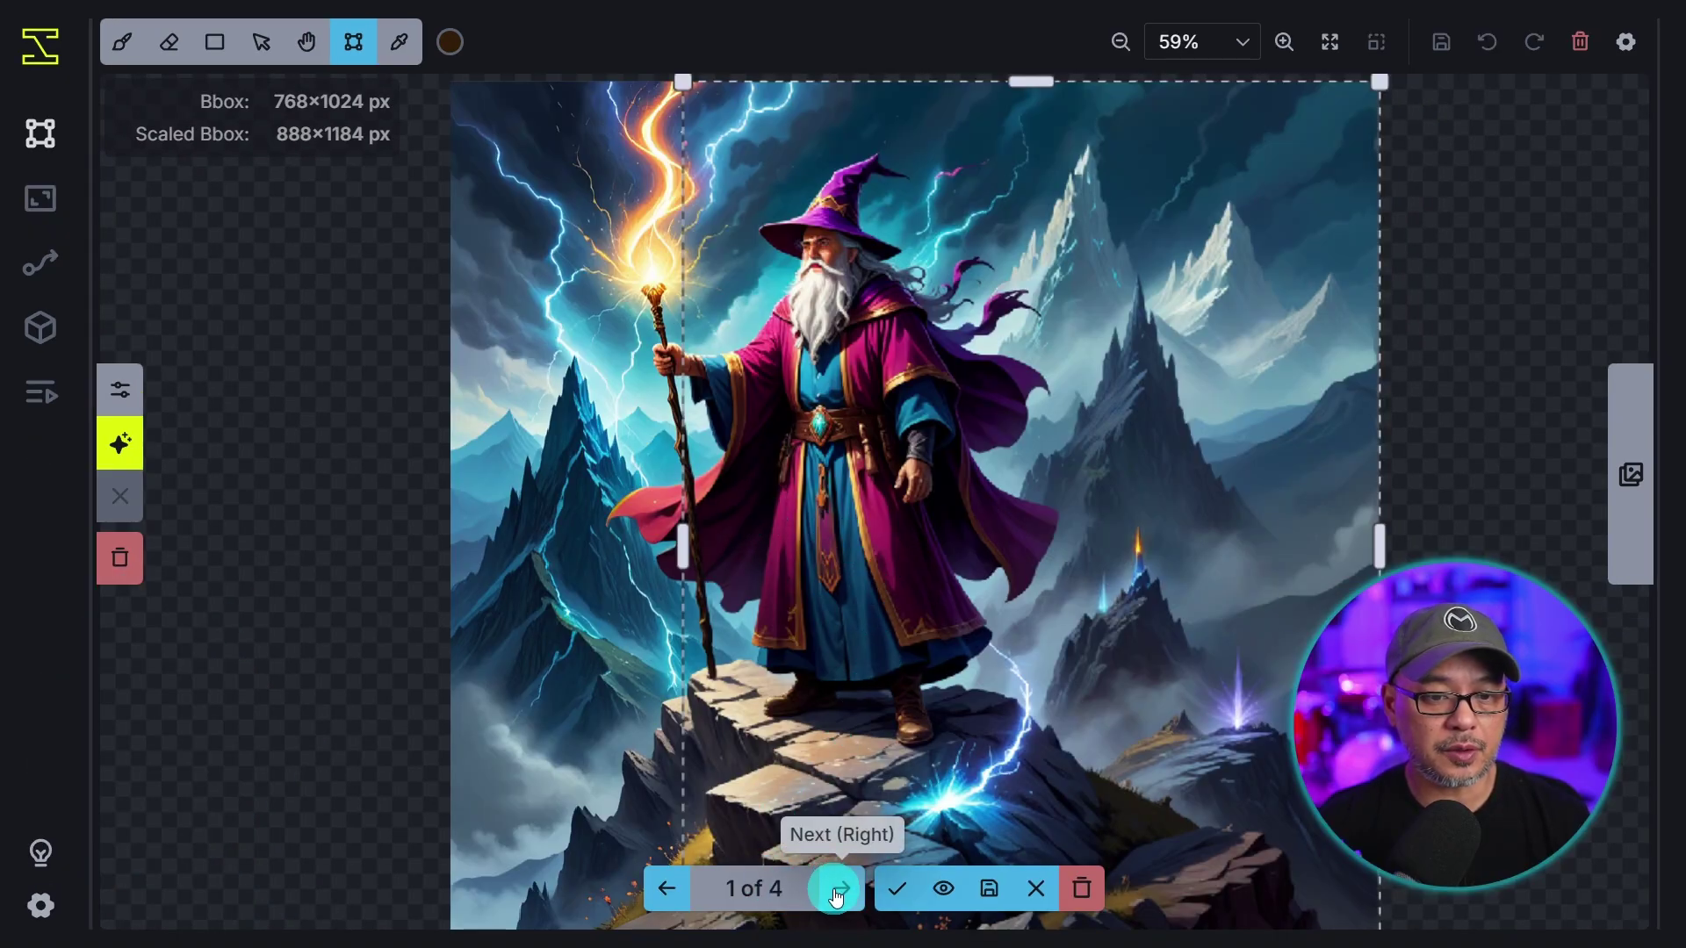
# Browse the four outpainted variants and accept the second one with lightning over the right peaks
pyautogui.click(836, 891)
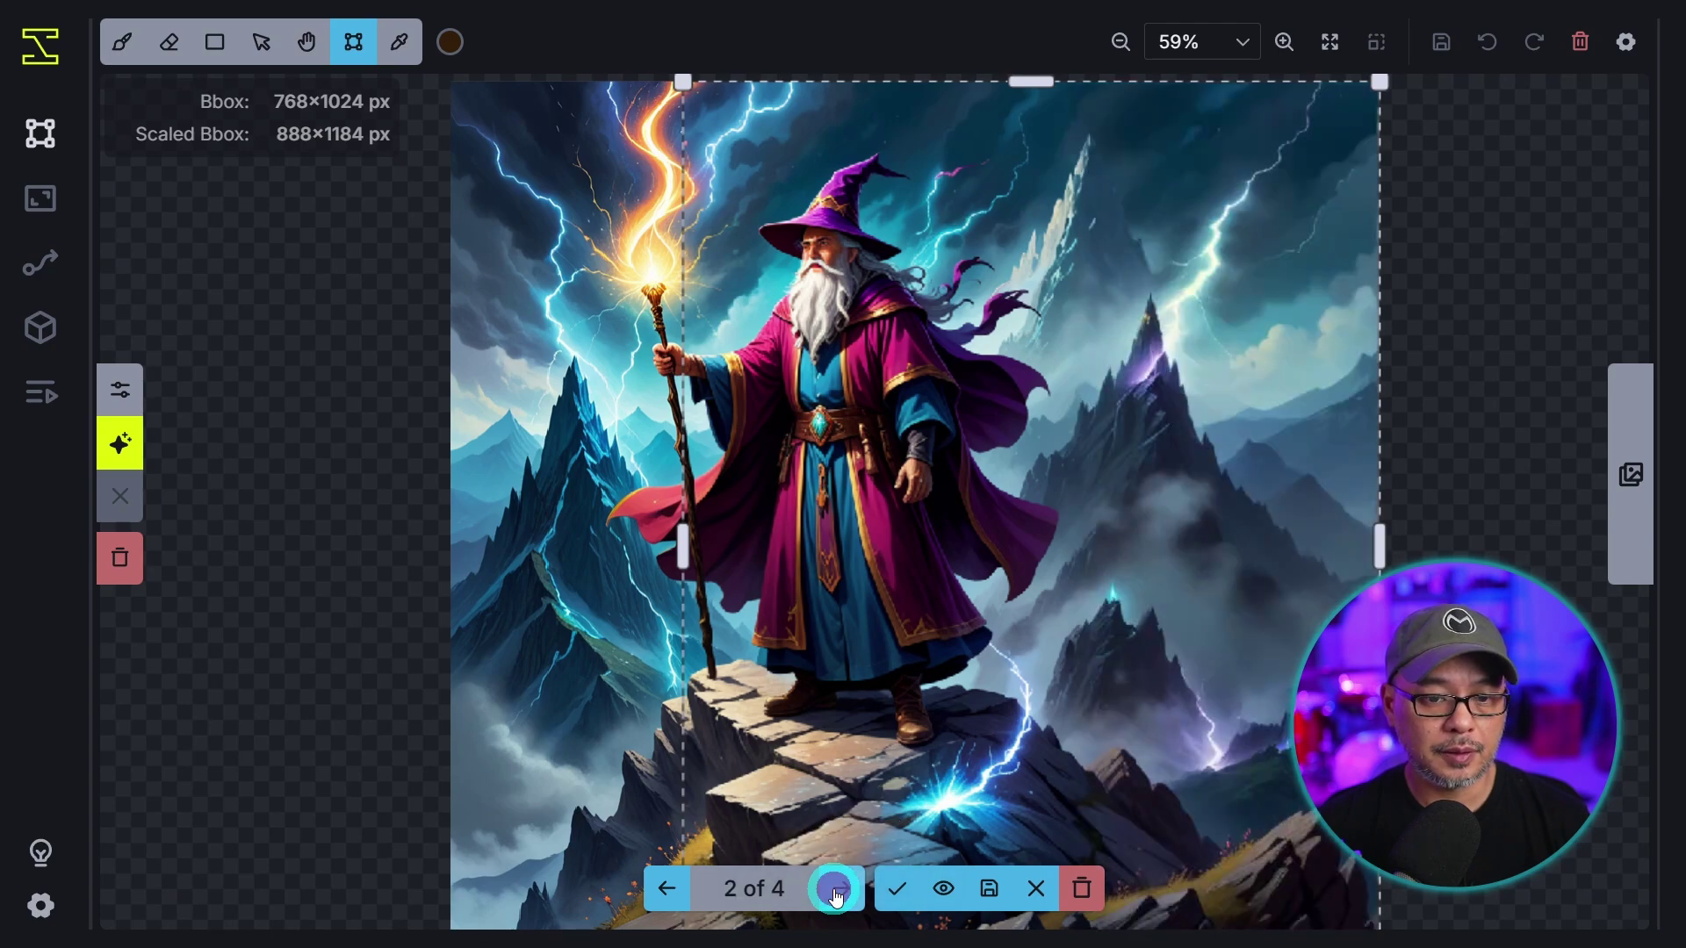
pyautogui.click(836, 890)
pyautogui.click(836, 890)
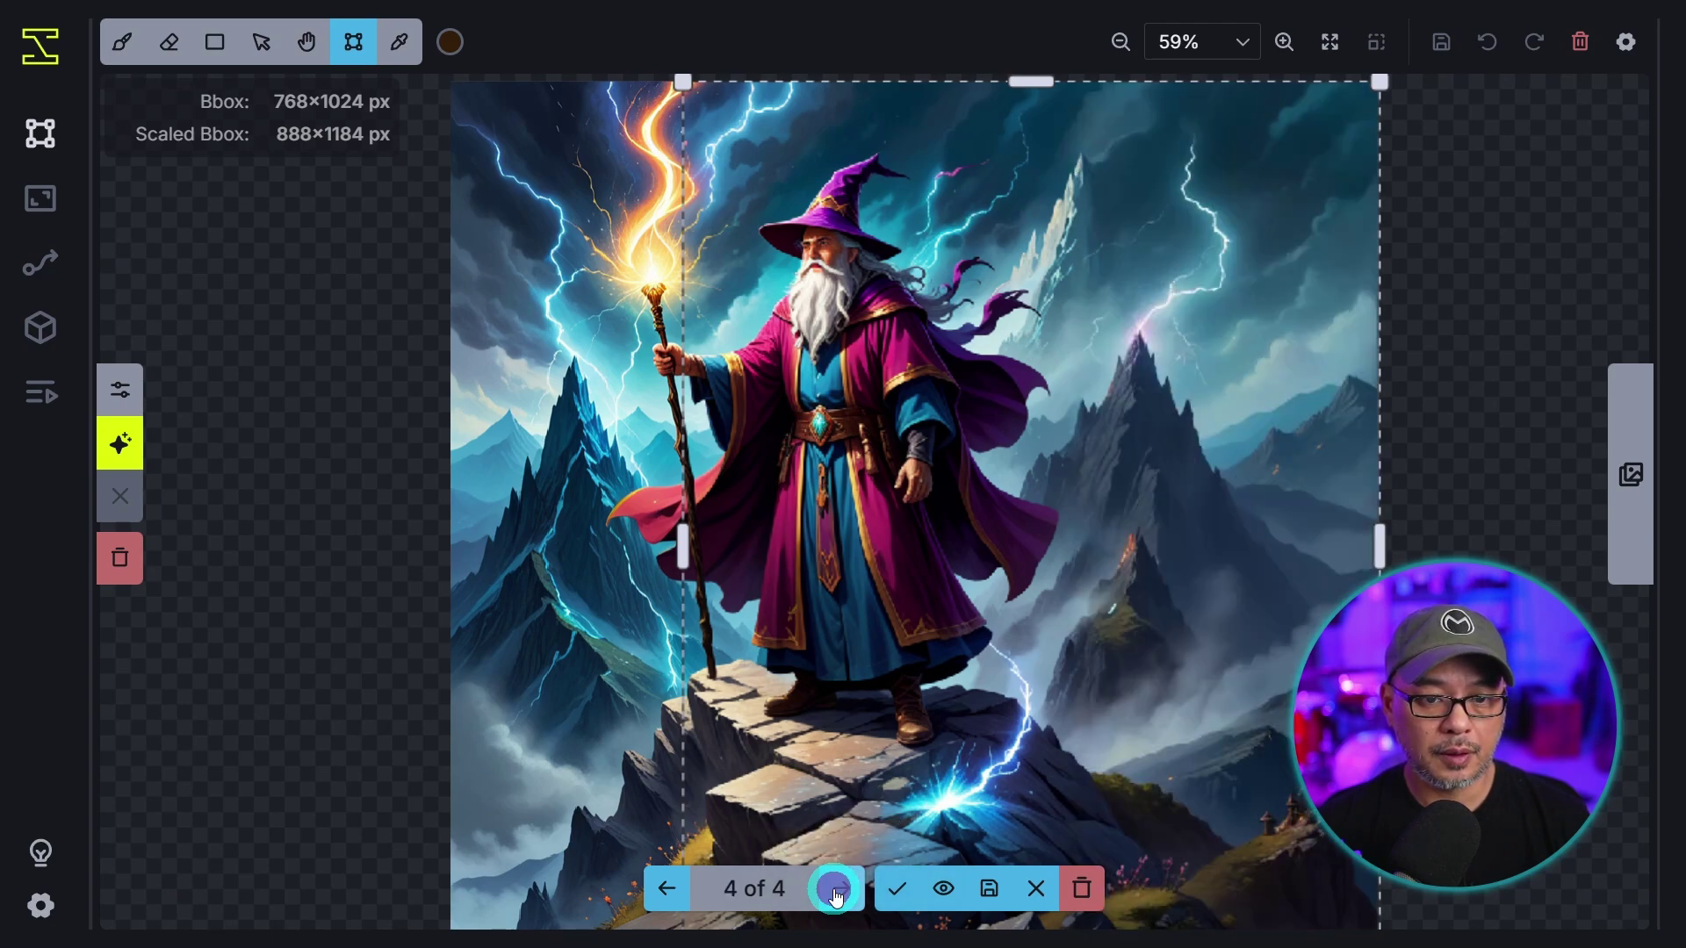
pyautogui.click(662, 893)
pyautogui.click(661, 892)
pyautogui.click(661, 893)
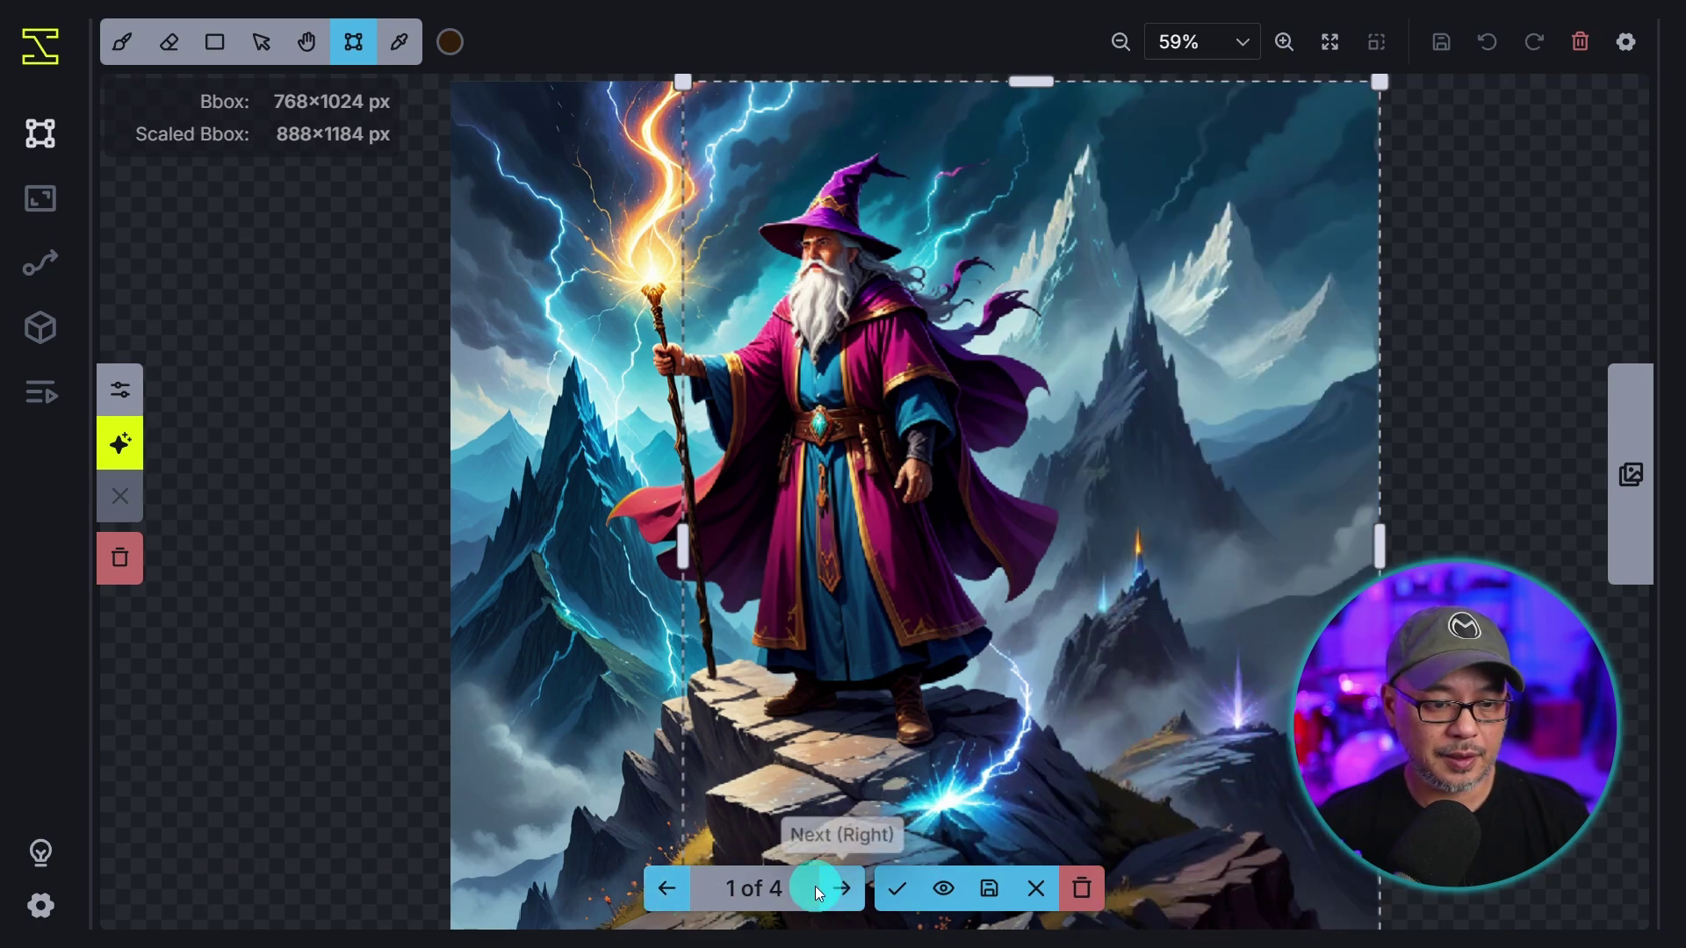
pyautogui.click(845, 890)
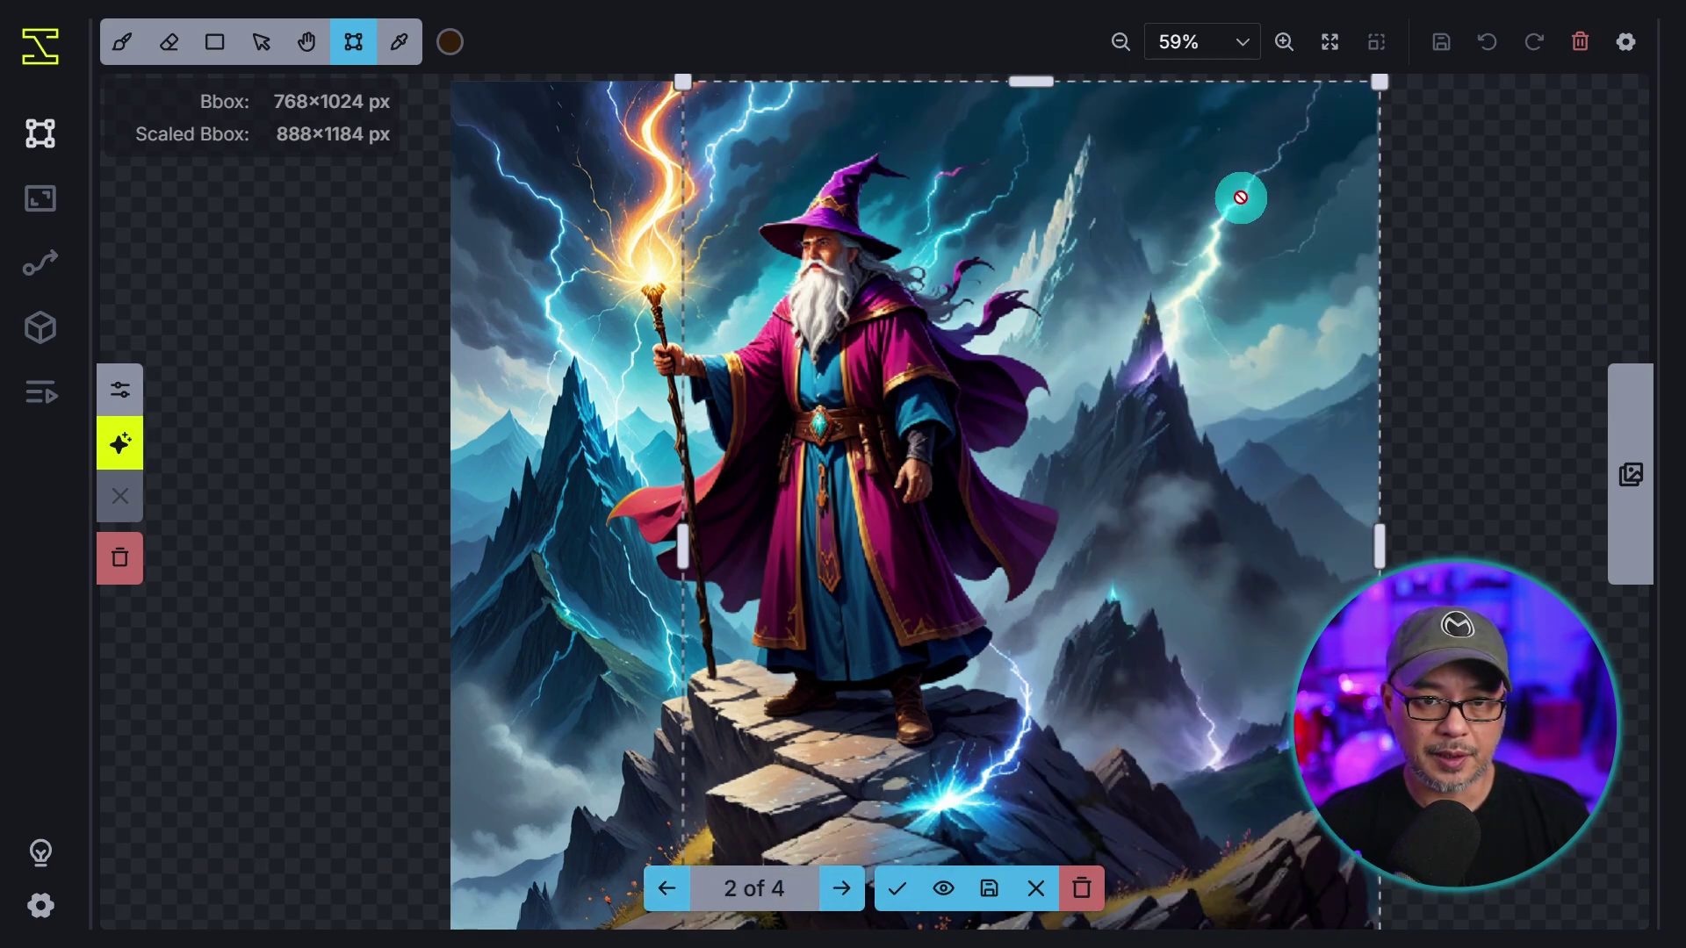
pyautogui.click(895, 894)
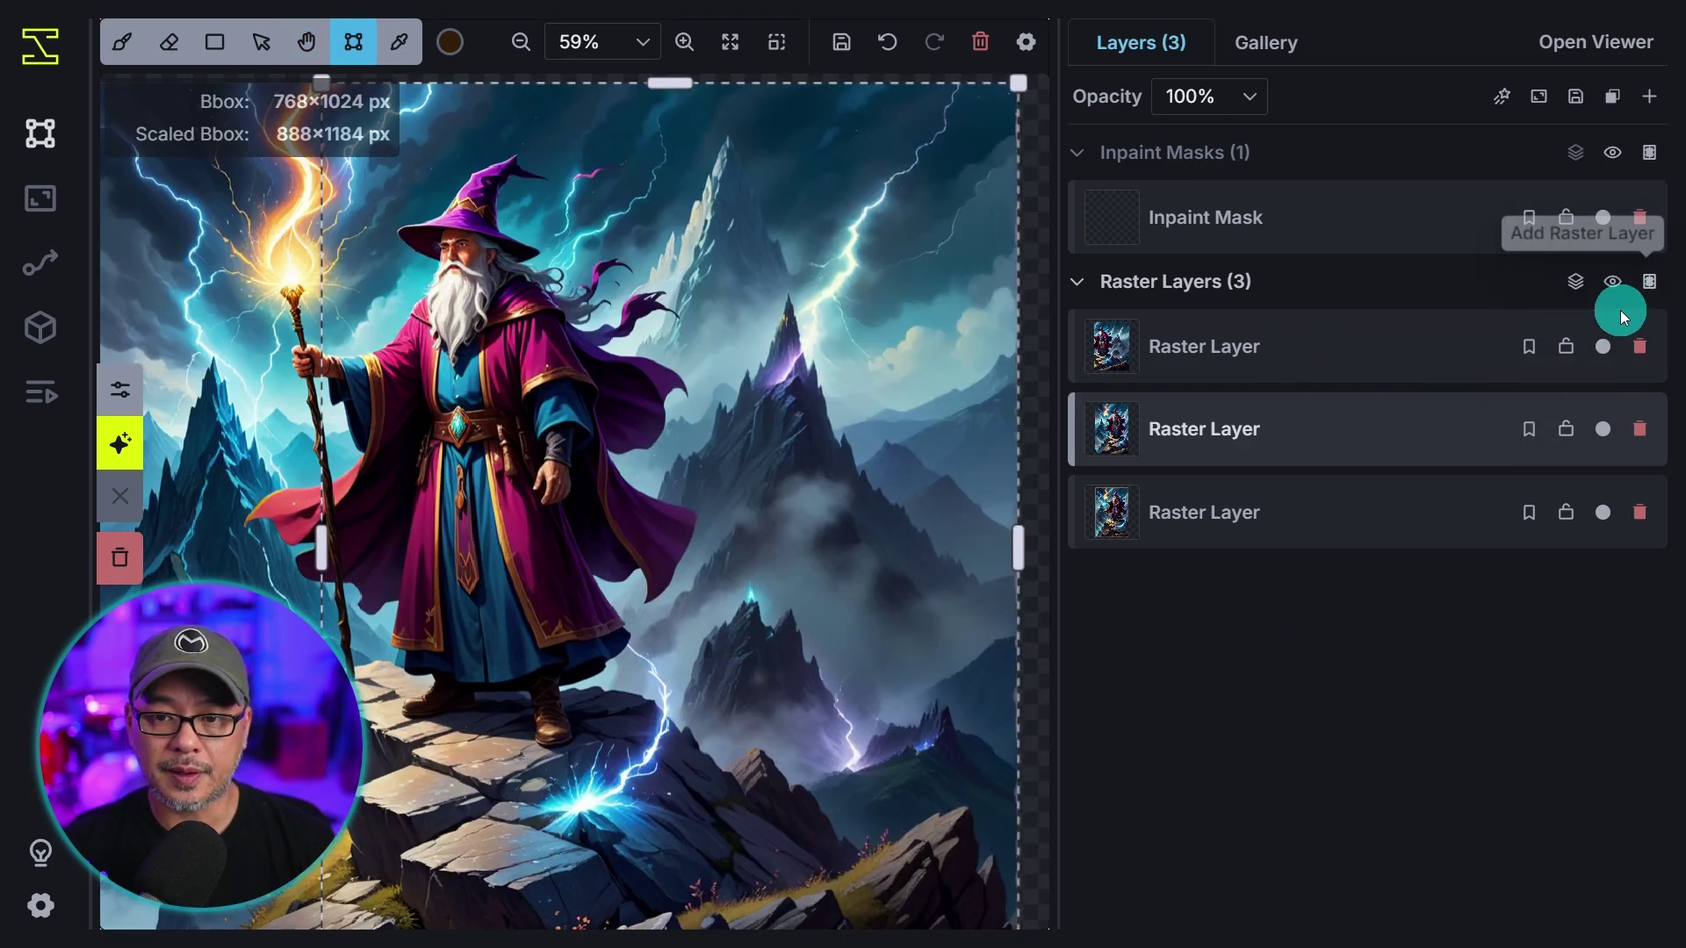
# Toggle the new third raster layer's visibility to compare it, leaving it visible
pyautogui.click(1603, 348)
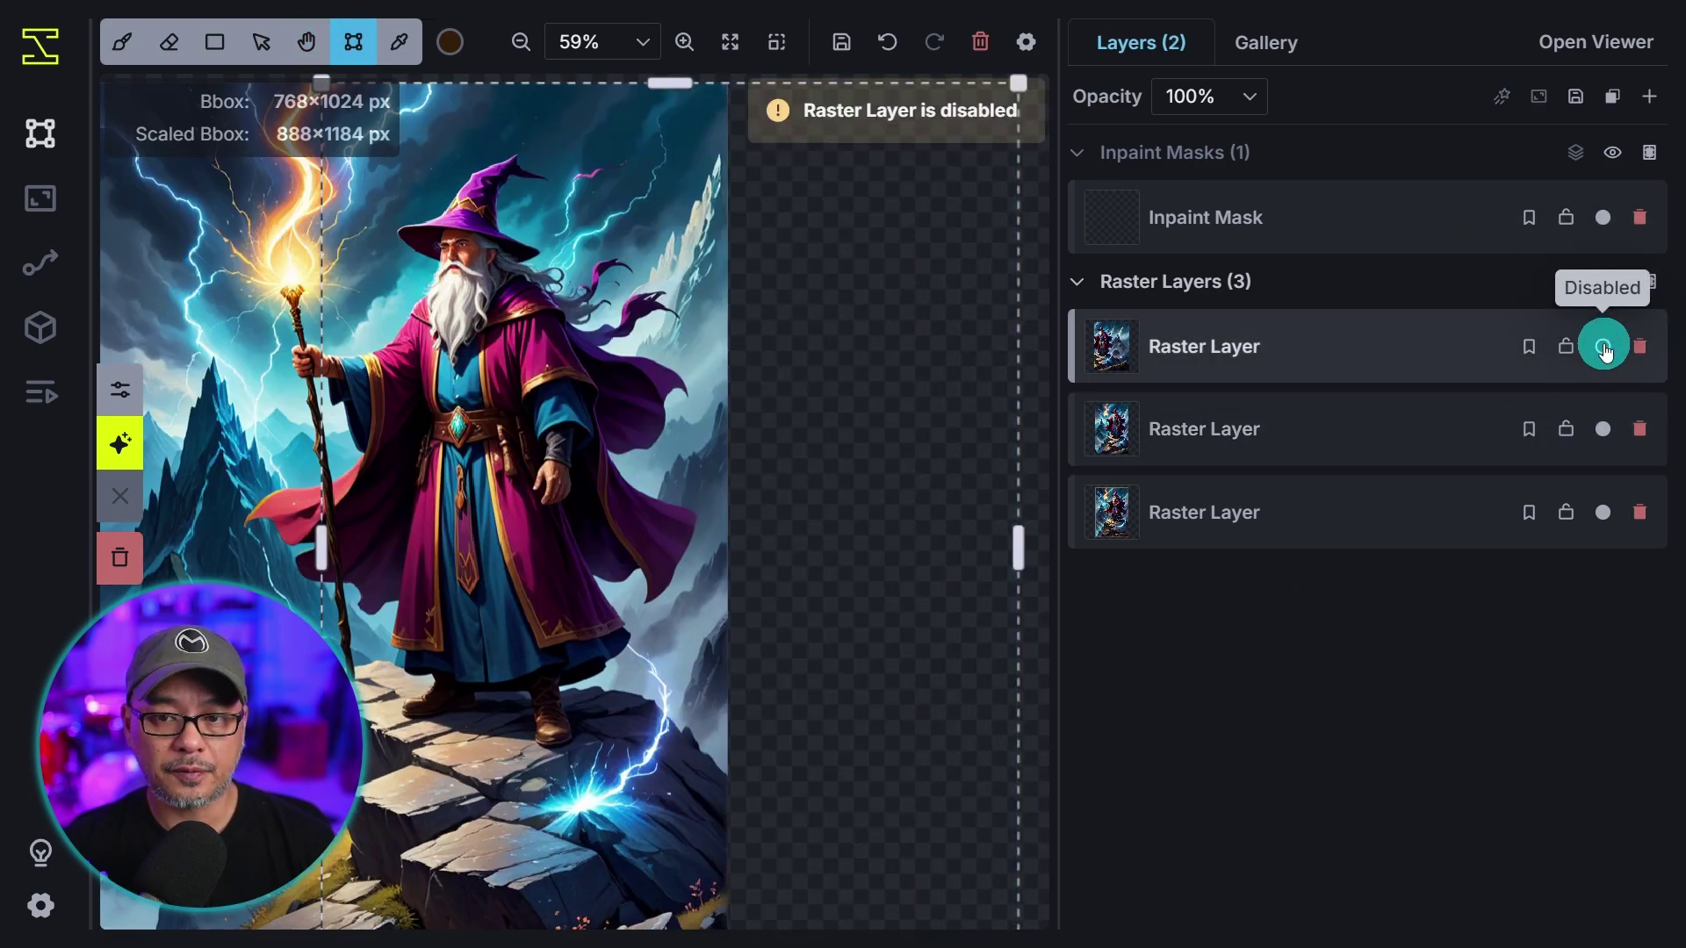
pyautogui.click(1605, 348)
pyautogui.click(1604, 347)
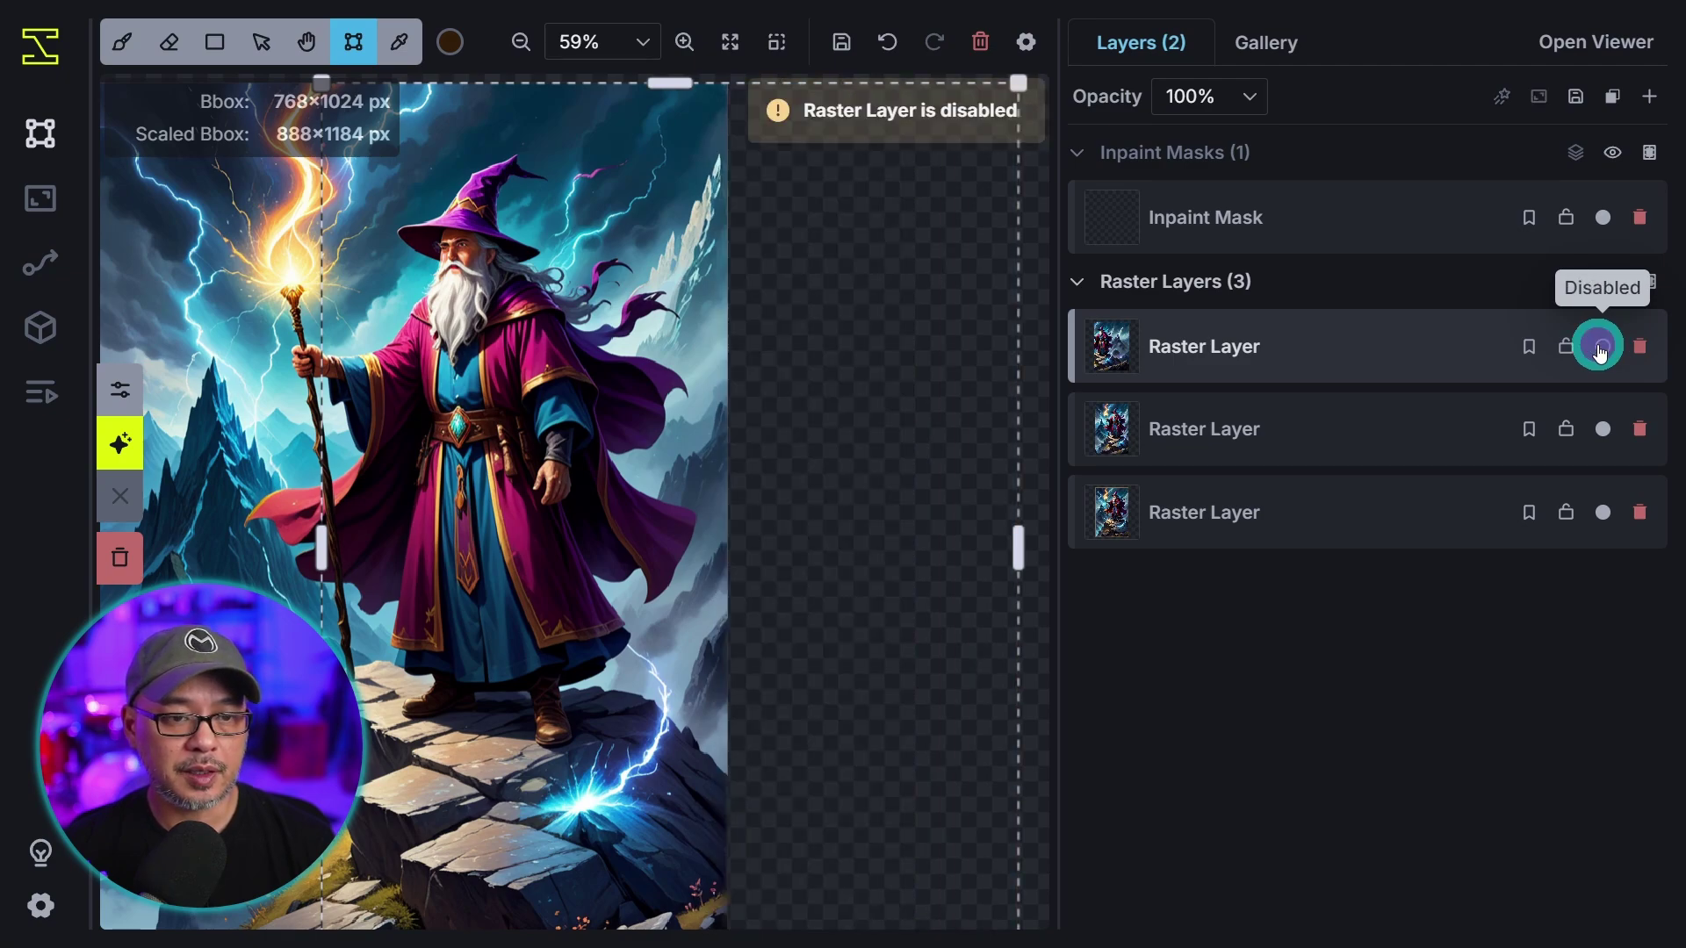
pyautogui.click(1604, 348)
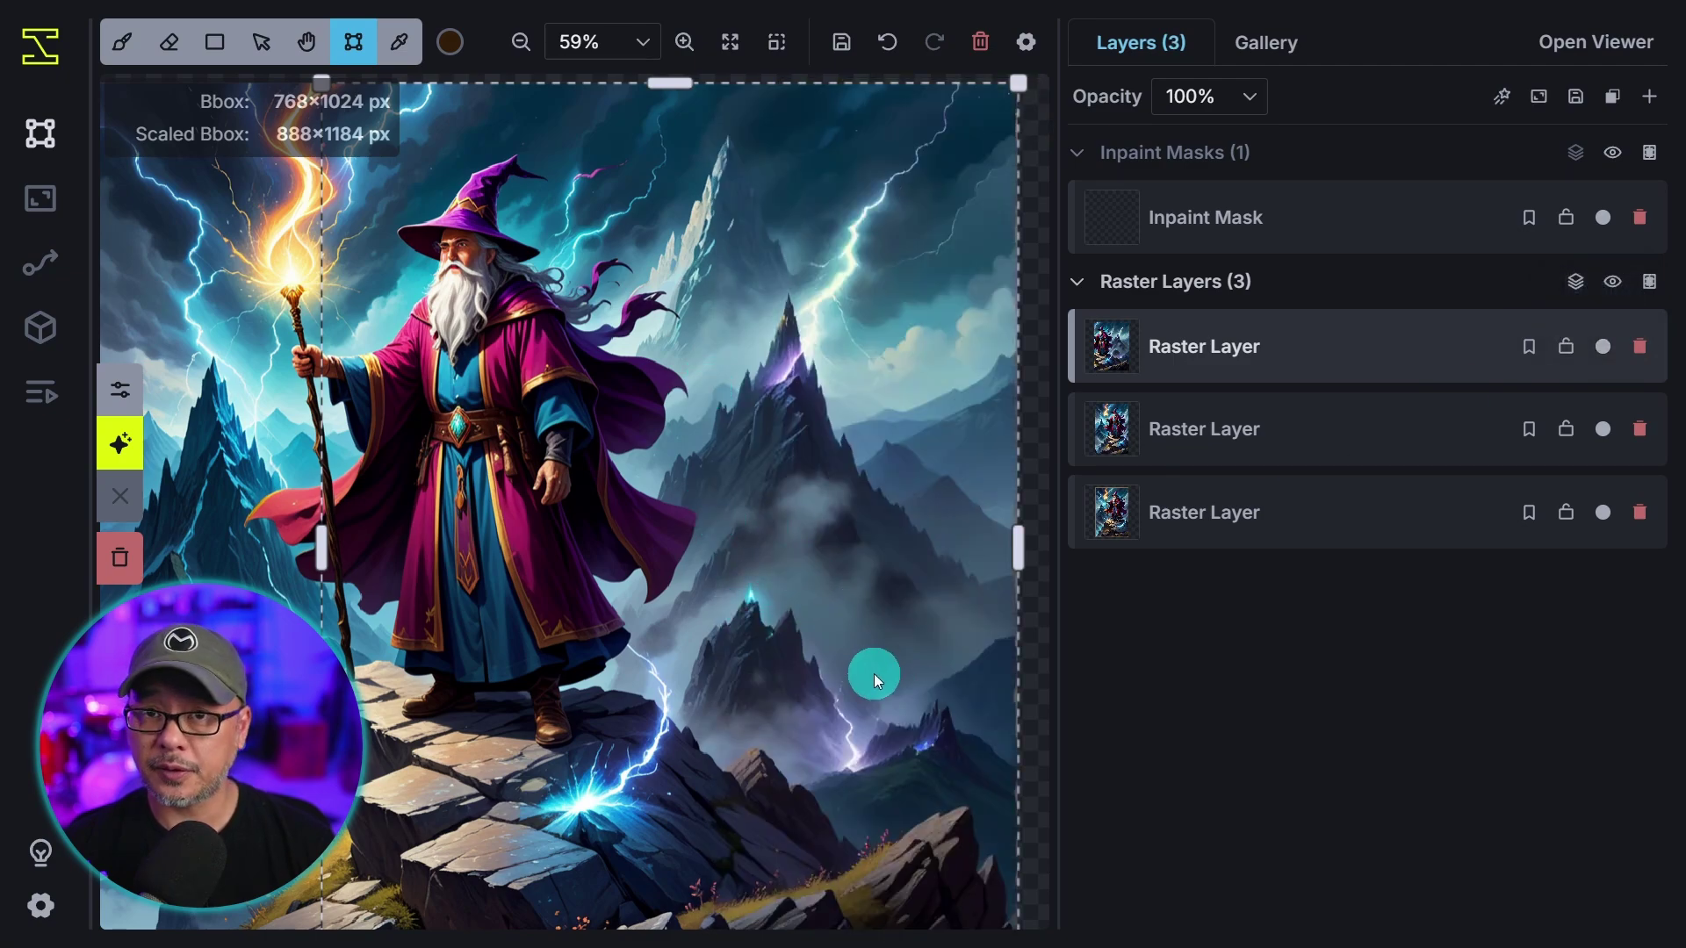
# Zoom in on the wizard's face and select the Inpaint Mask layer
pyautogui.scroll(3, 490, 272)
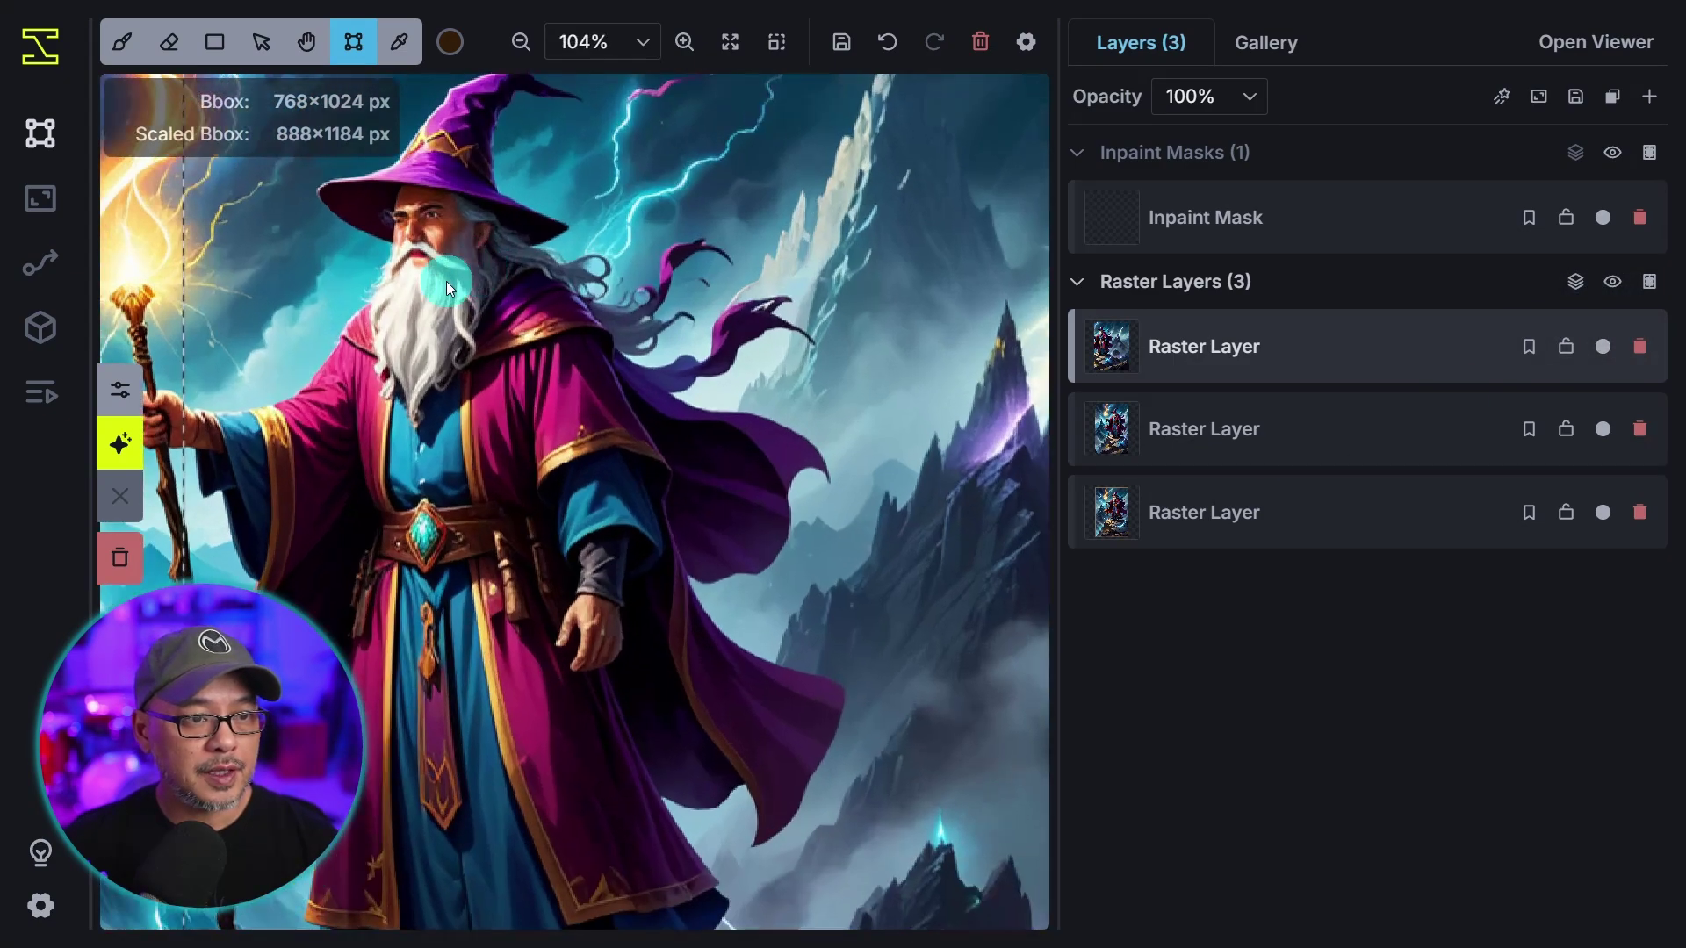
pyautogui.press('h')
pyautogui.moveTo(387, 333); pyautogui.dragTo(708, 423)
pyautogui.scroll(4, 707, 423)
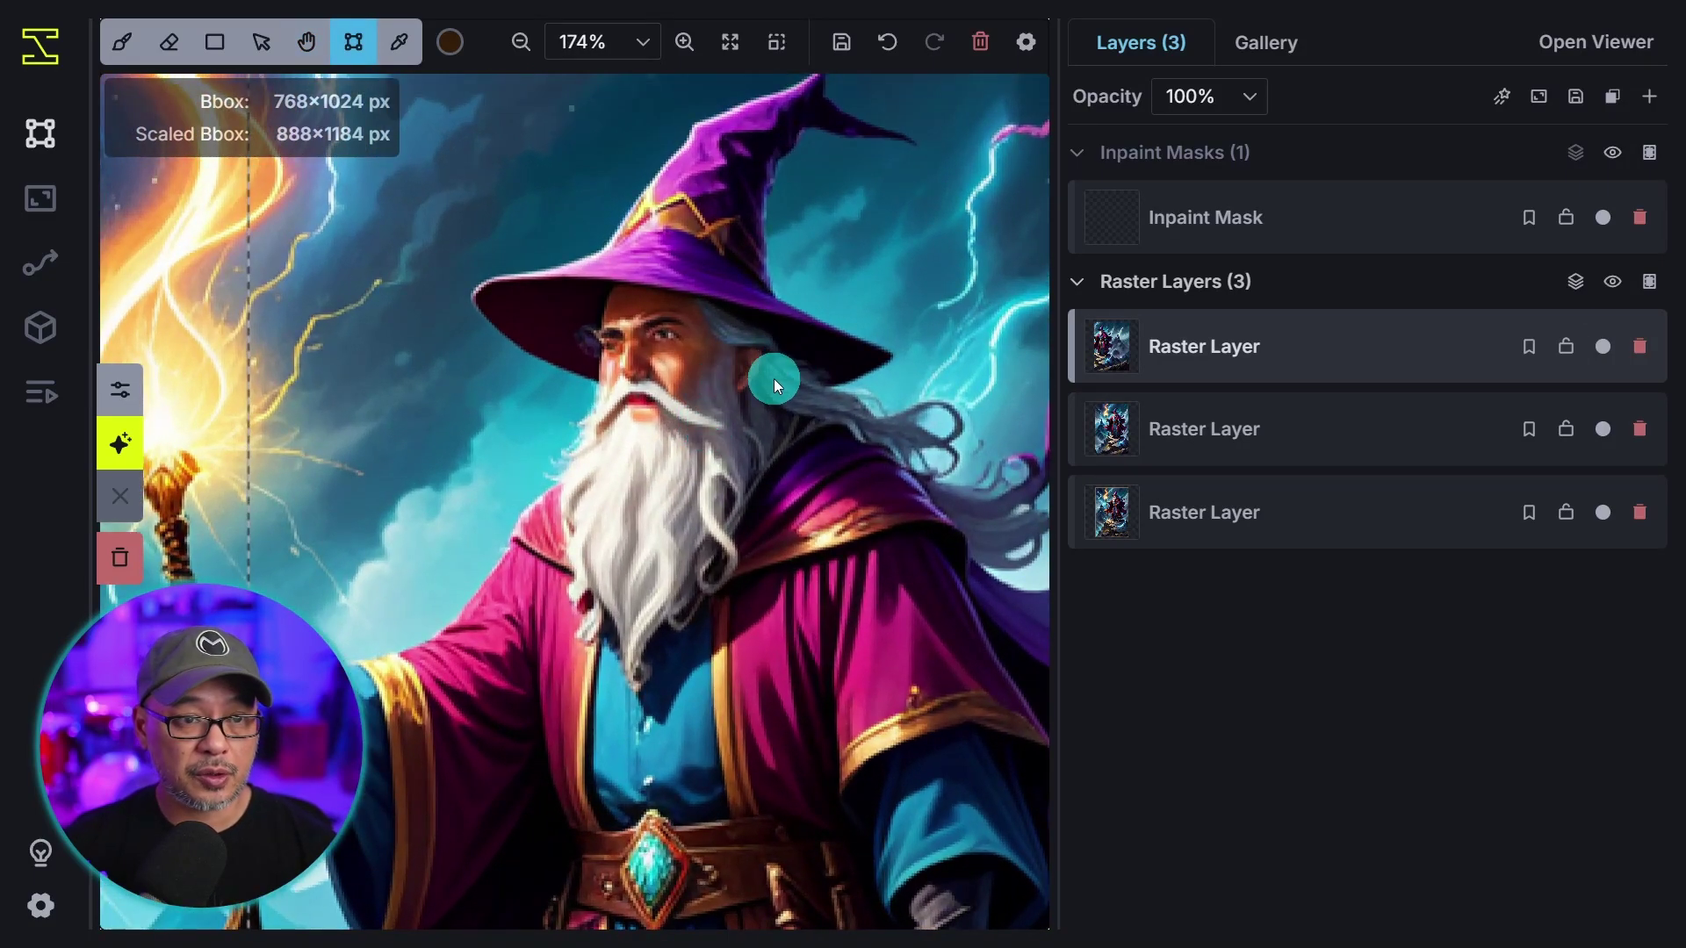
pyautogui.moveTo(772, 378); pyautogui.dragTo(700, 425)
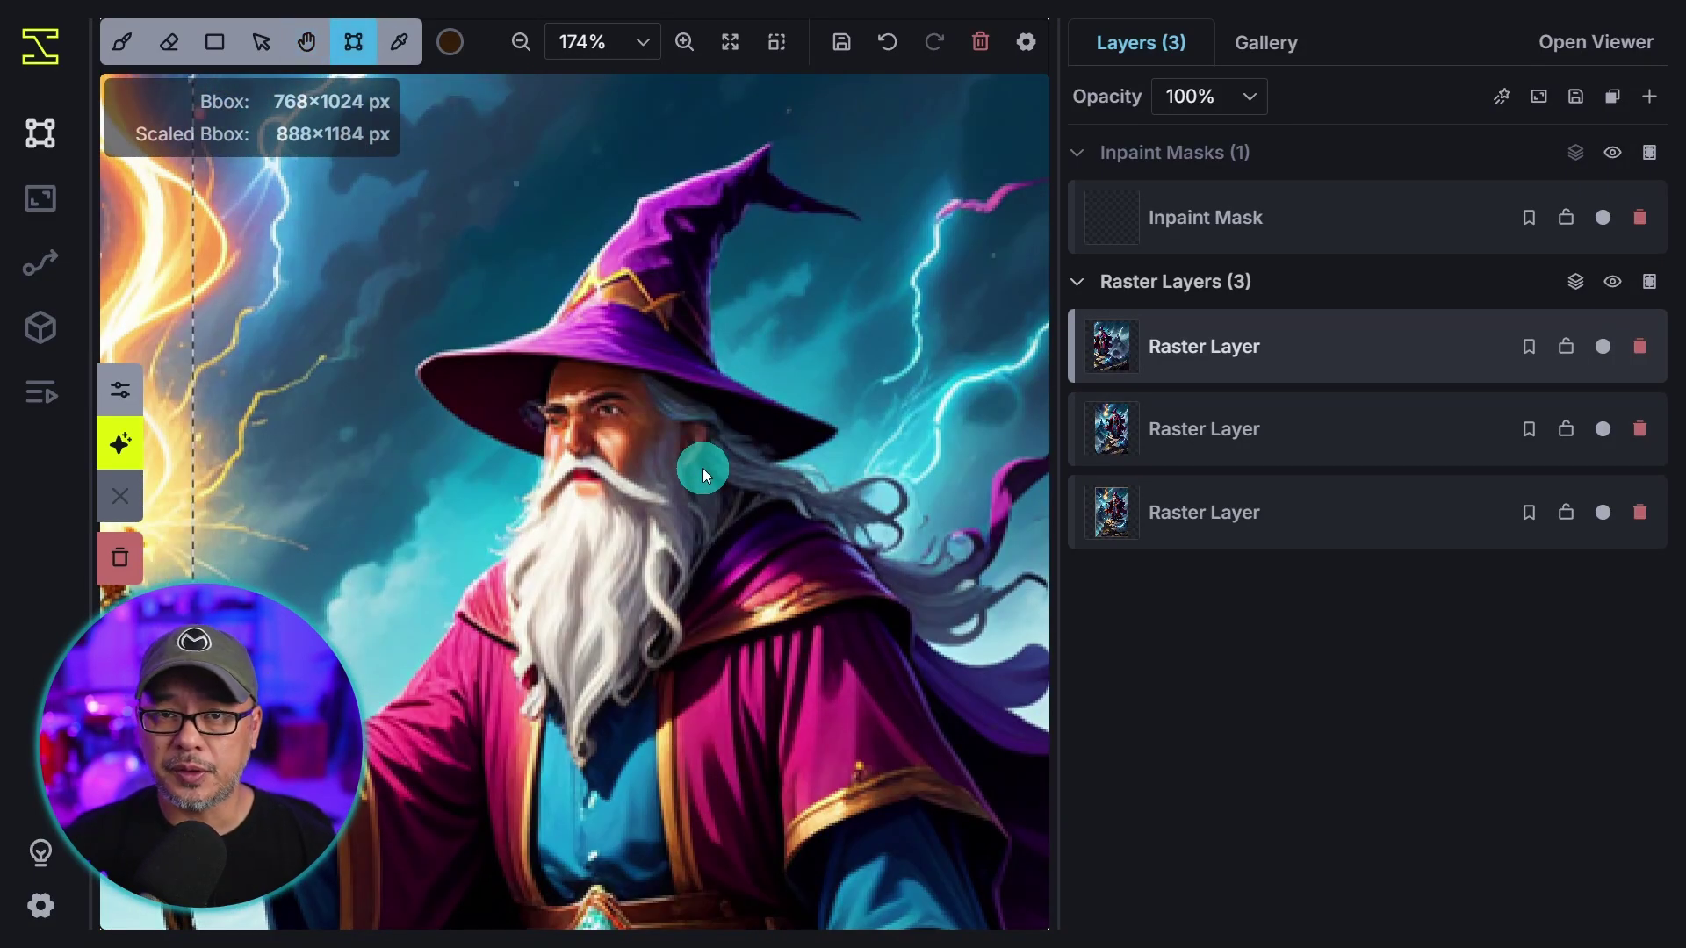
pyautogui.click(1378, 220)
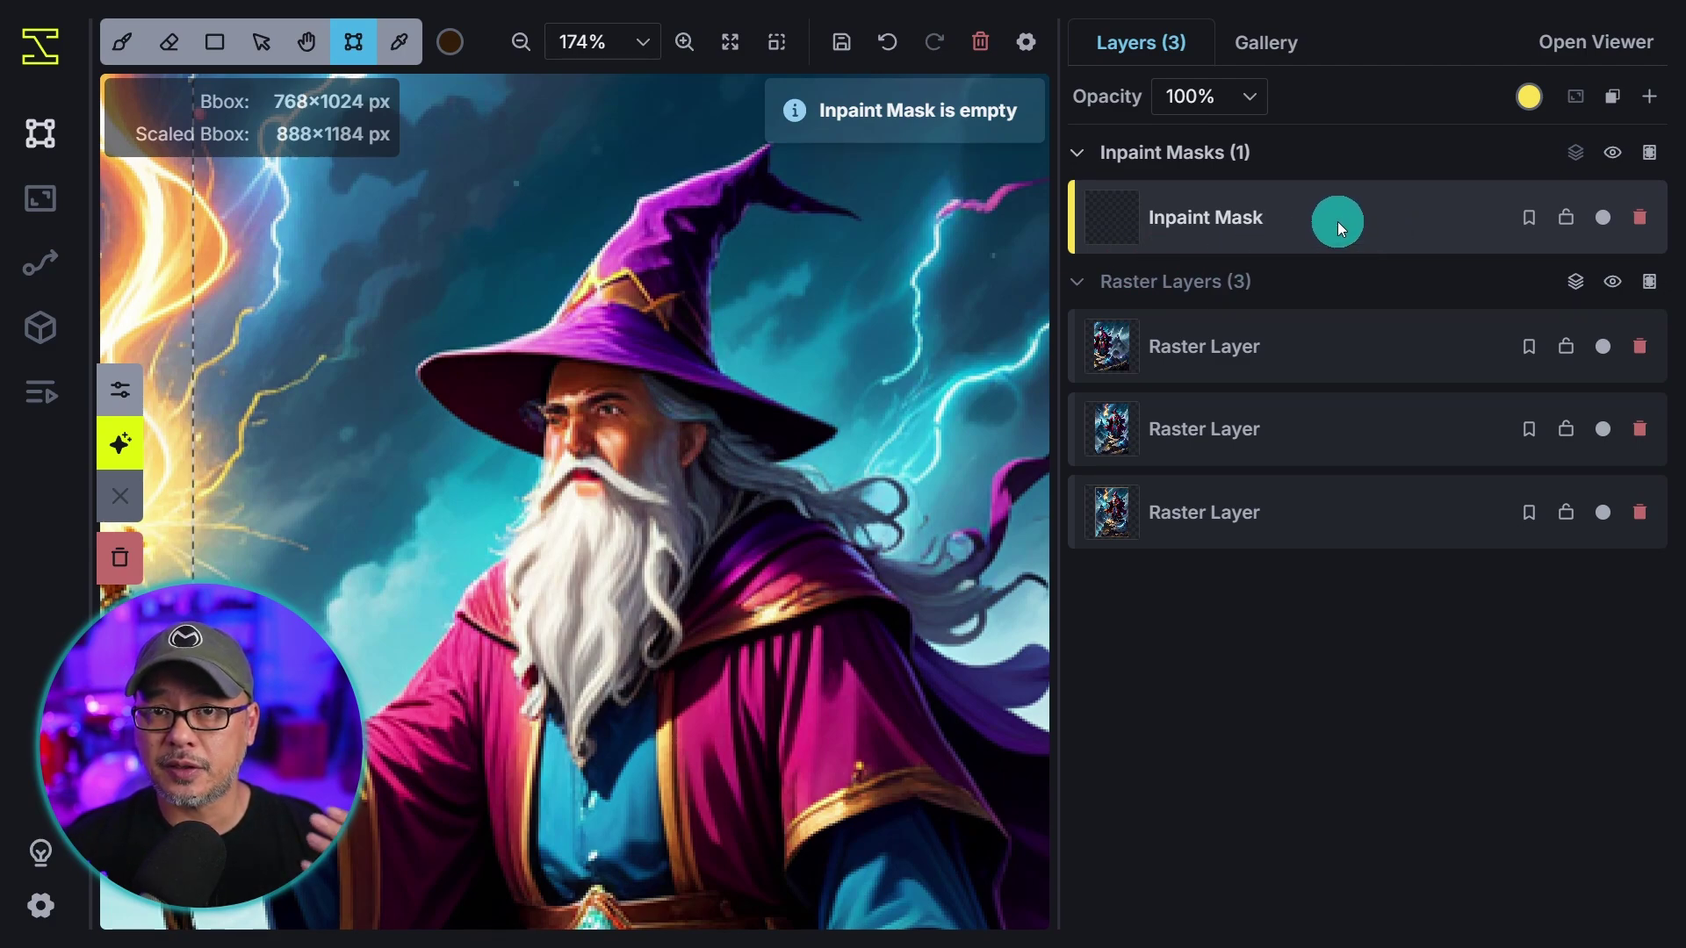
# Centre the wizard's head, collapse the Layers panel, and switch to the brush
pyautogui.press('space')
pyautogui.moveTo(749, 444); pyautogui.dragTo(684, 459)
pyautogui.doubleClick(1054, 368)
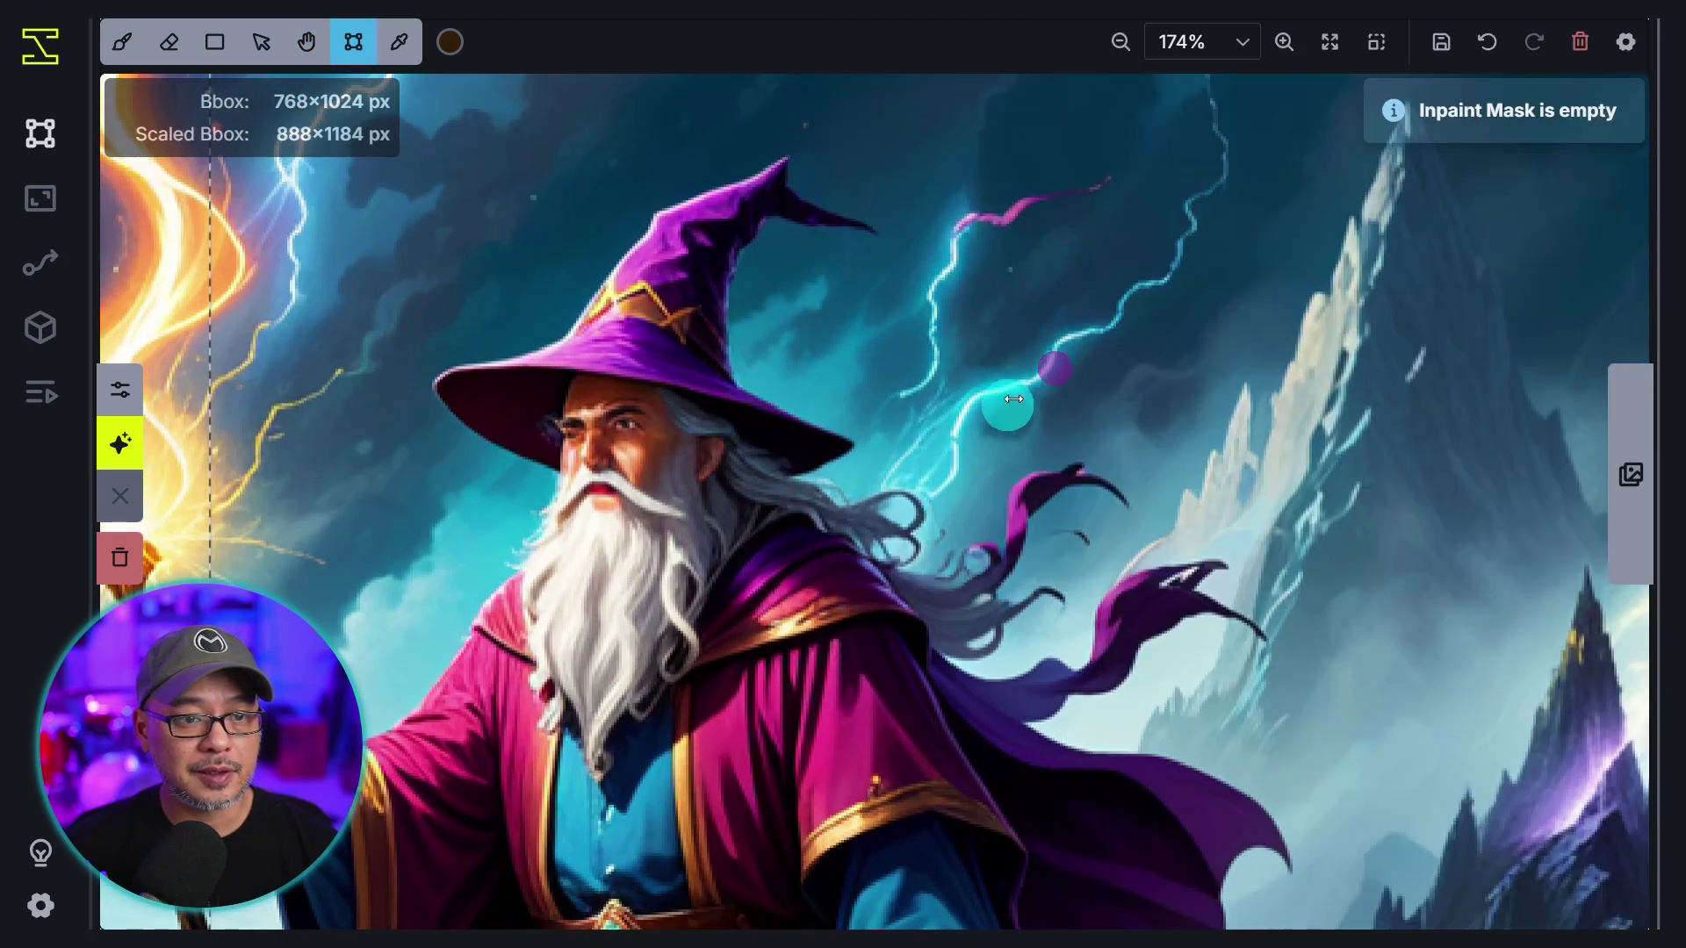
pyautogui.scroll(3, 1062, 410)
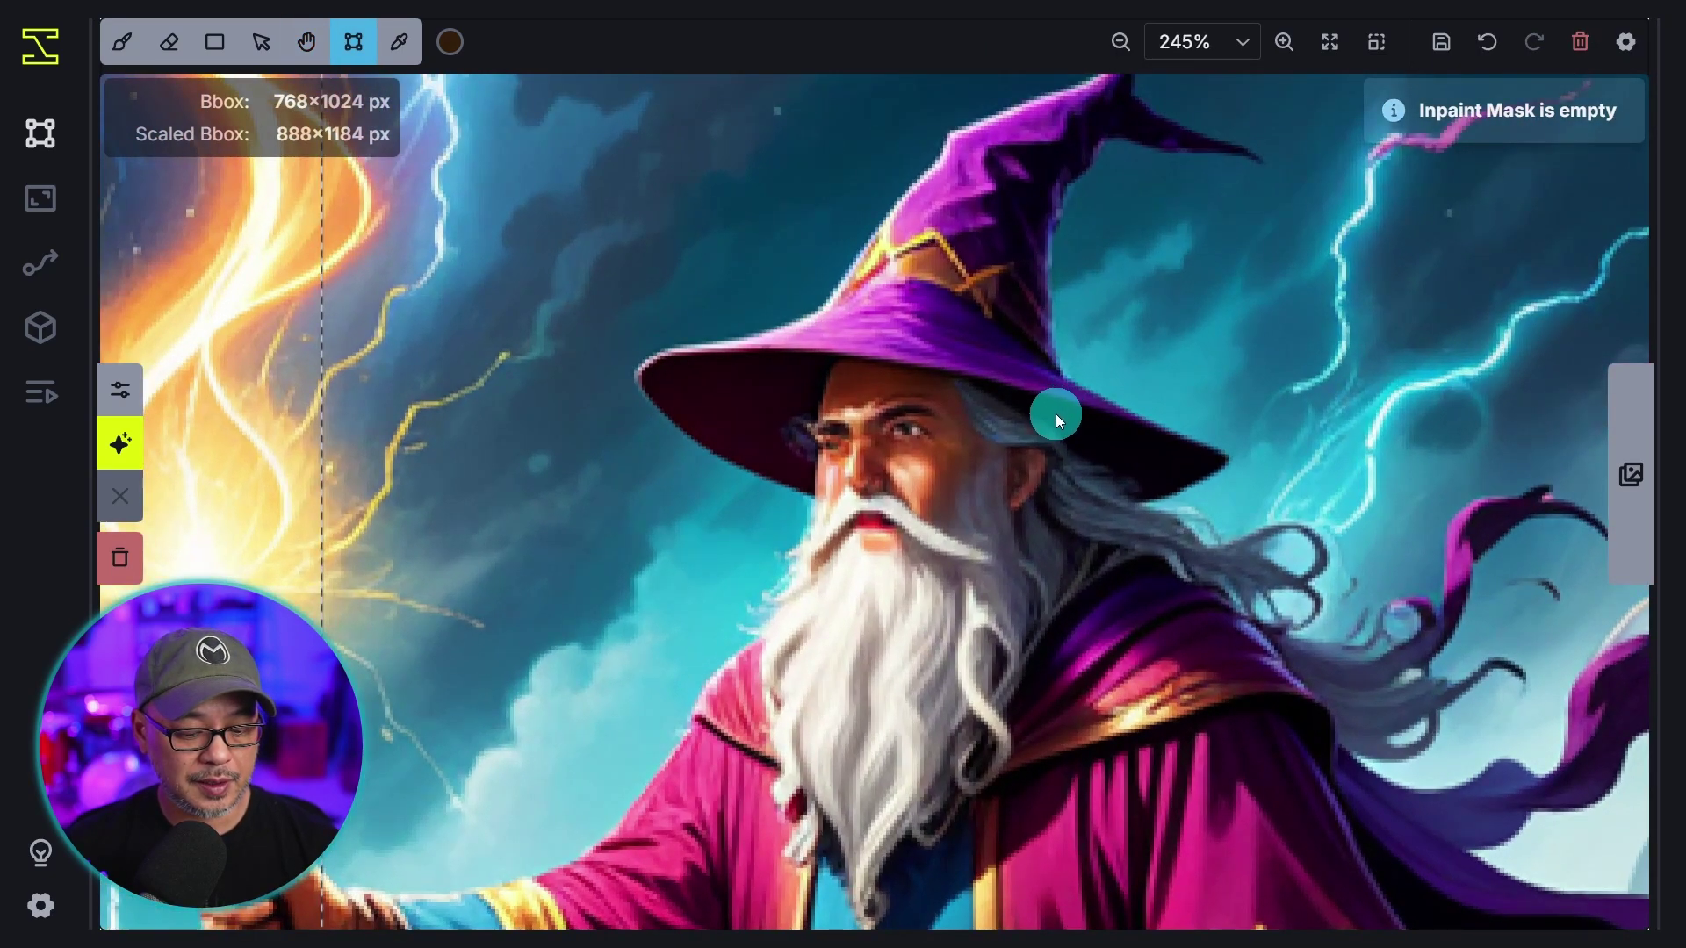
pyautogui.press('b')
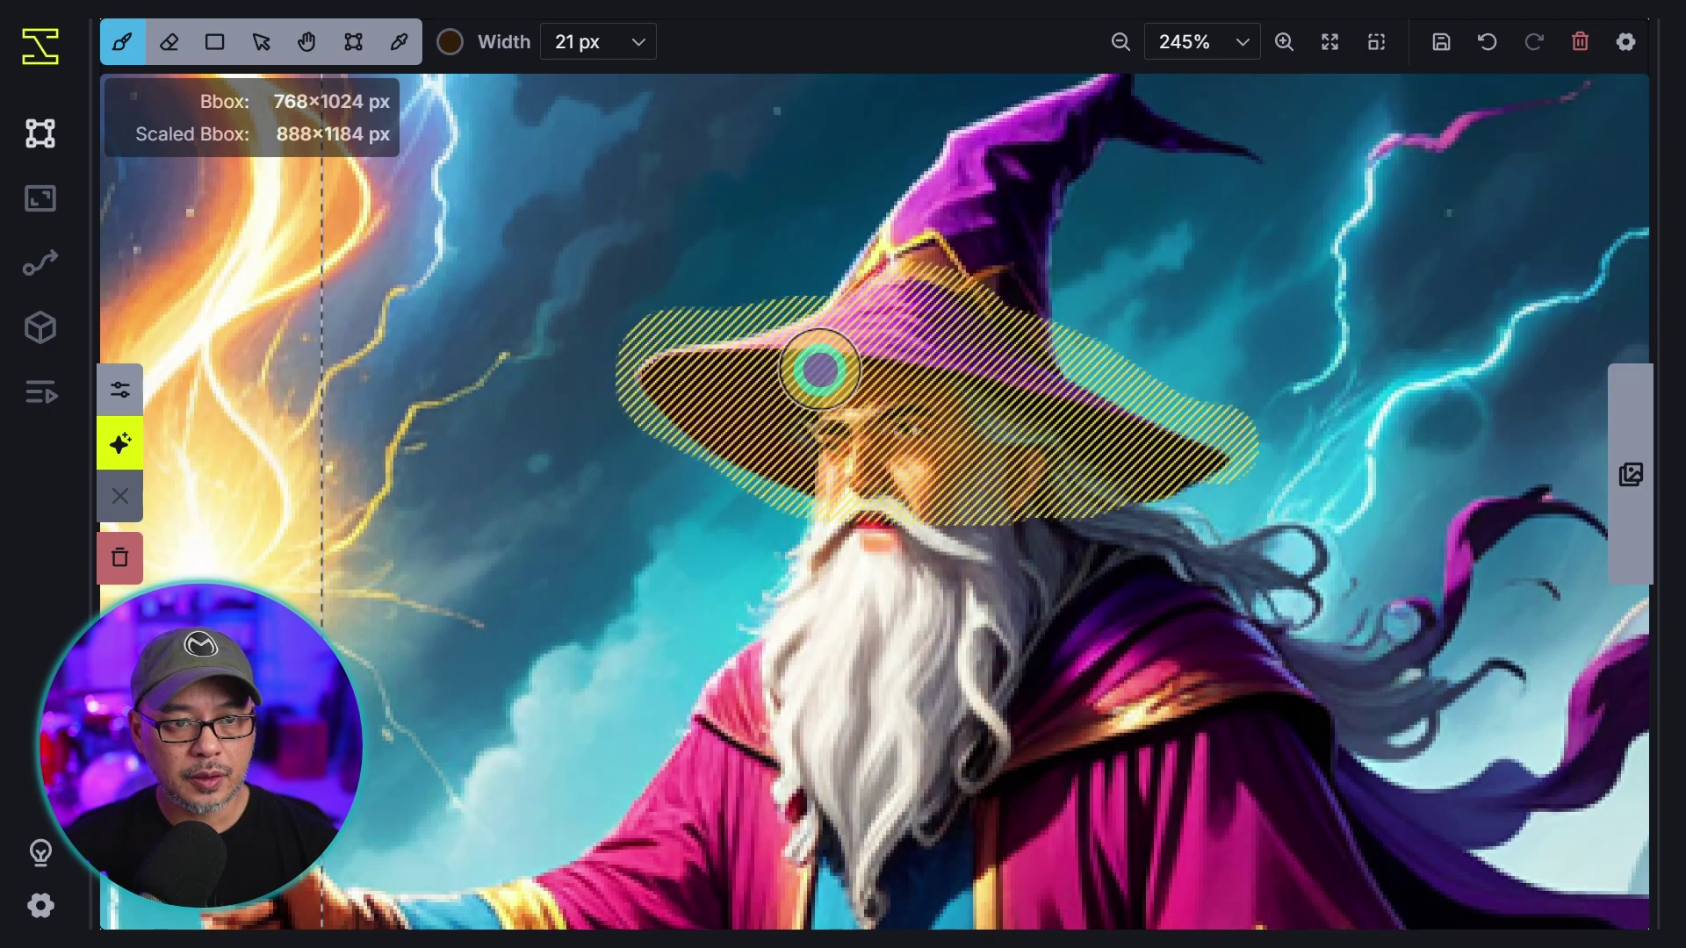
pyautogui.moveTo(819, 370)
pyautogui.mouseDown()
pyautogui.moveTo(899, 223)
pyautogui.moveTo(1049, 114)
pyautogui.moveTo(1102, 91)
pyautogui.moveTo(1181, 145)
pyautogui.mouseUp()
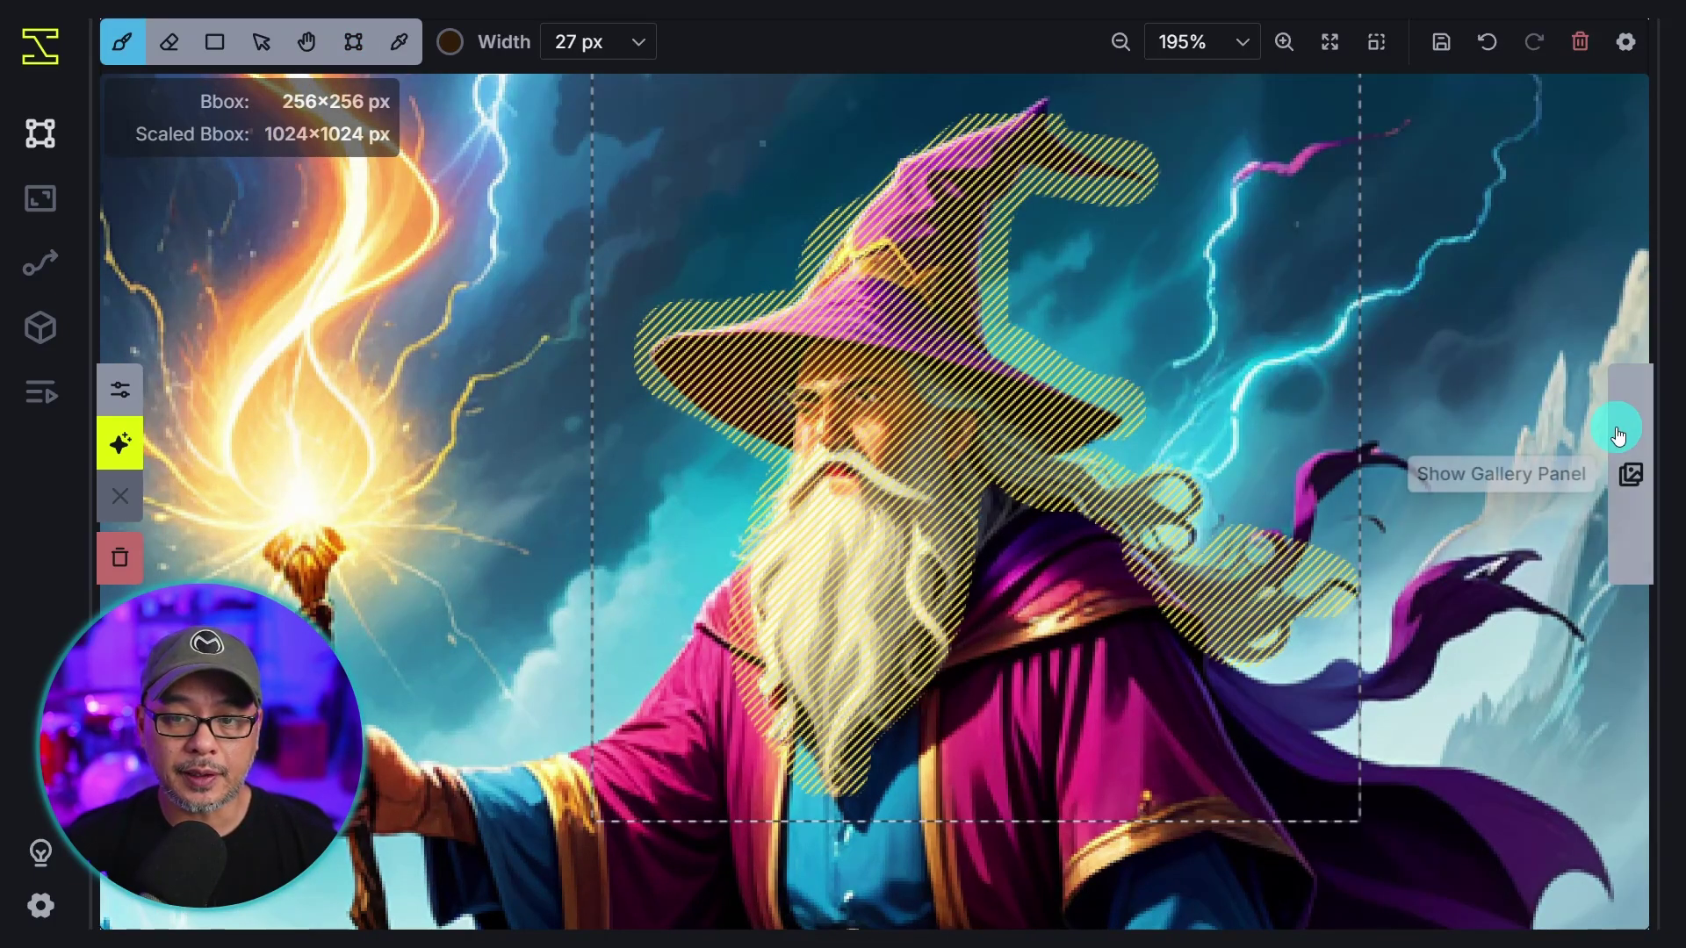
pyautogui.click(1626, 475)
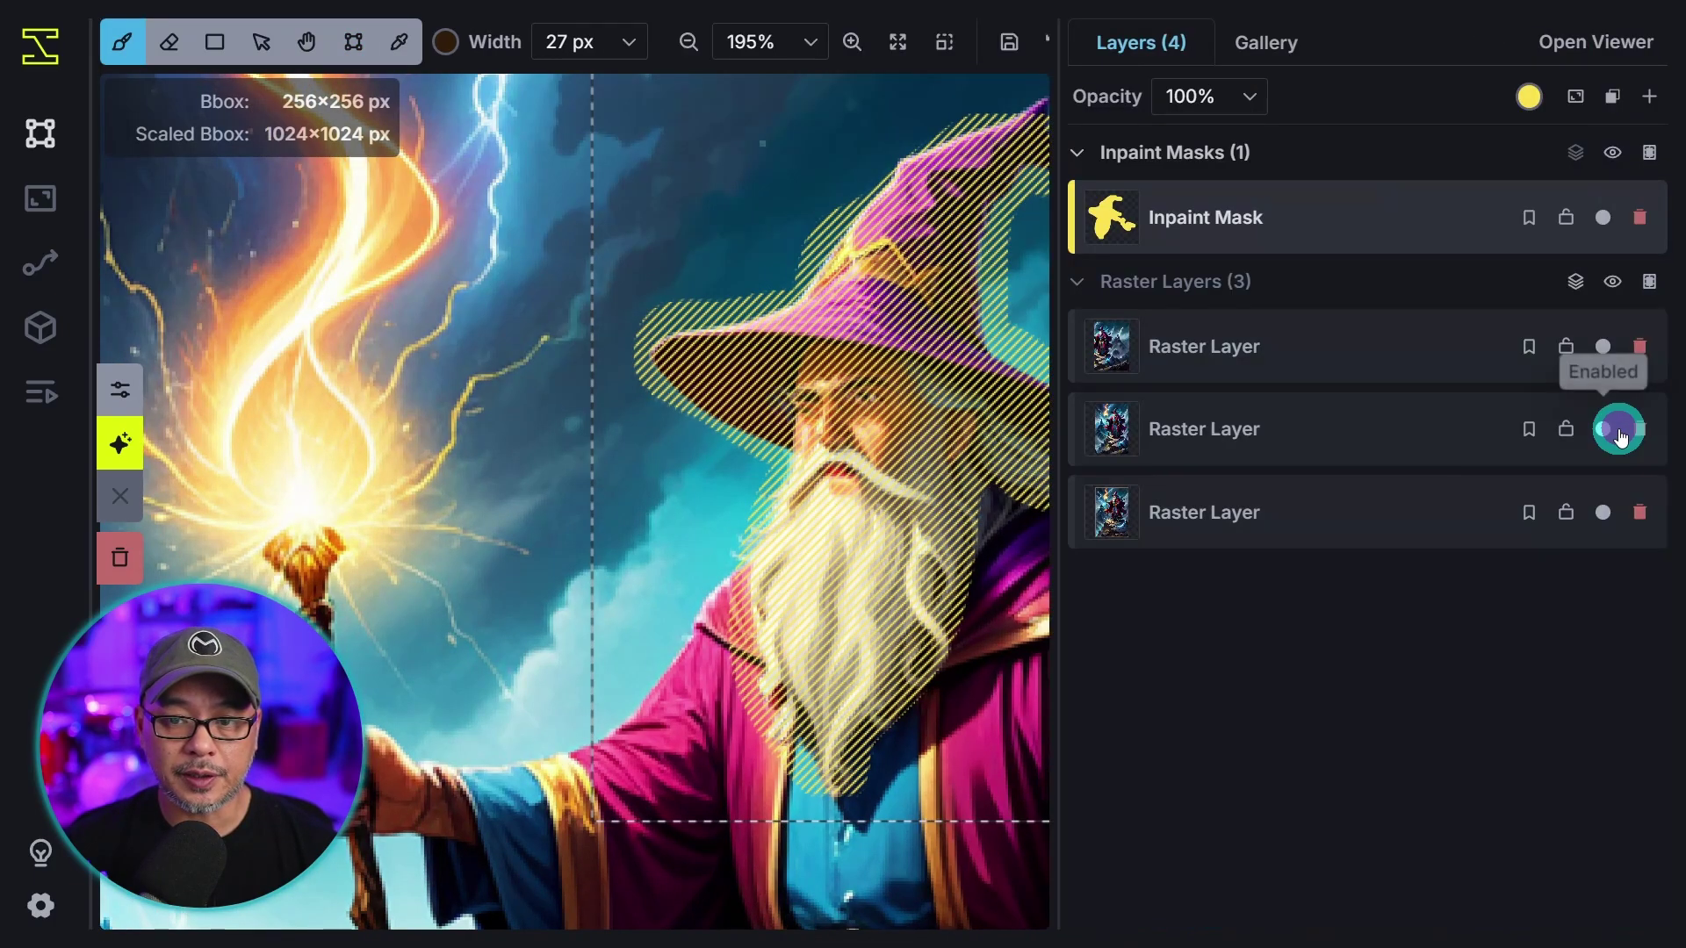
pyautogui.click(1386, 347)
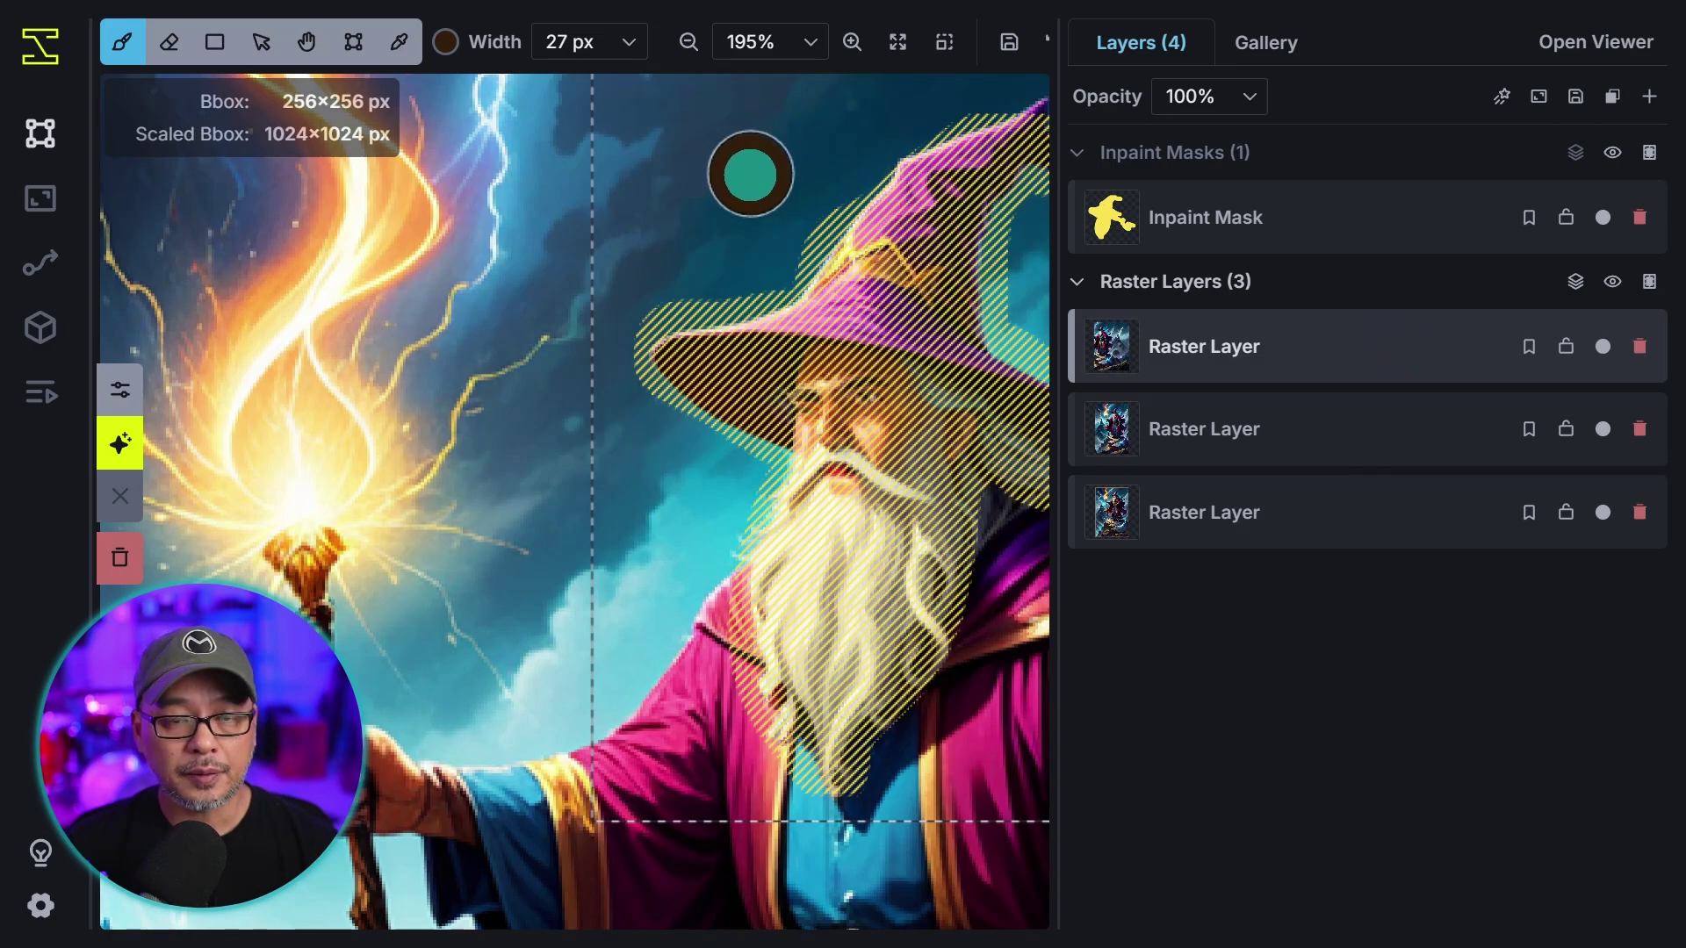
pyautogui.moveTo(782, 165)
pyautogui.mouseDown()
pyautogui.moveTo(739, 165)
pyautogui.moveTo(698, 248)
pyautogui.moveTo(722, 695)
pyautogui.mouseUp()
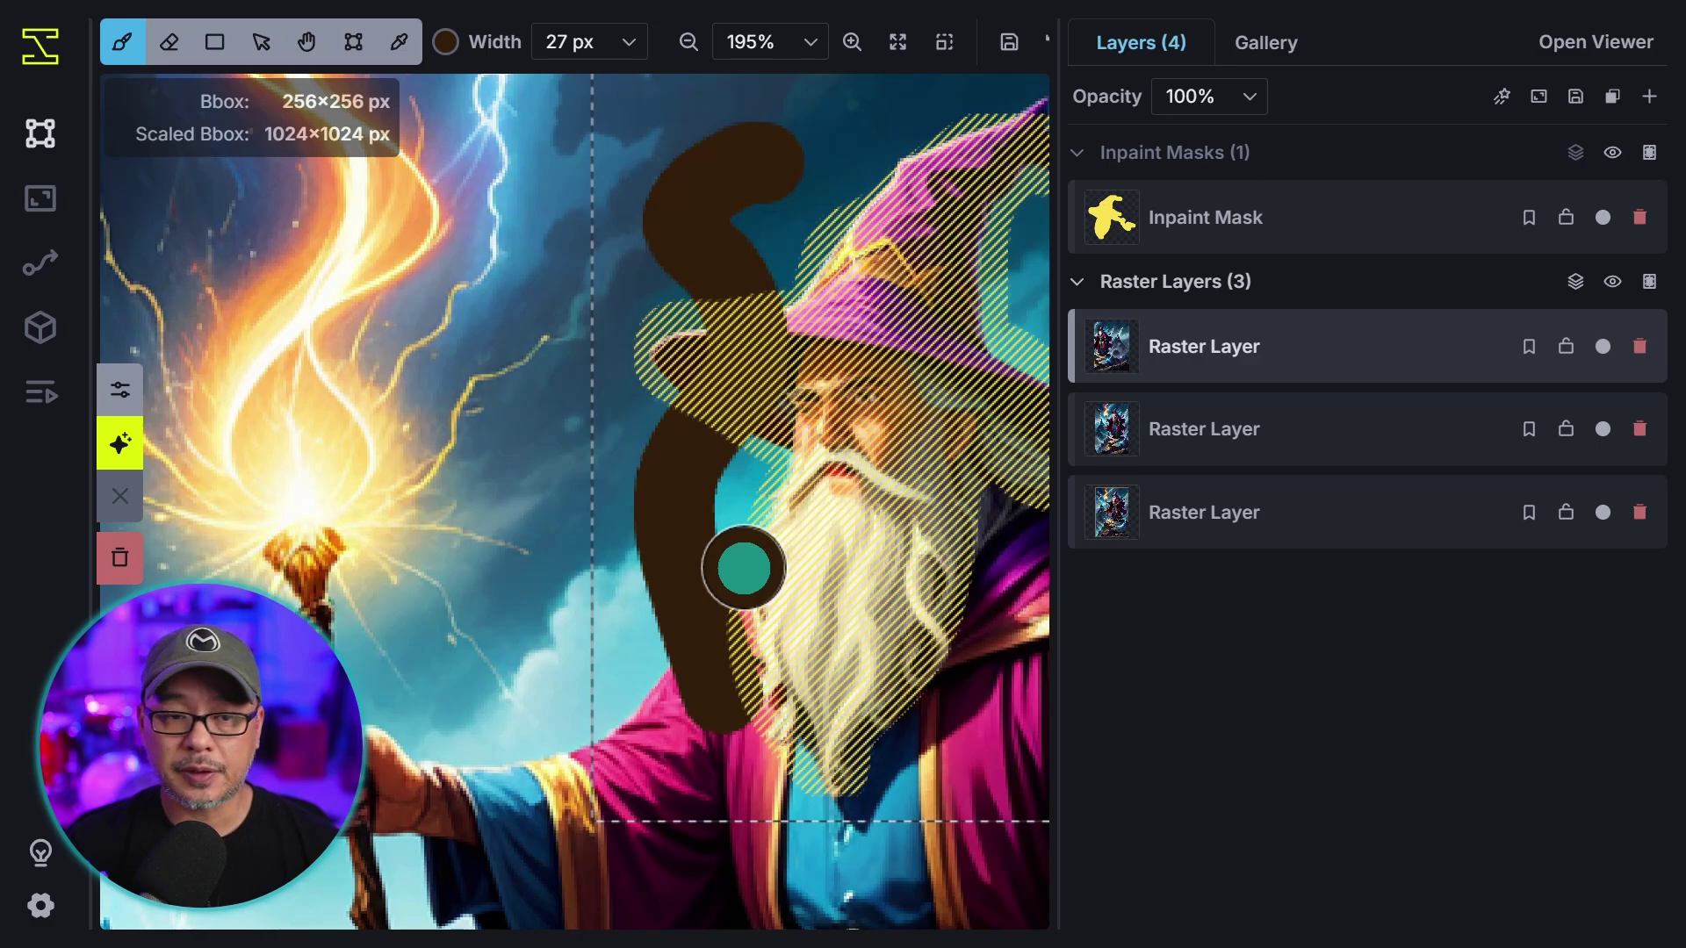
pyautogui.hotkey('ctrl', 'z')
pyautogui.click(1329, 224)
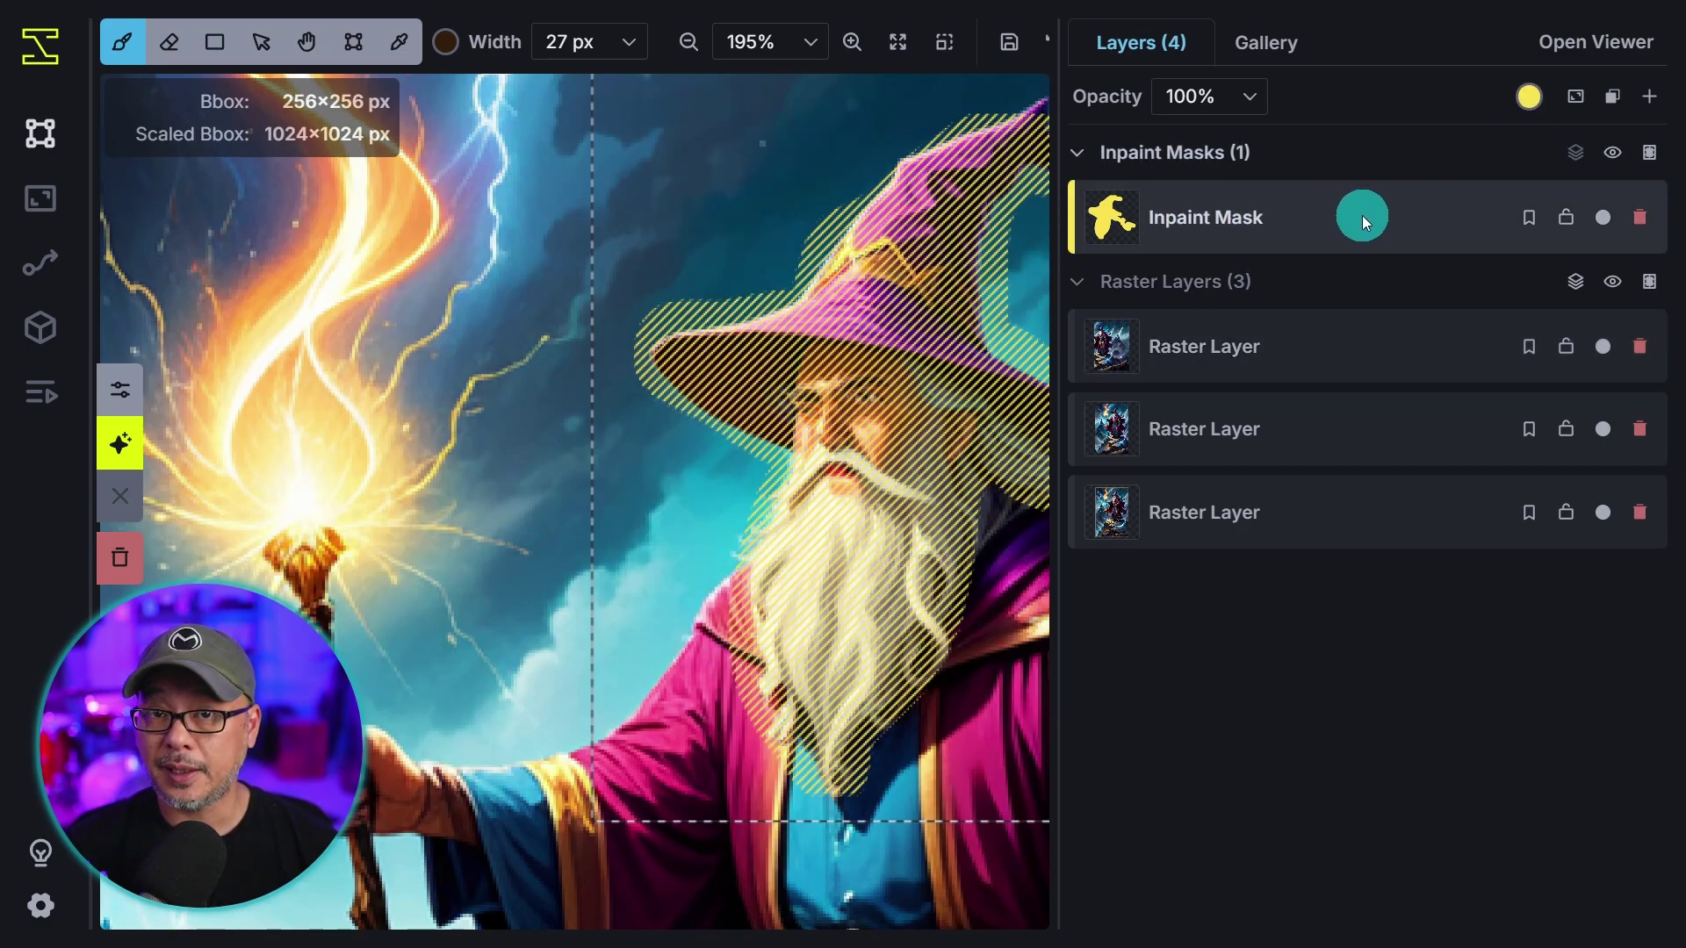
pyautogui.click(1526, 105)
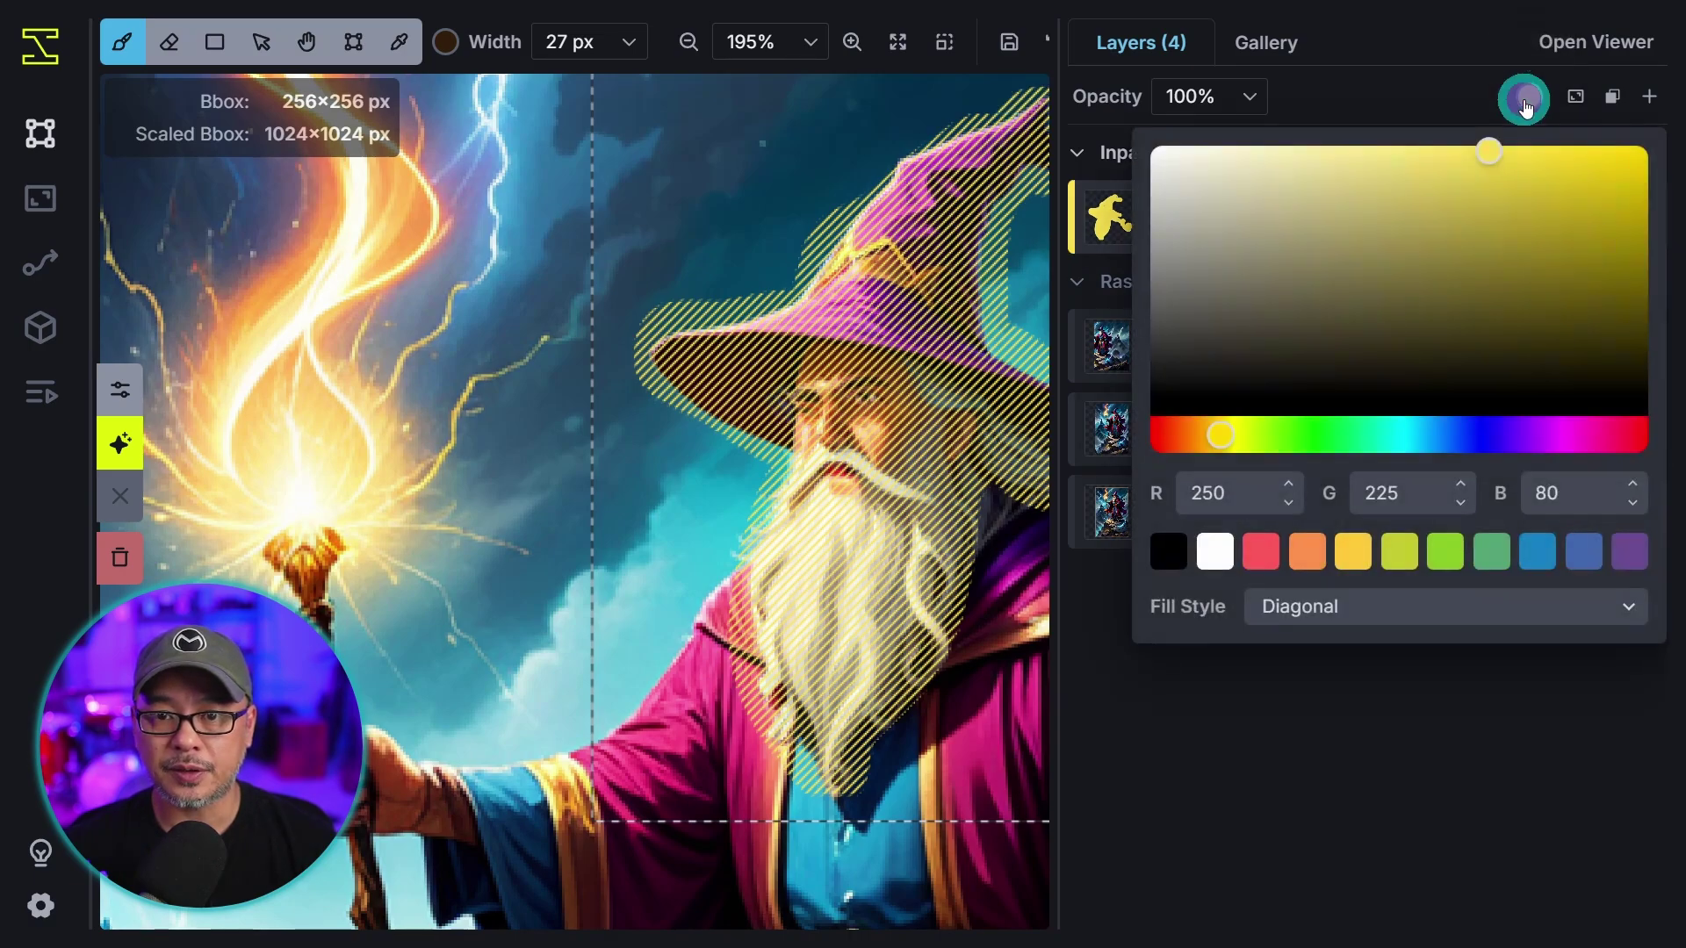
pyautogui.press('g')
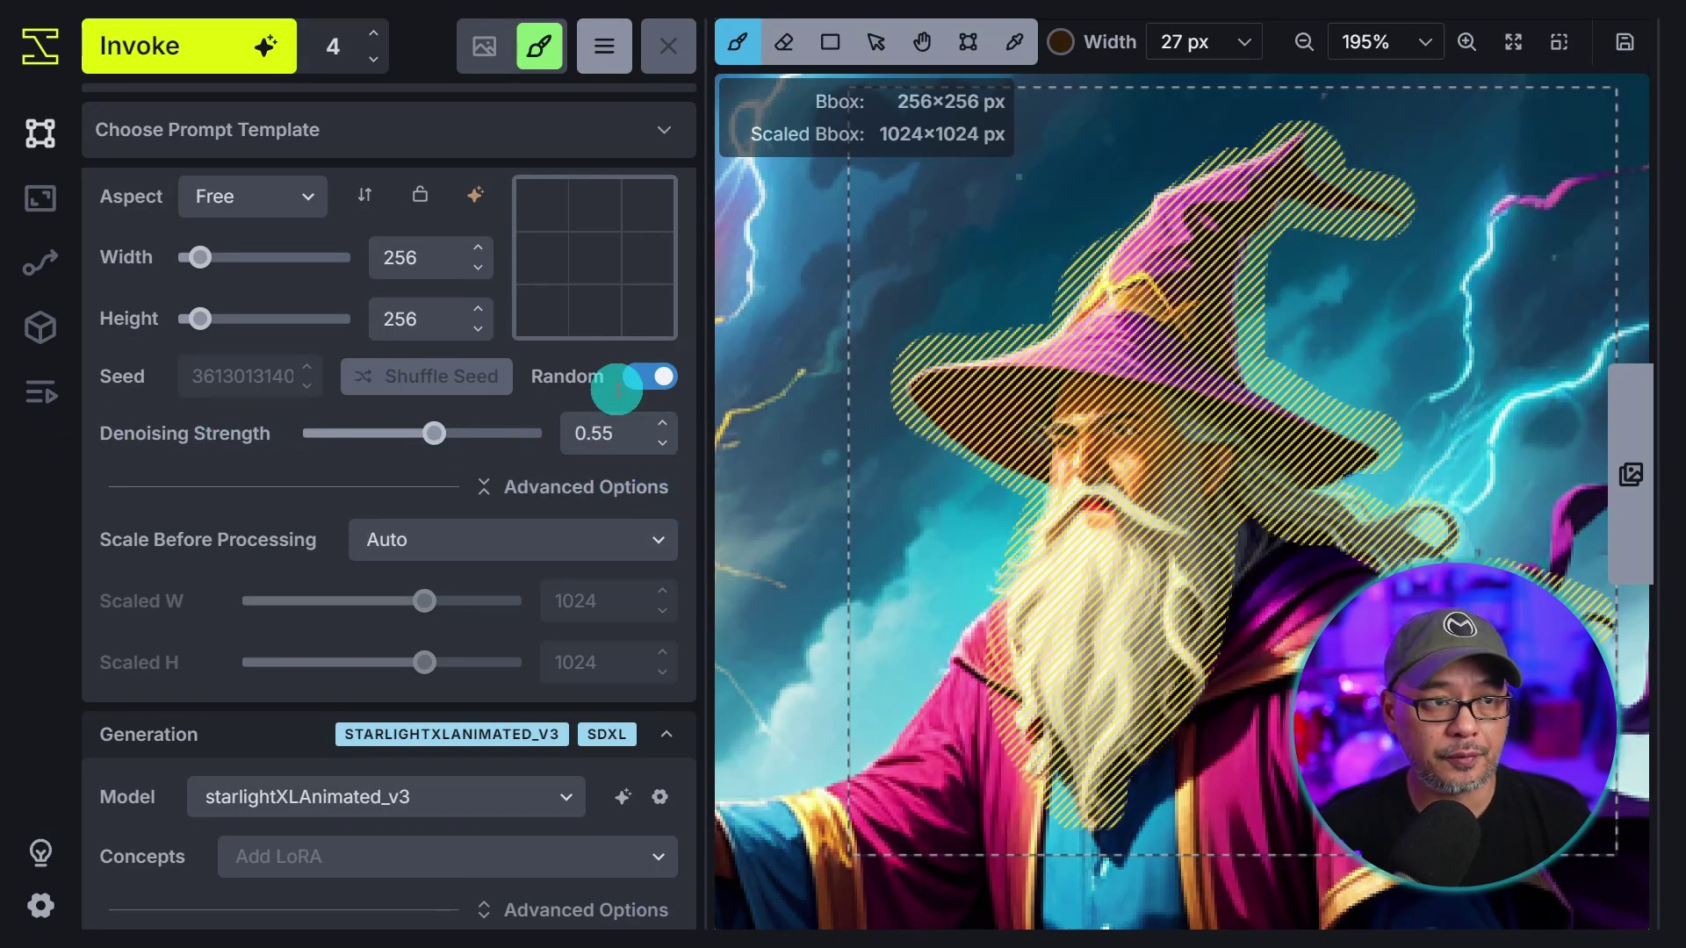
# Generate four inpainted versions of the masked hat and face at denoising strength 0.55
pyautogui.click(211, 54)
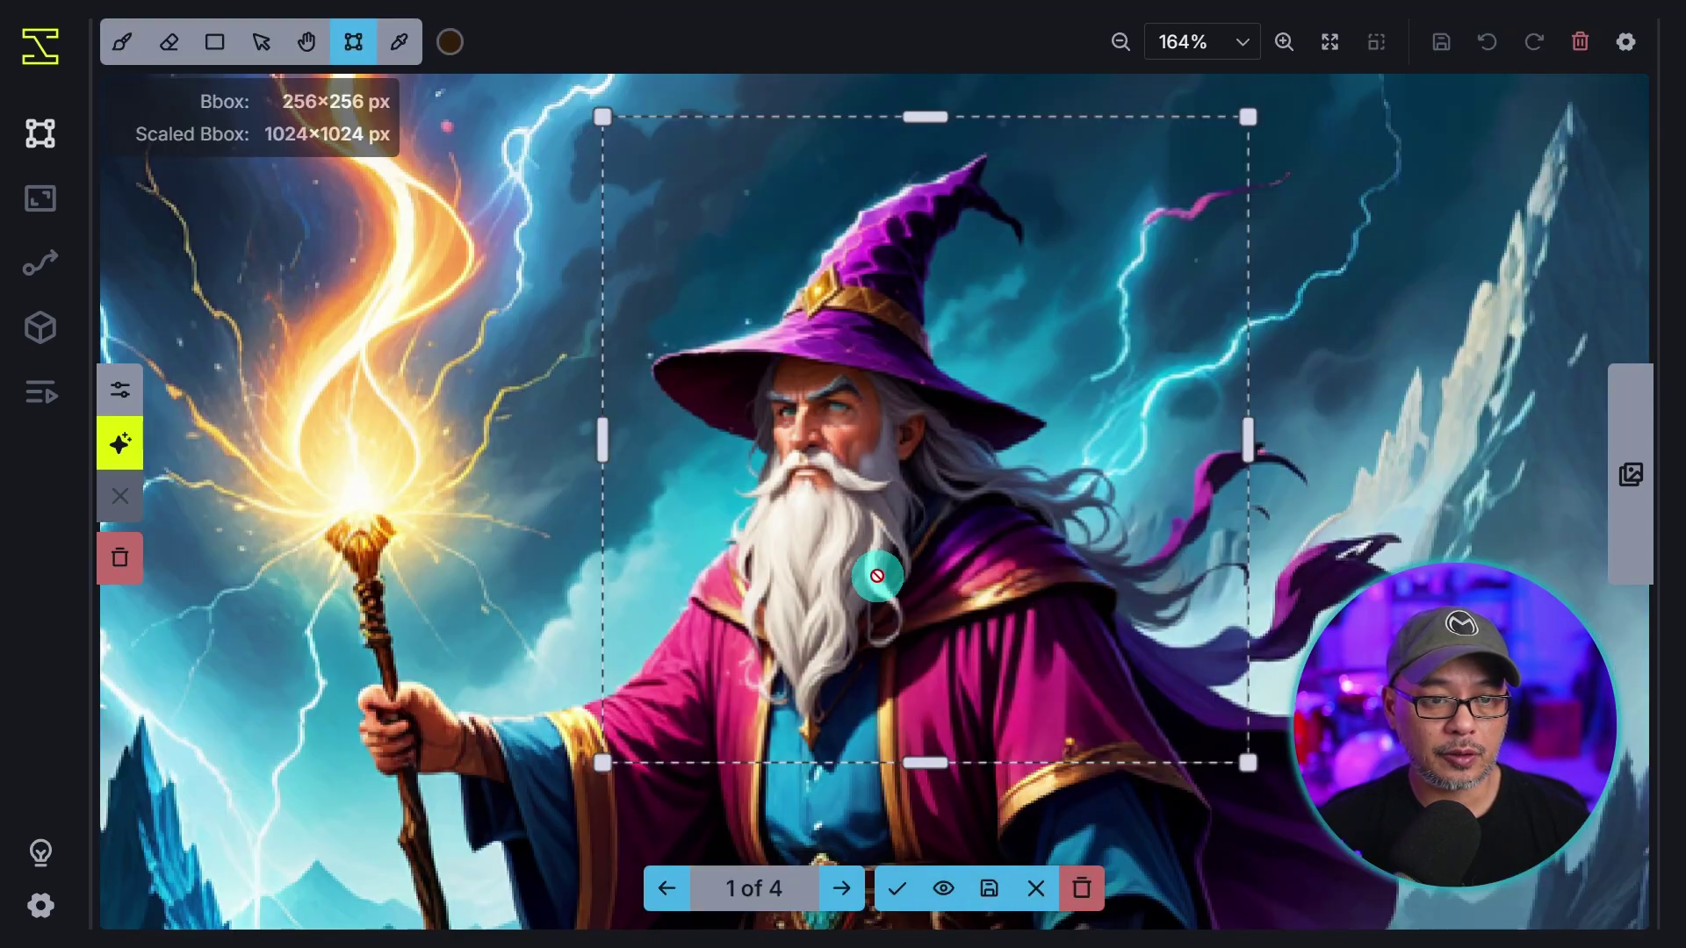
# Compare the four inpainted face variants with the original and accept variant 1 of 4
pyautogui.click(945, 893)
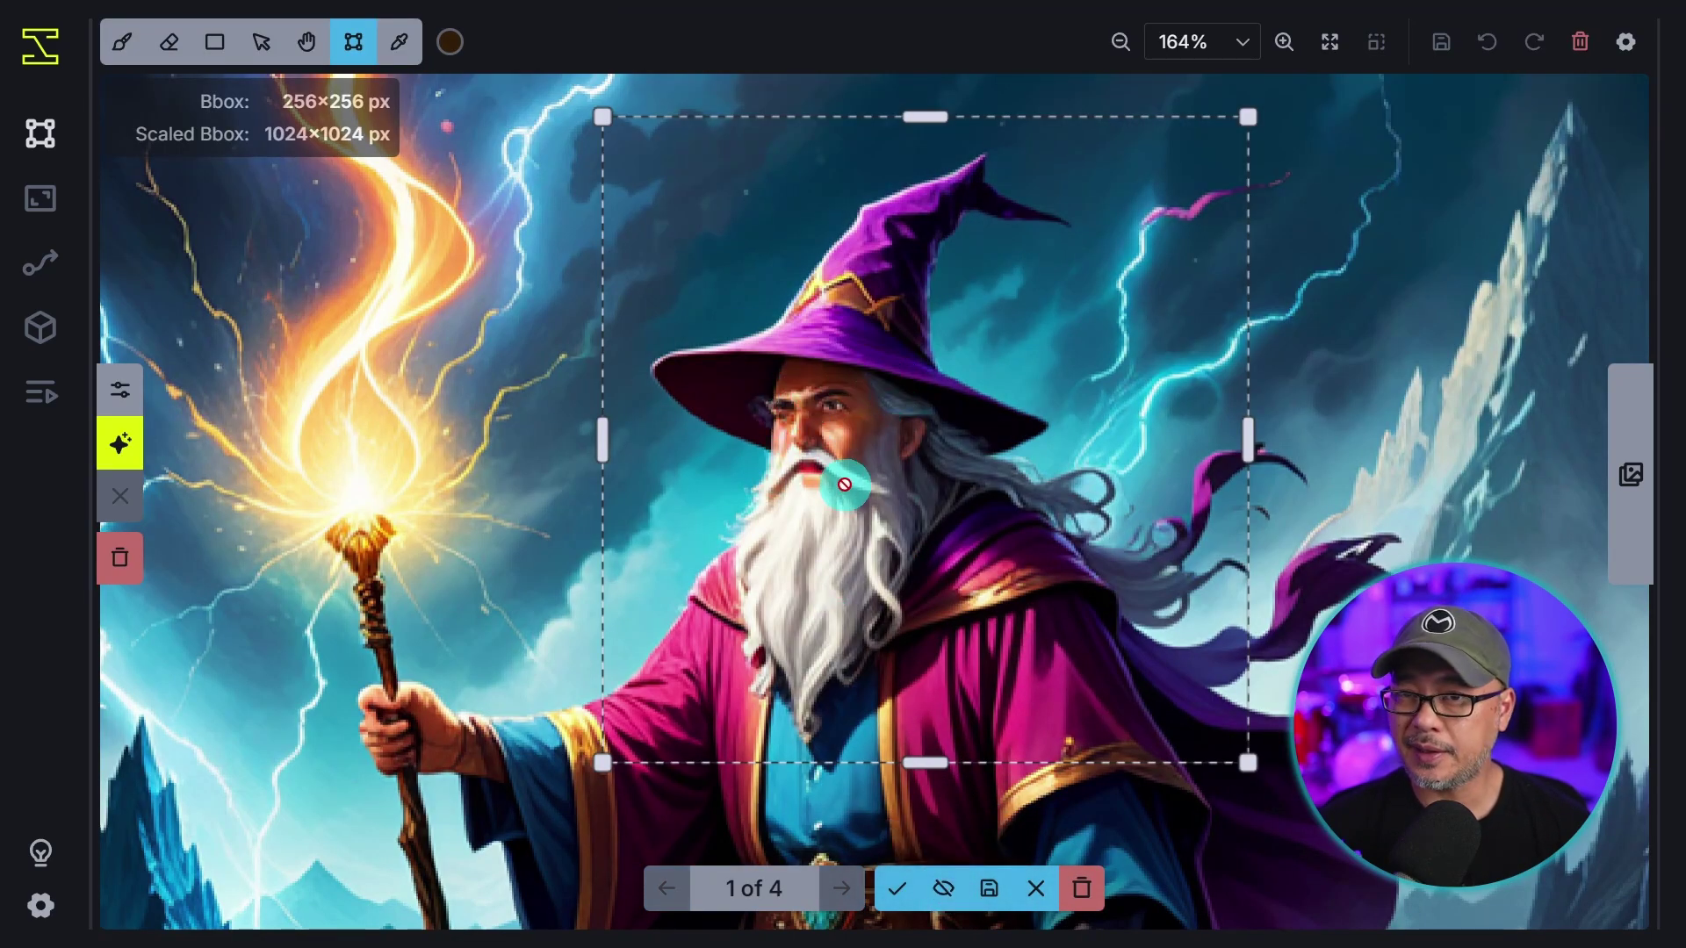
pyautogui.scroll(1, 844, 484)
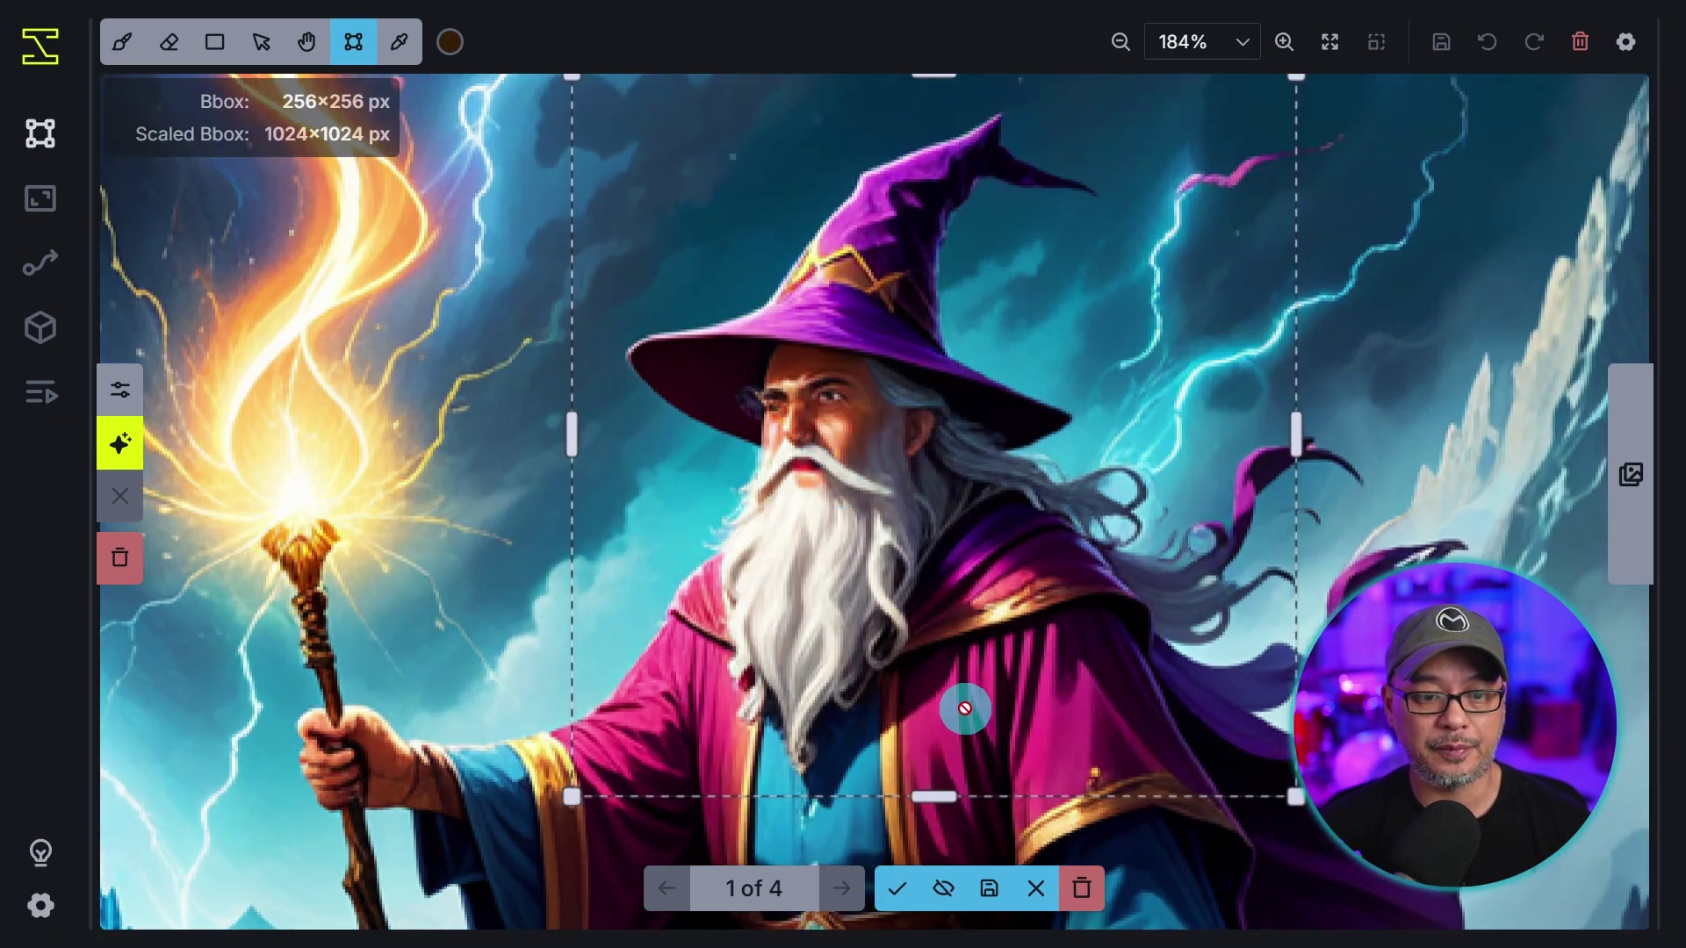
pyautogui.click(944, 889)
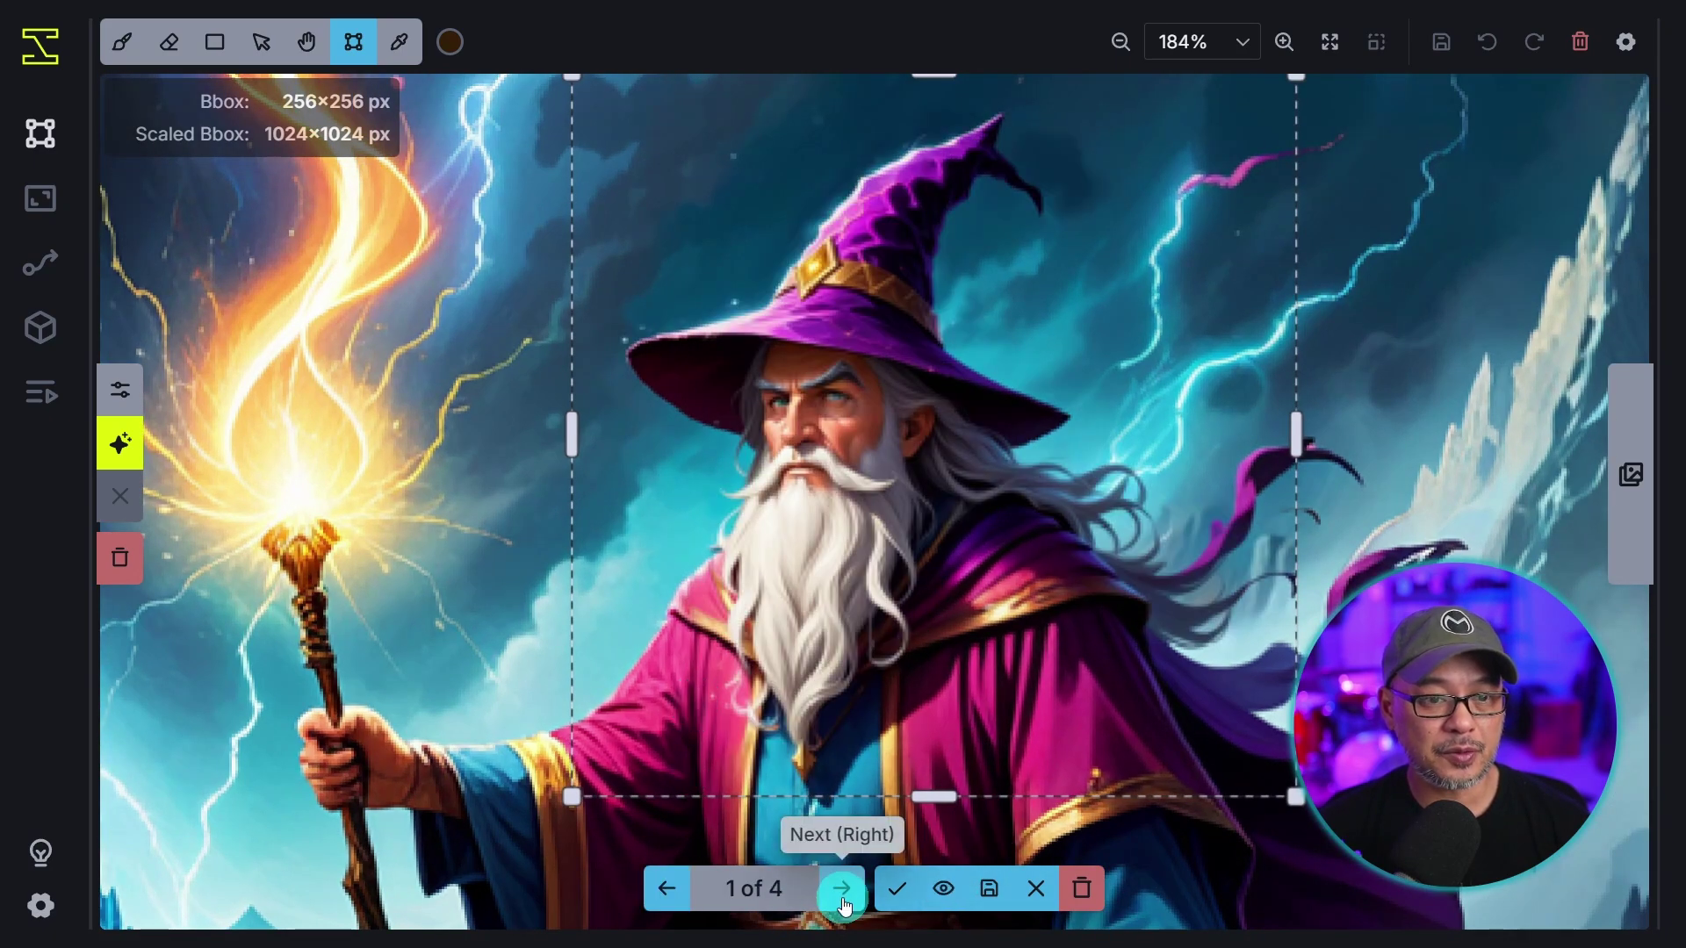
pyautogui.click(843, 890)
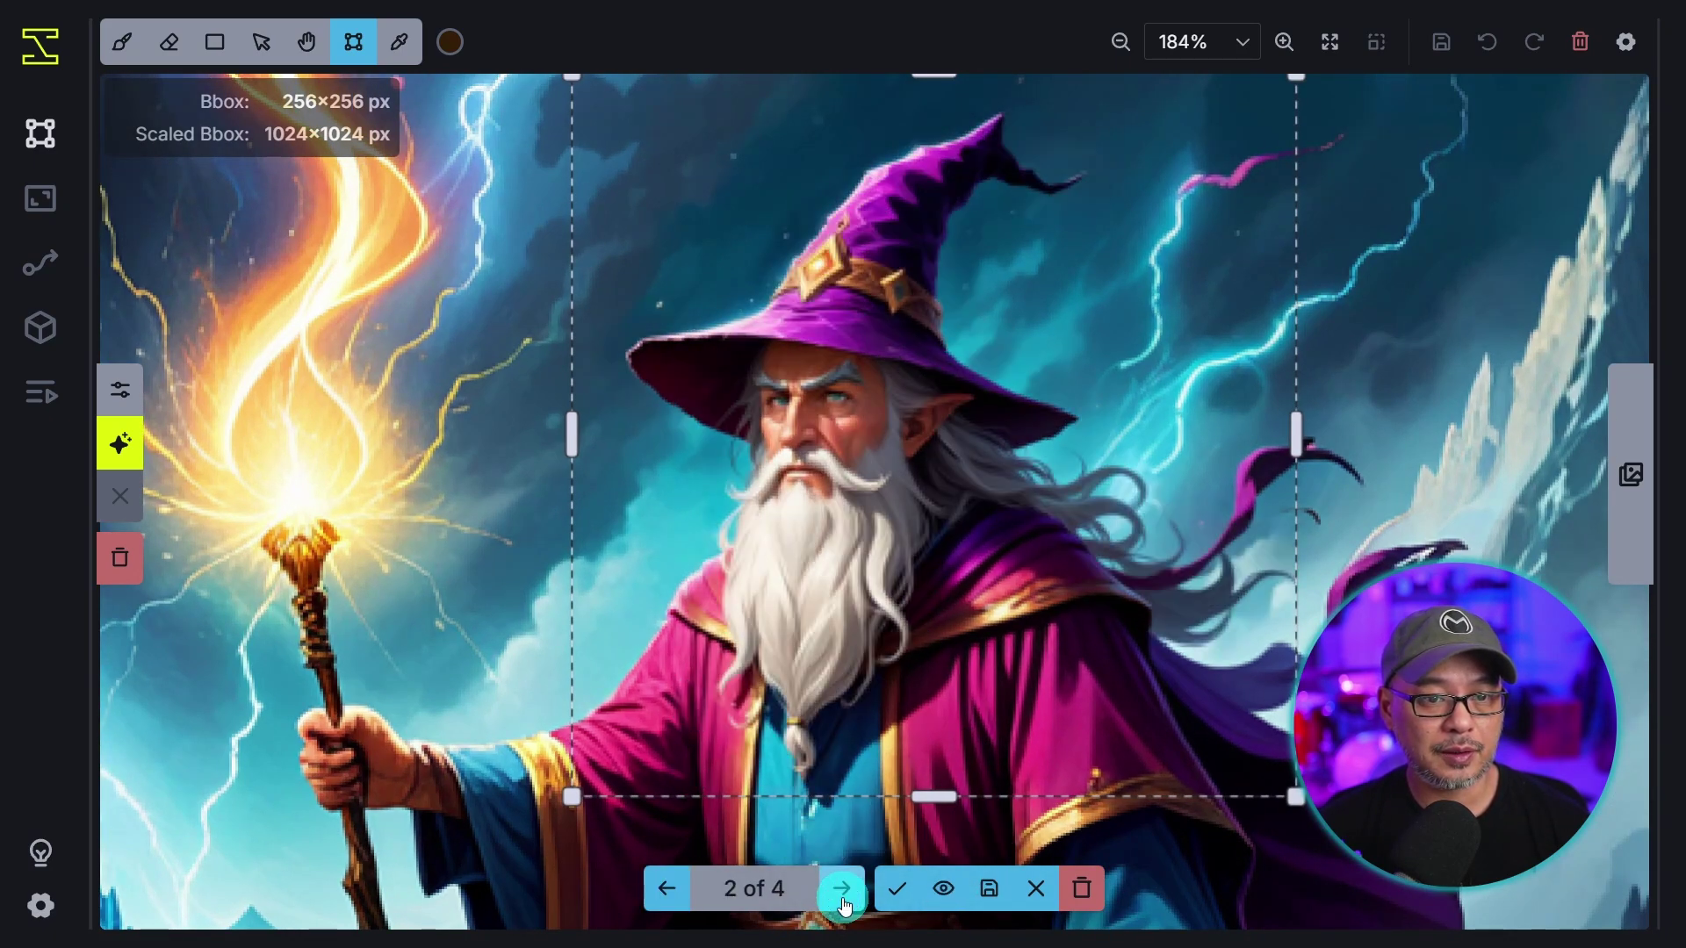
pyautogui.click(844, 904)
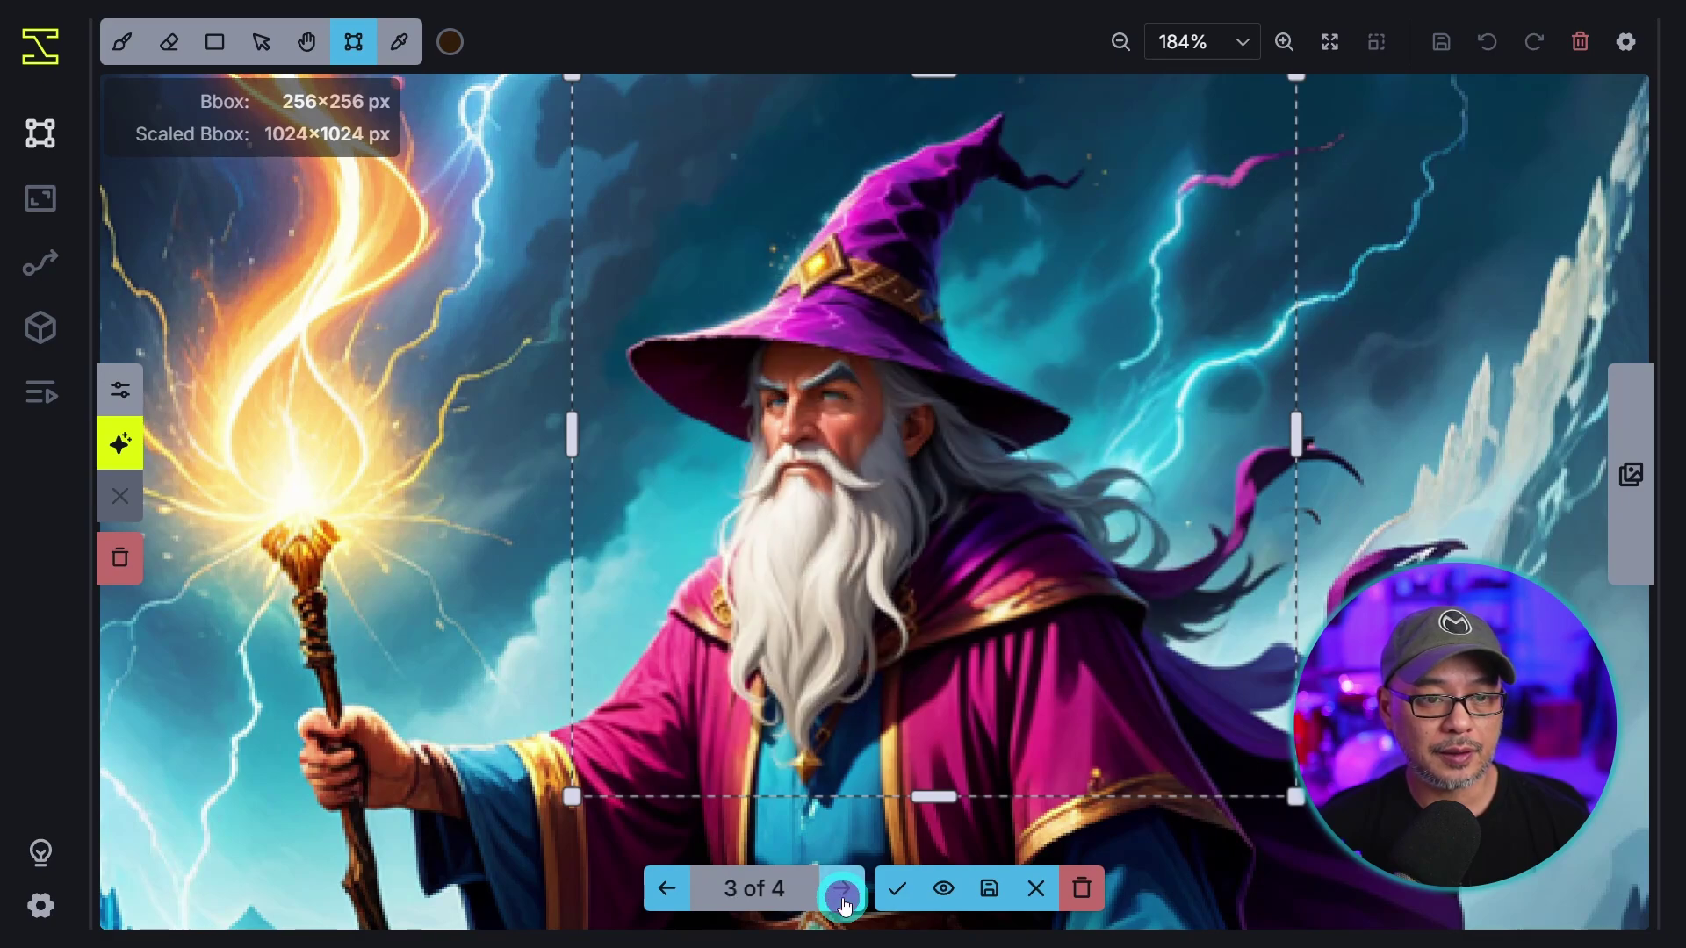
pyautogui.click(844, 904)
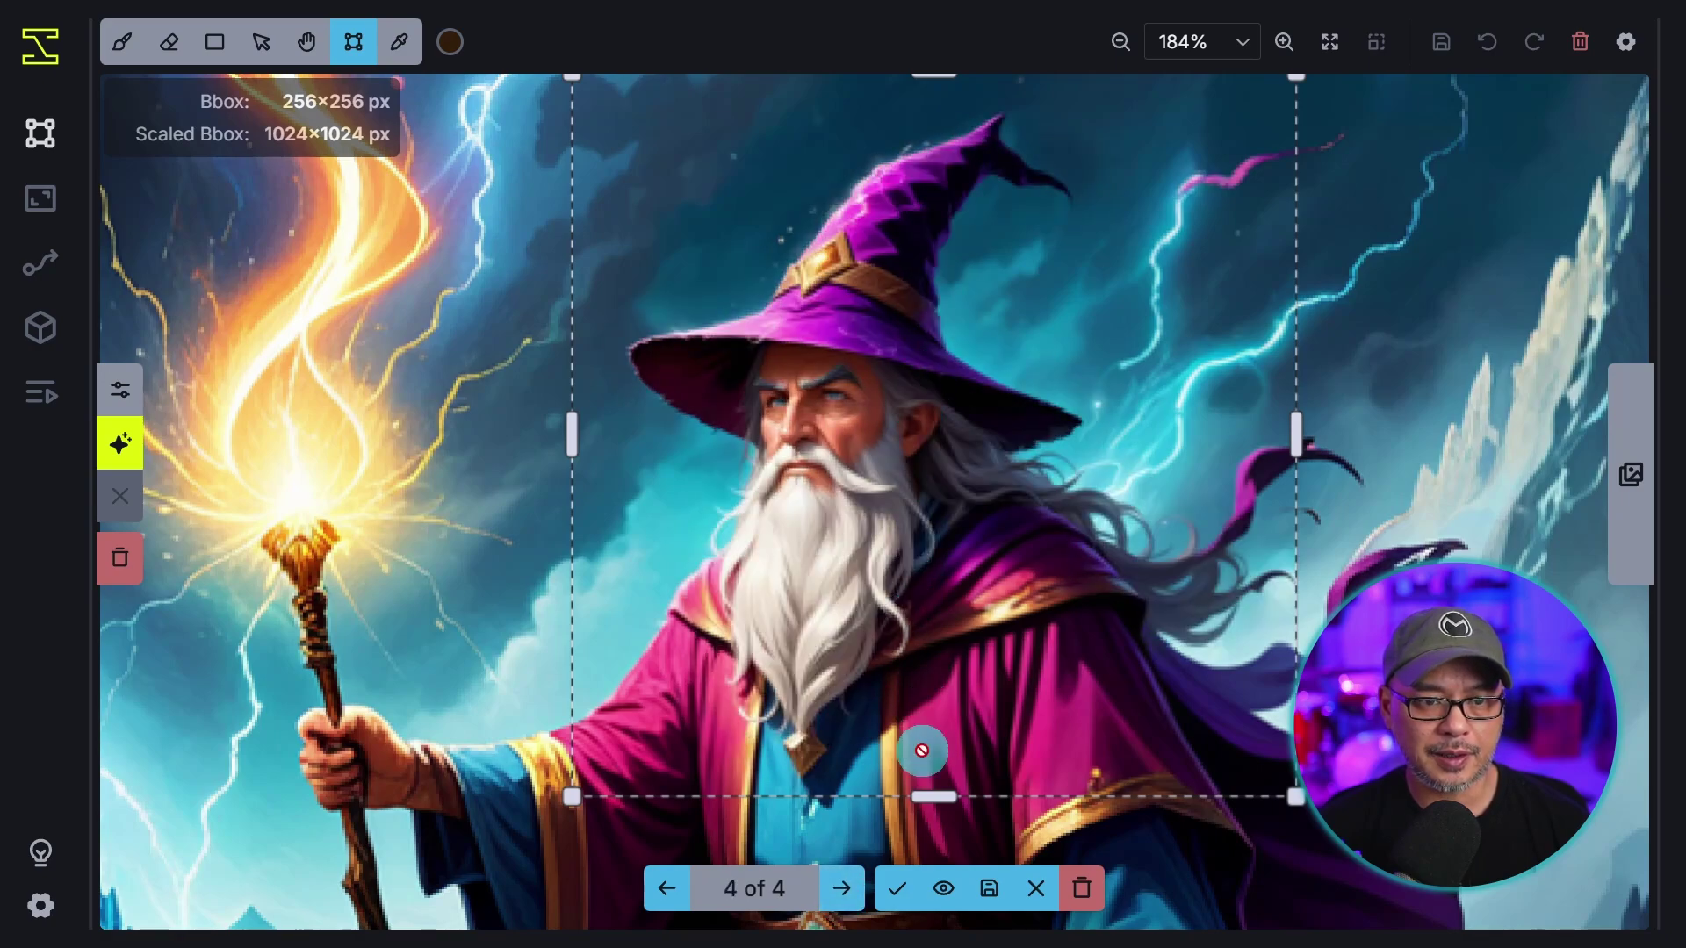
pyautogui.click(850, 890)
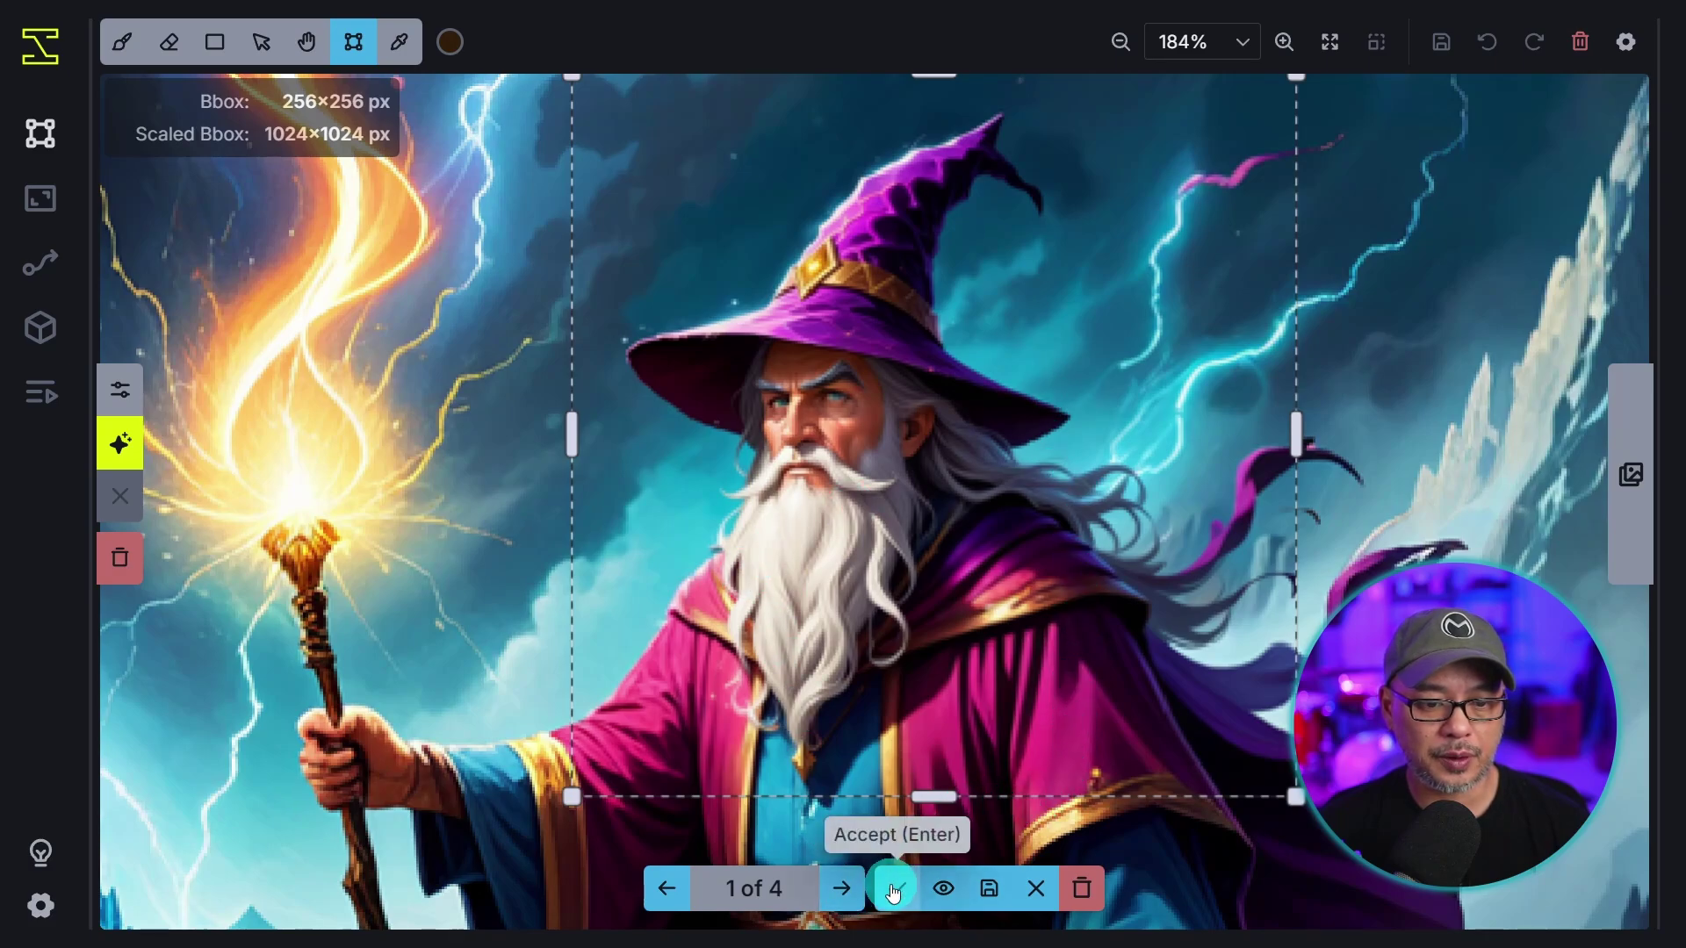
pyautogui.click(893, 891)
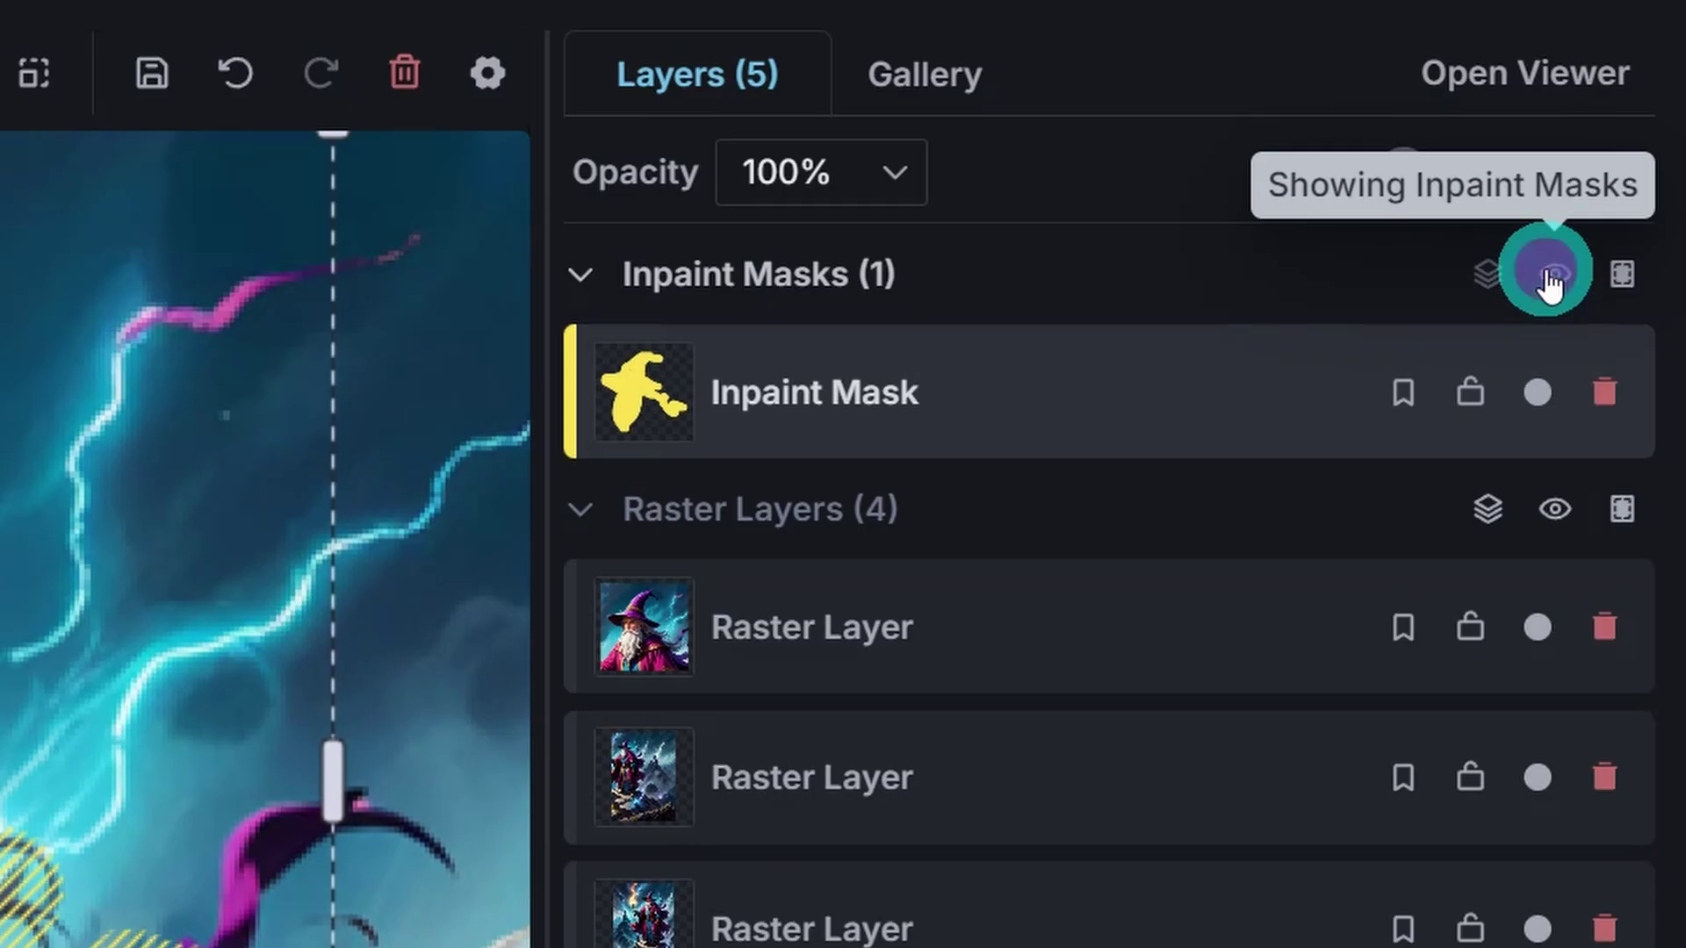
# Hide the inpaint mask and toggle the new fourth raster layer off and on
pyautogui.click(1548, 275)
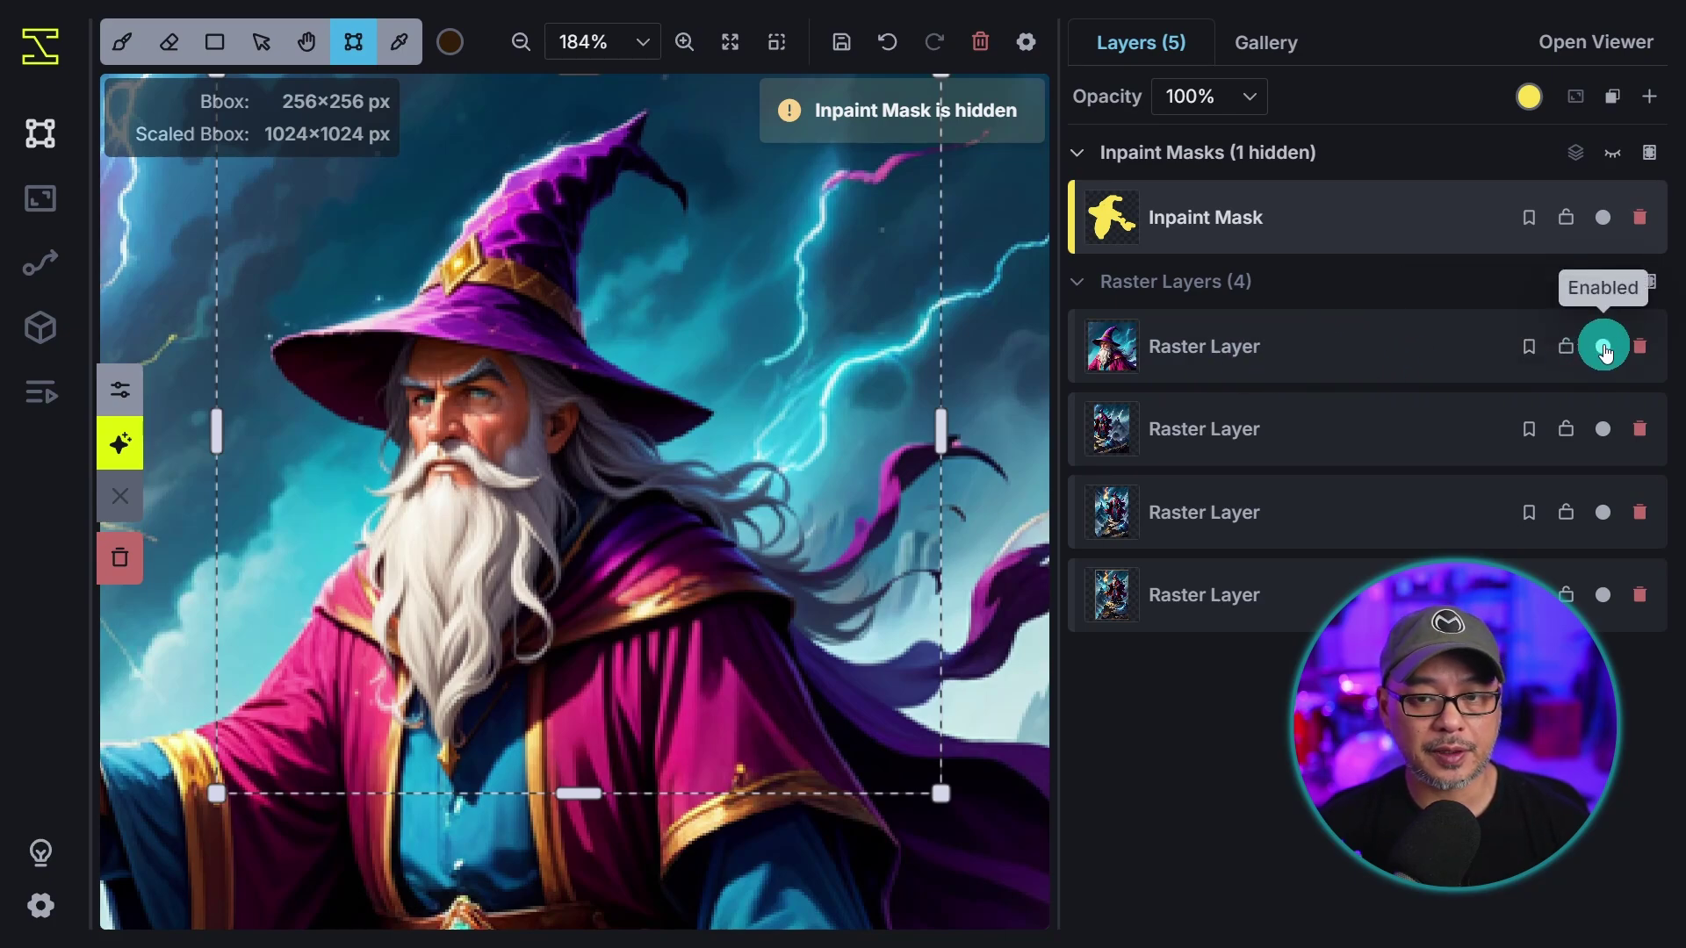
pyautogui.click(1603, 347)
pyautogui.click(1603, 347)
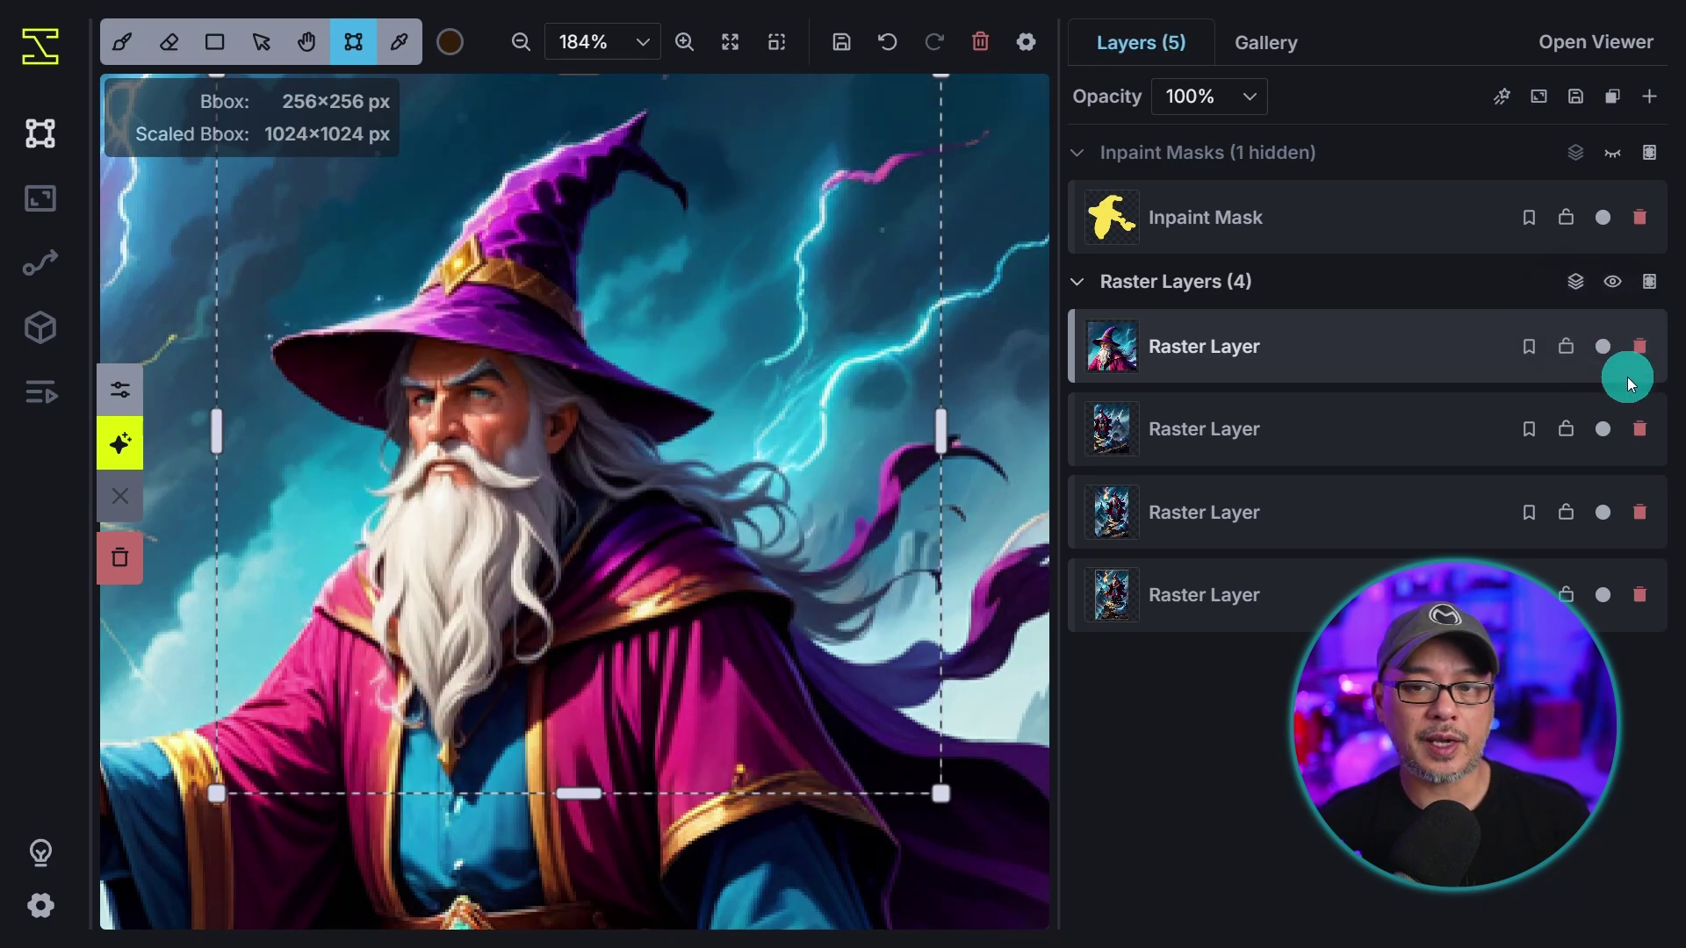
# Fit the whole image in view and save the full canvas to the gallery
pyautogui.press('g')
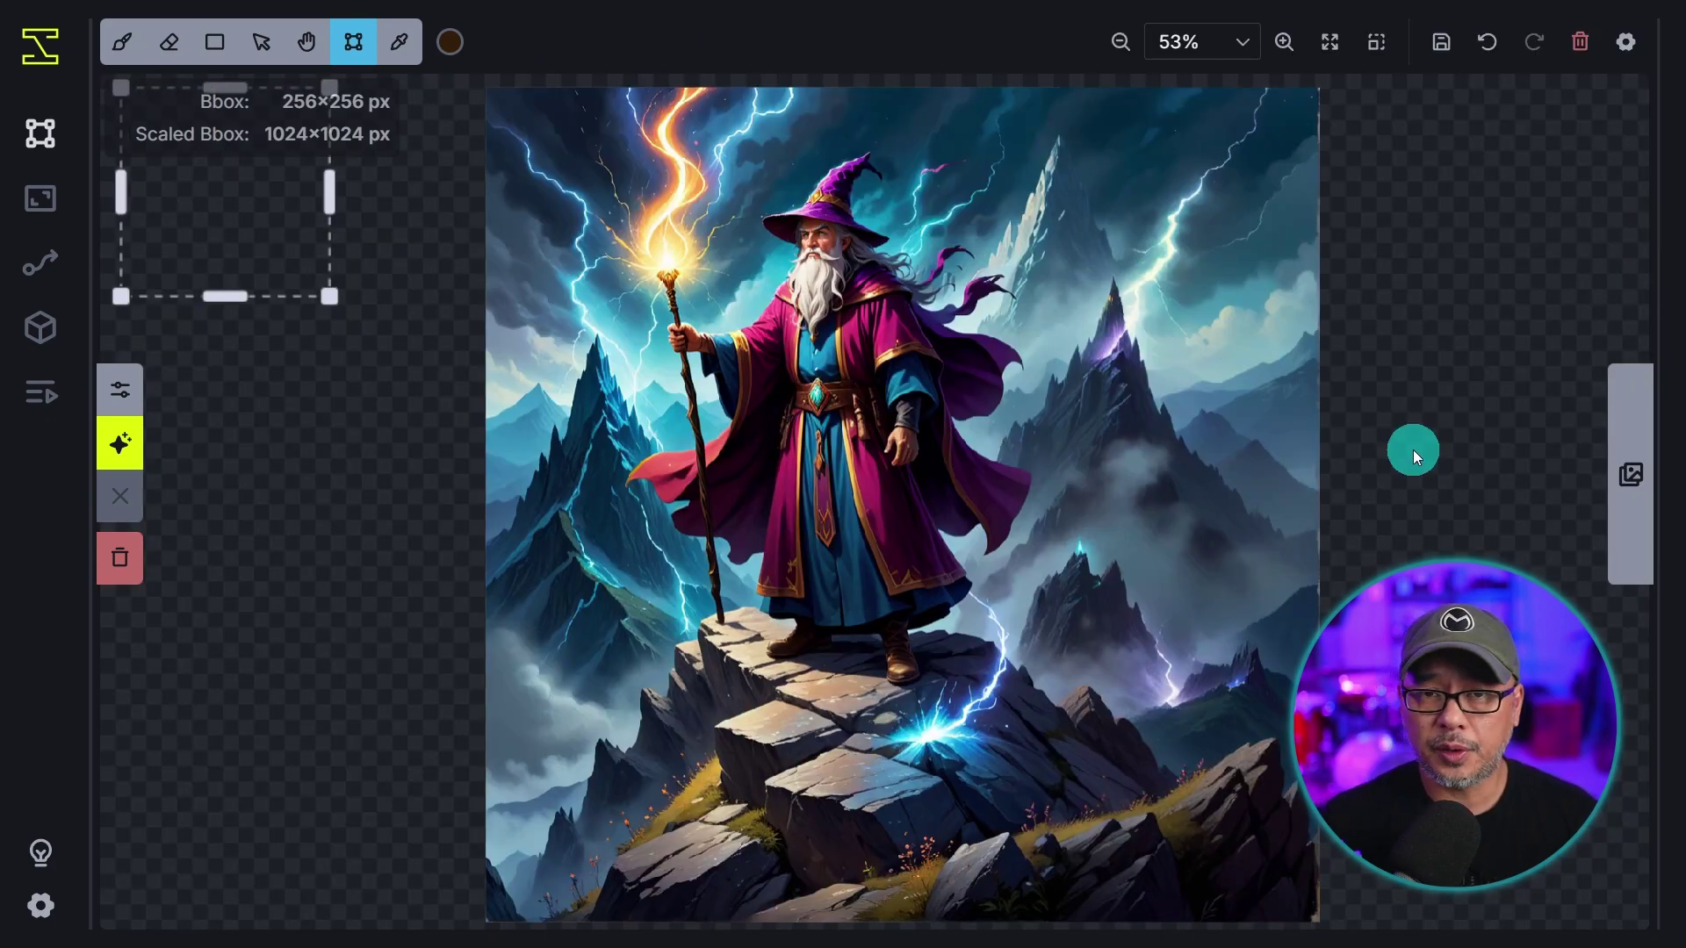
pyautogui.rightClick(819, 333)
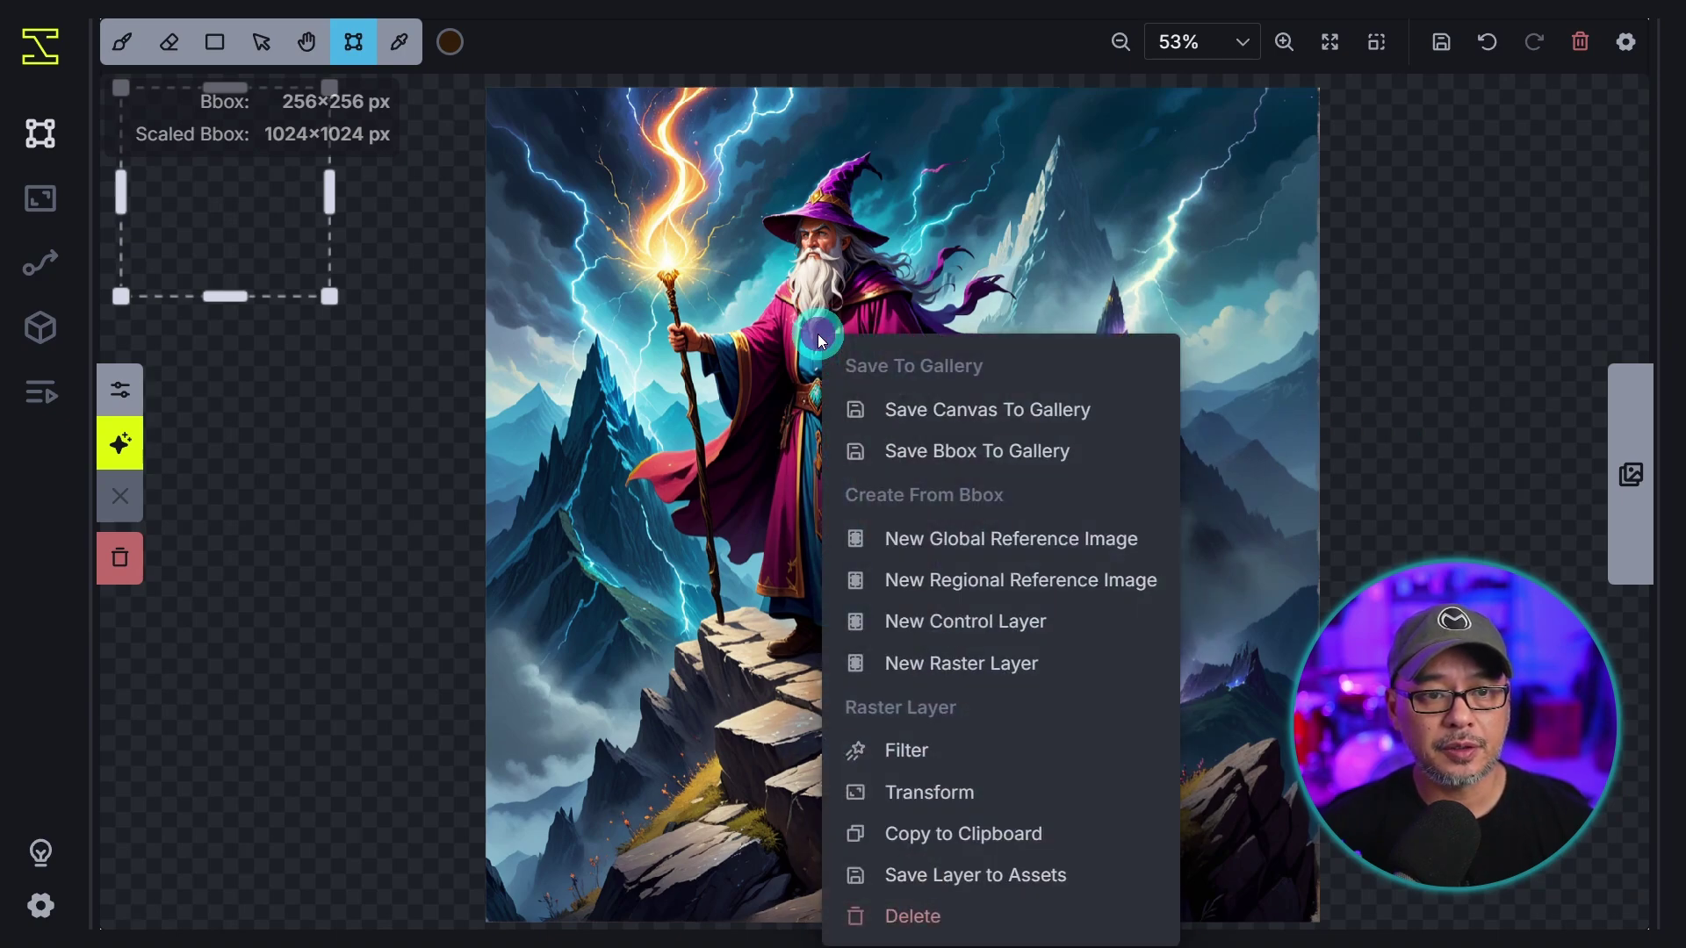
pyautogui.click(1032, 412)
# Frame the wizard with a 576×768 bbox and save the bbox crop to the gallery
pyautogui.rightClick(924, 339)
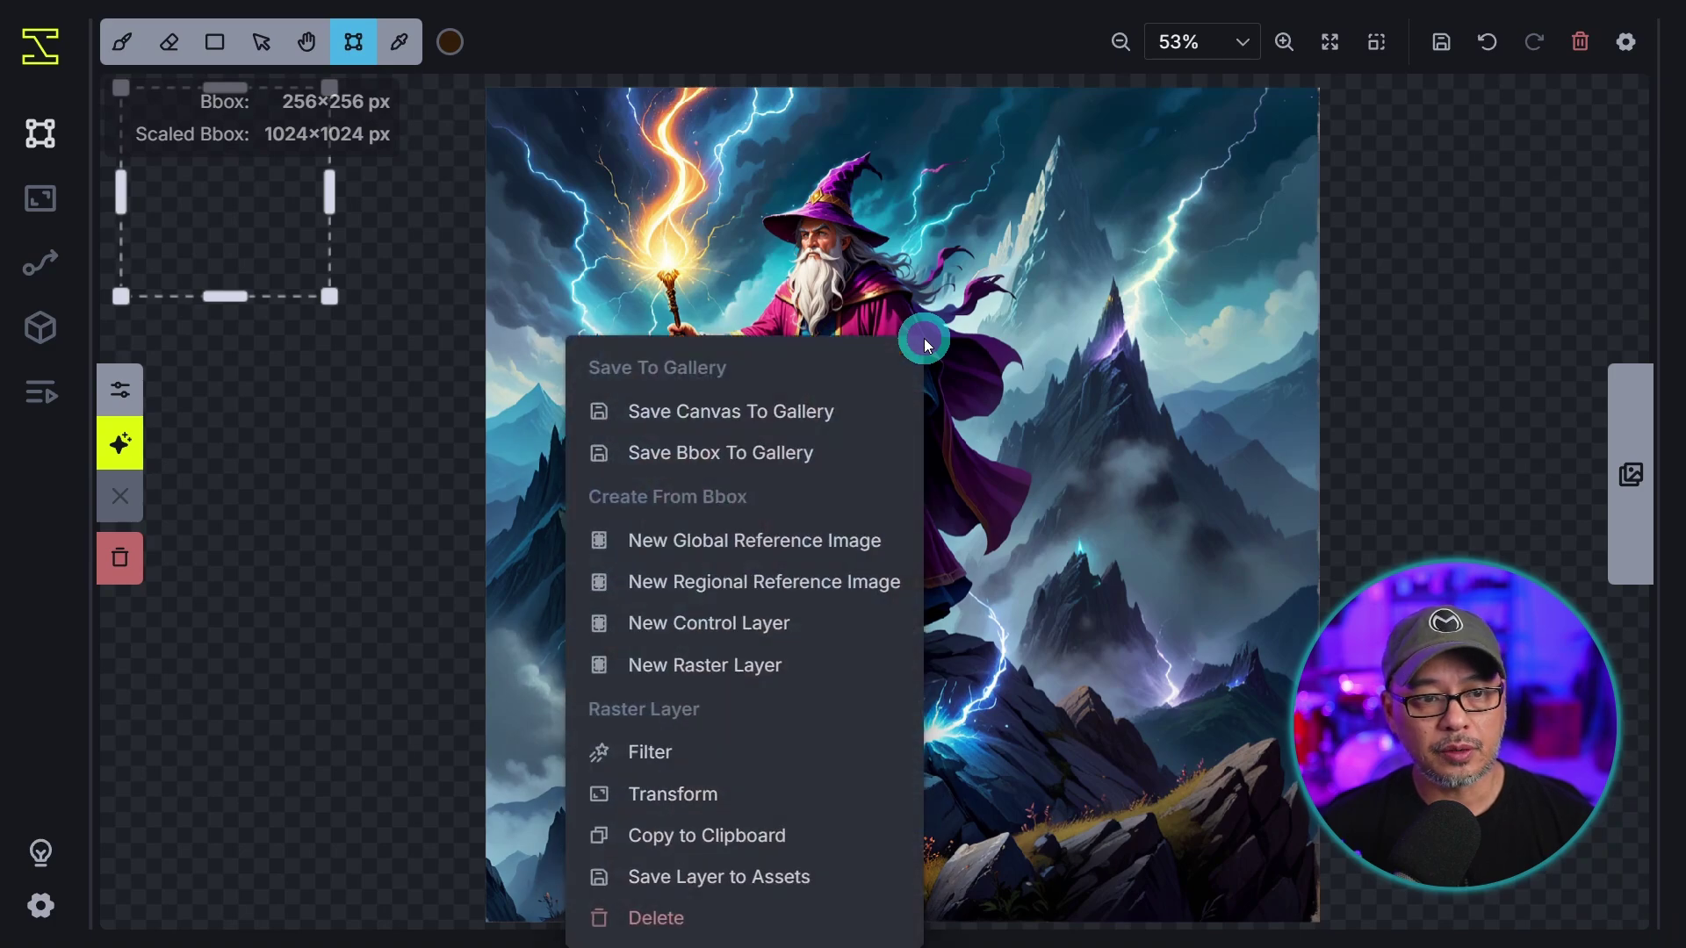
pyautogui.click(302, 220)
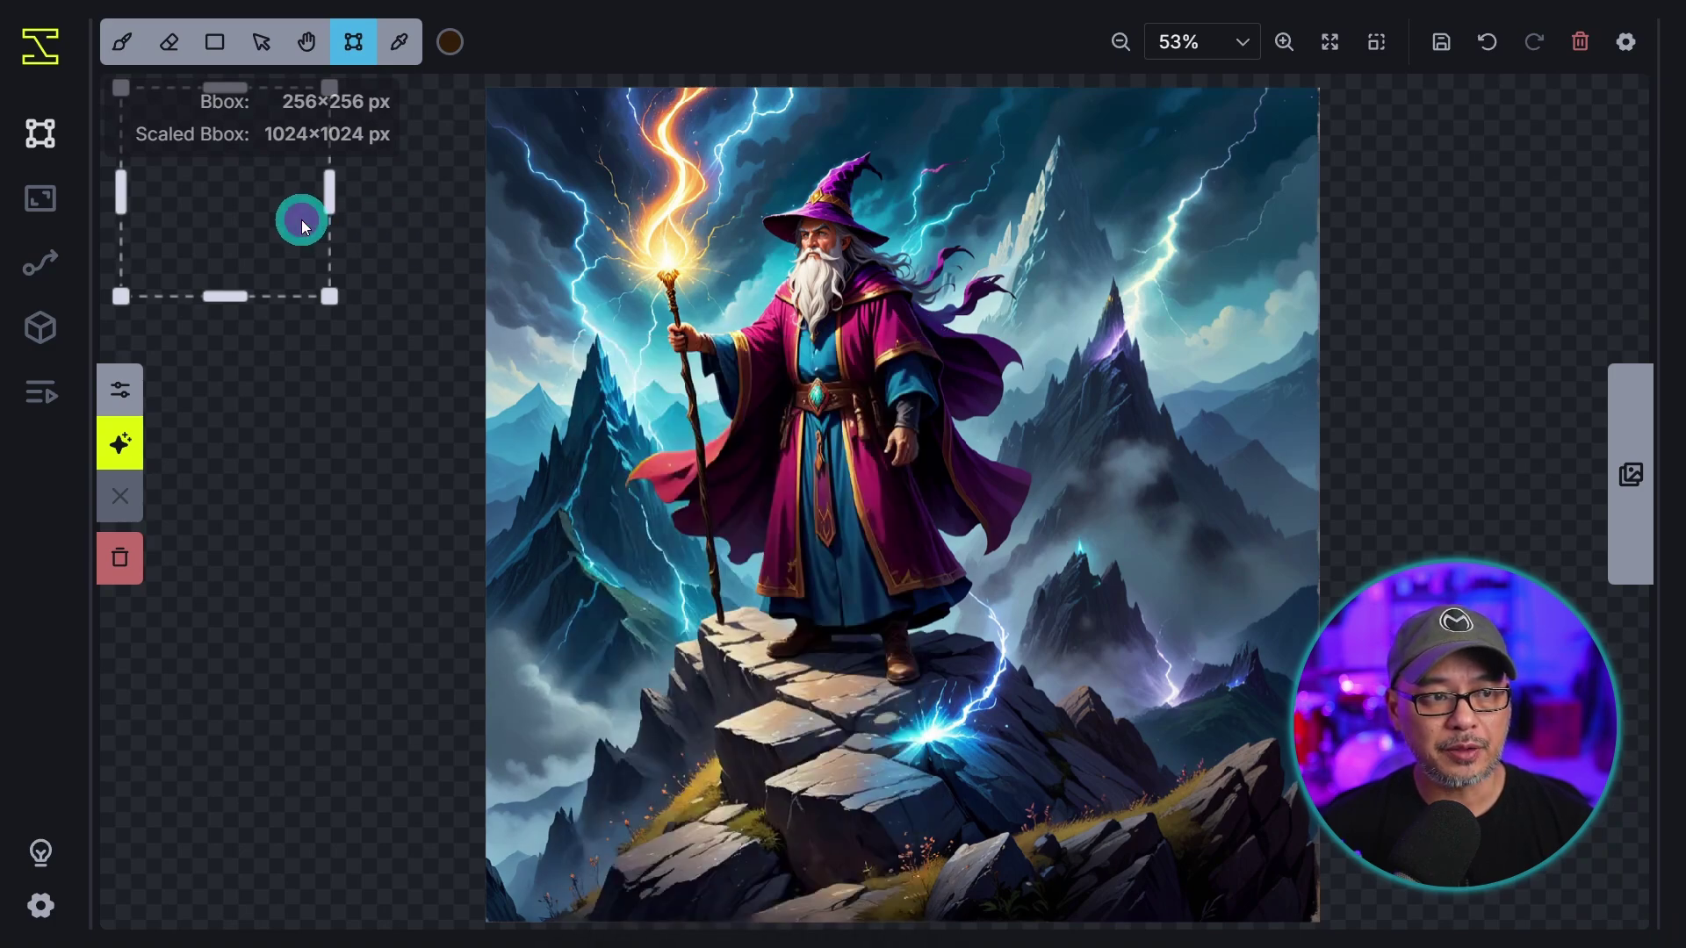
pyautogui.moveTo(302, 219); pyautogui.dragTo(809, 271)
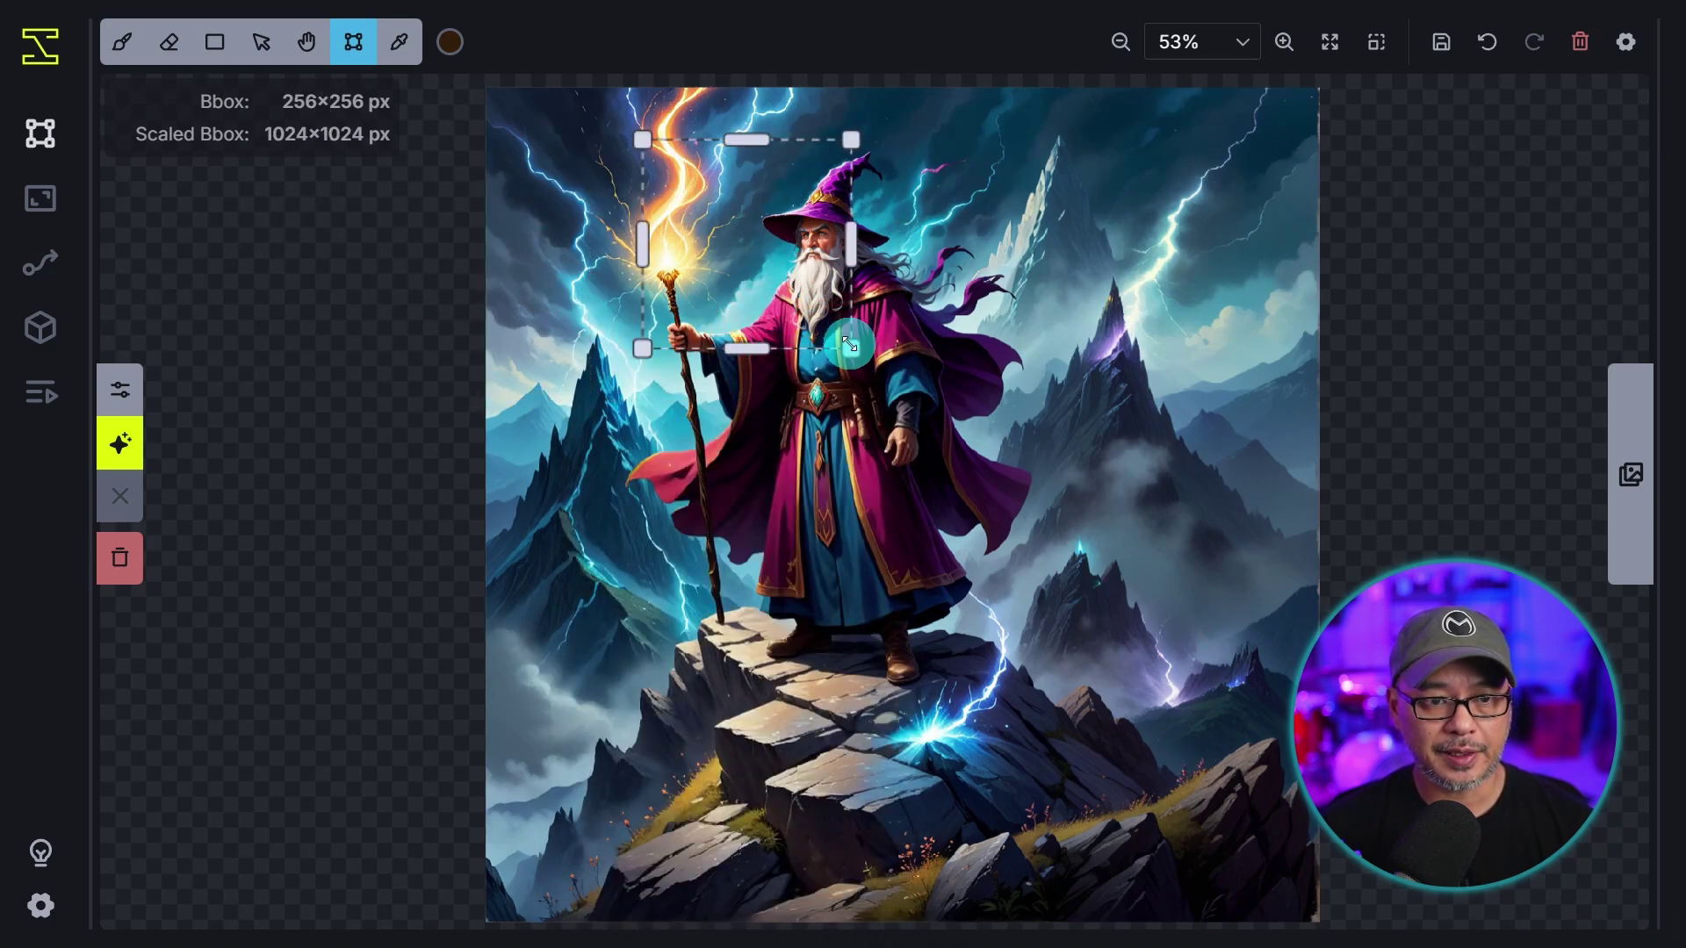
pyautogui.moveTo(848, 345); pyautogui.dragTo(939, 645)
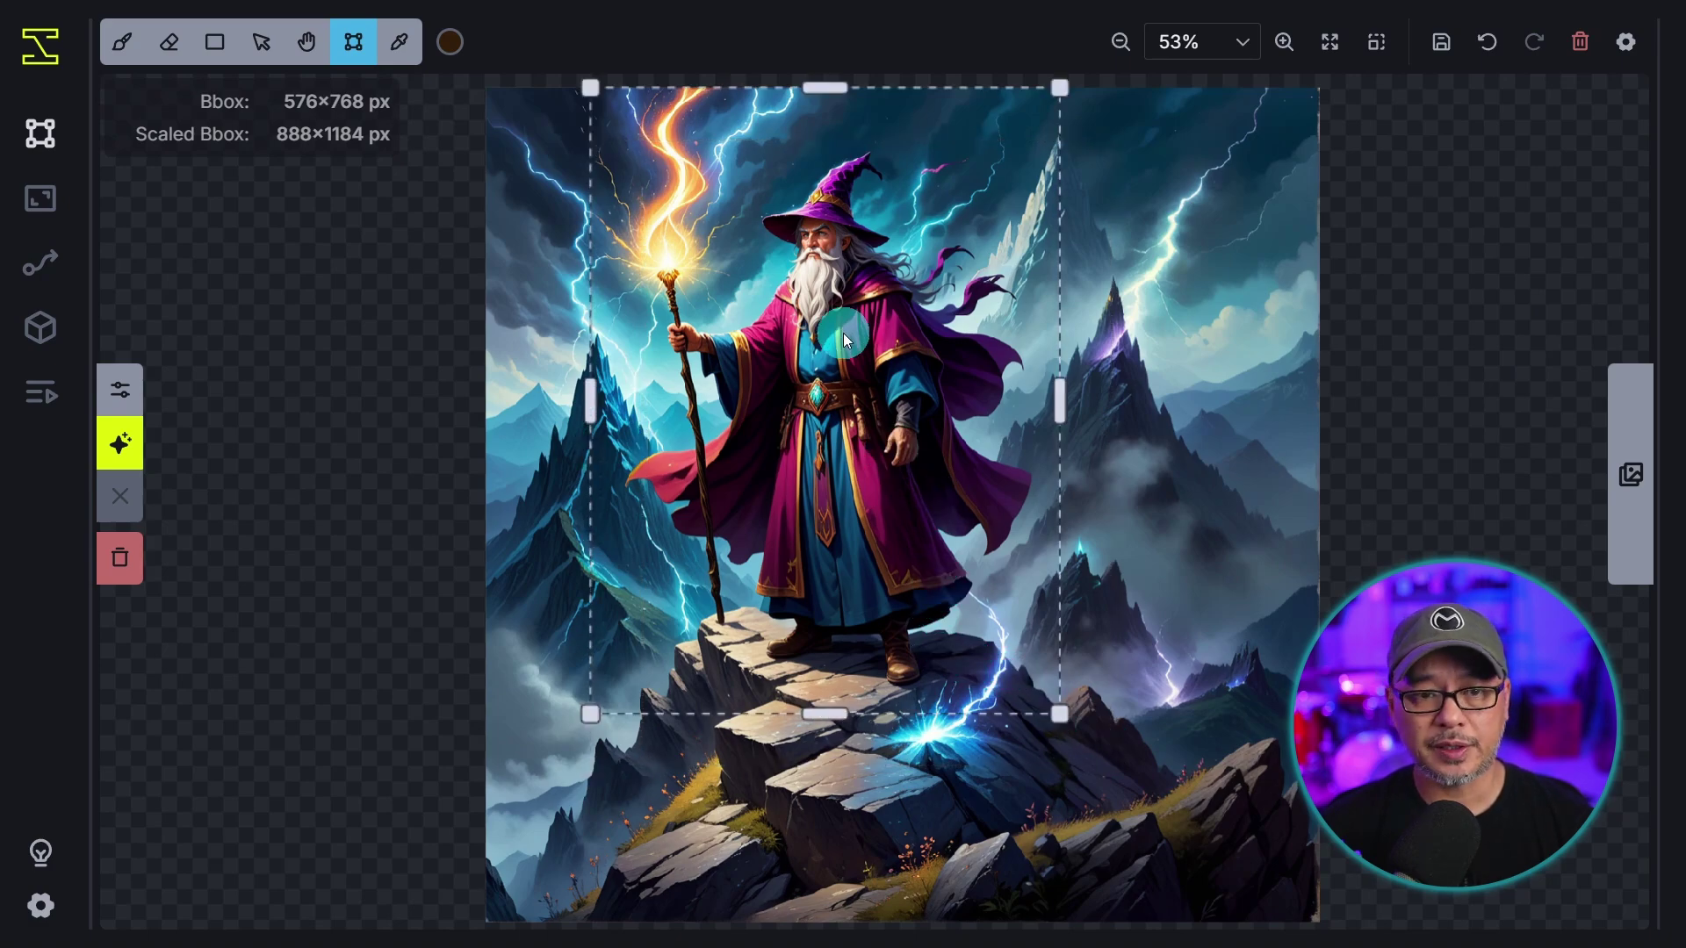
pyautogui.rightClick(769, 254)
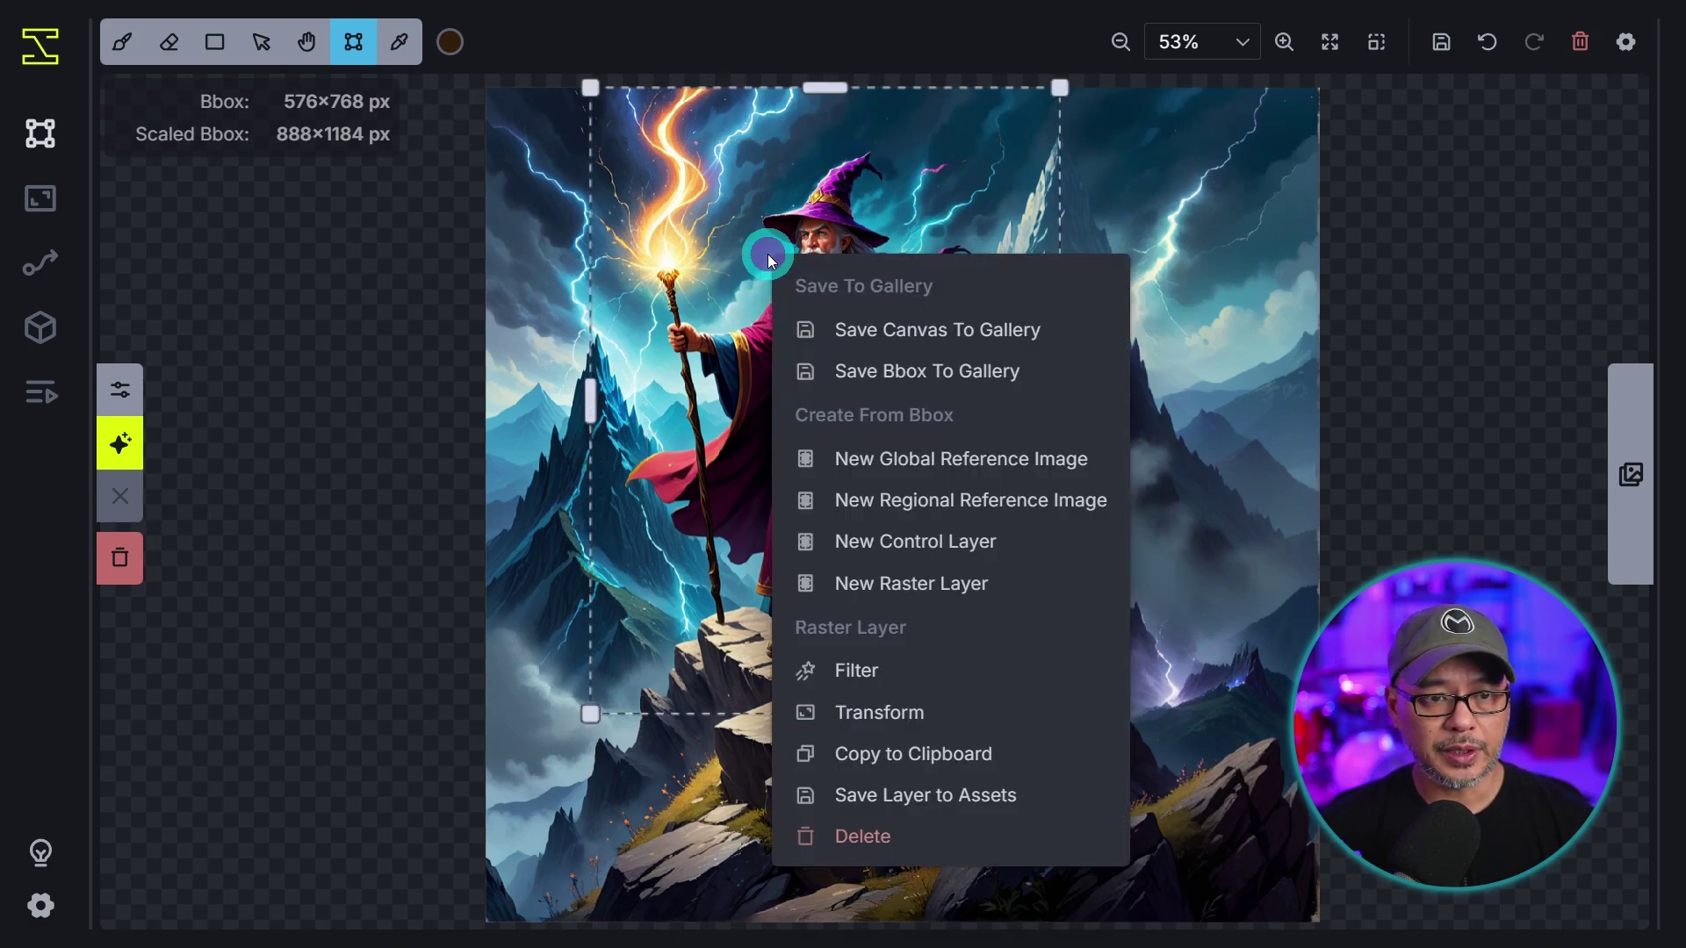
pyautogui.click(936, 383)
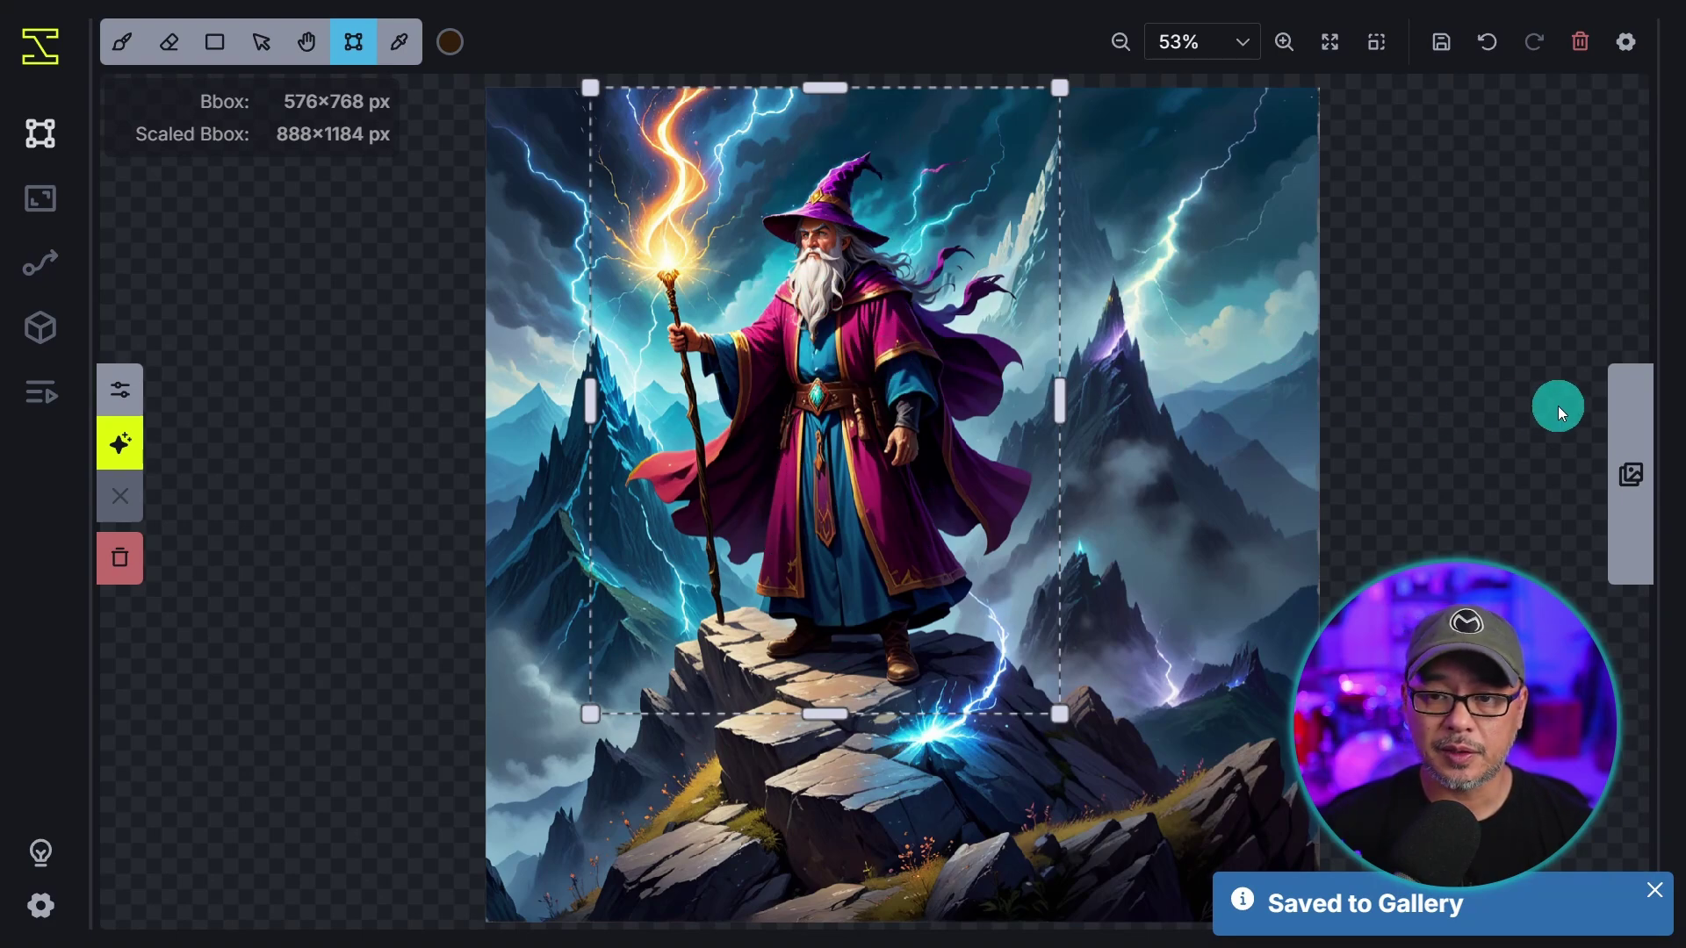
pyautogui.click(1624, 386)
# Review the saved crop and full-canvas images in the gallery viewer, then return to the Layers list
pyautogui.click(1266, 42)
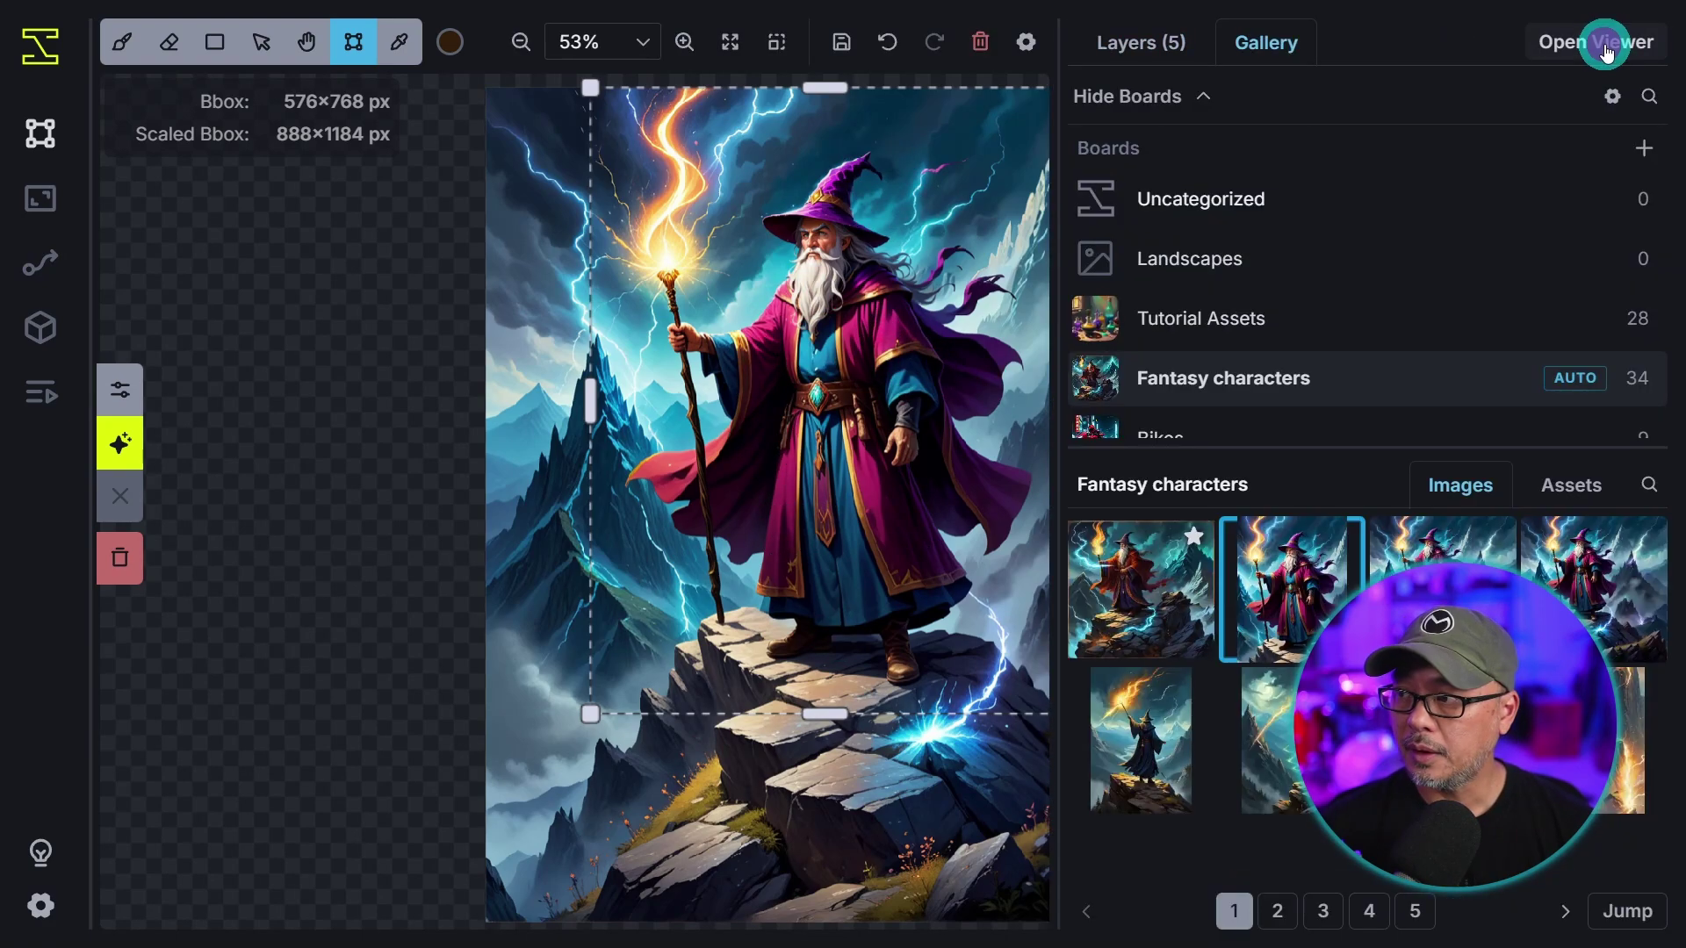
pyautogui.click(1606, 53)
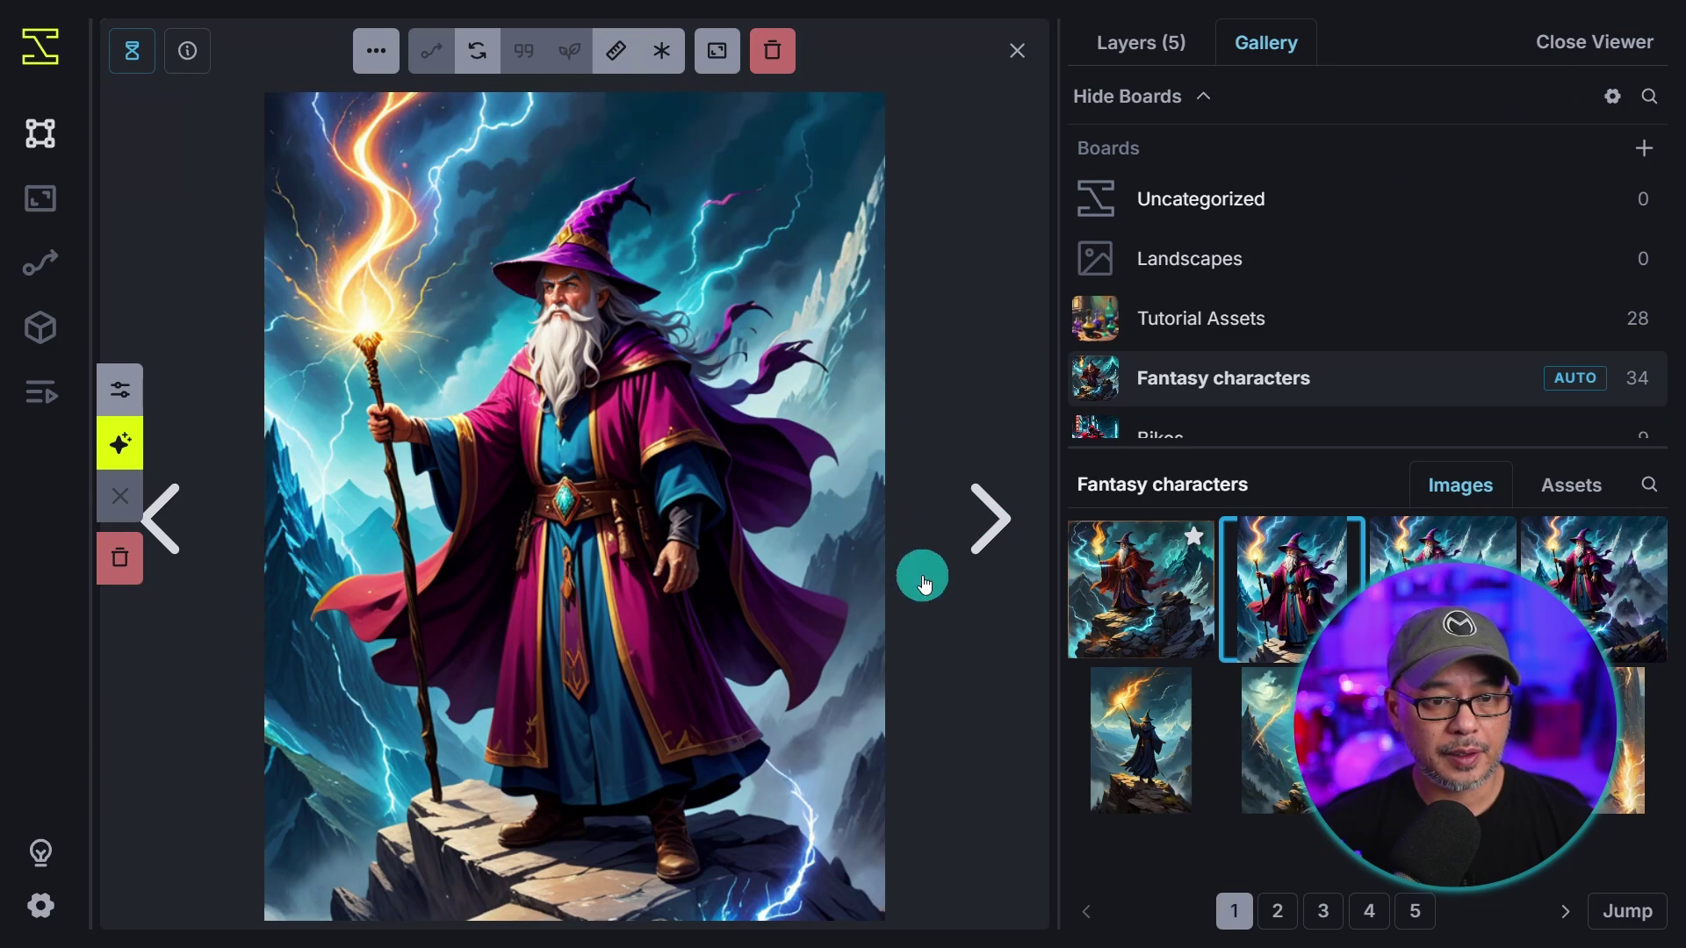
pyautogui.click(1443, 584)
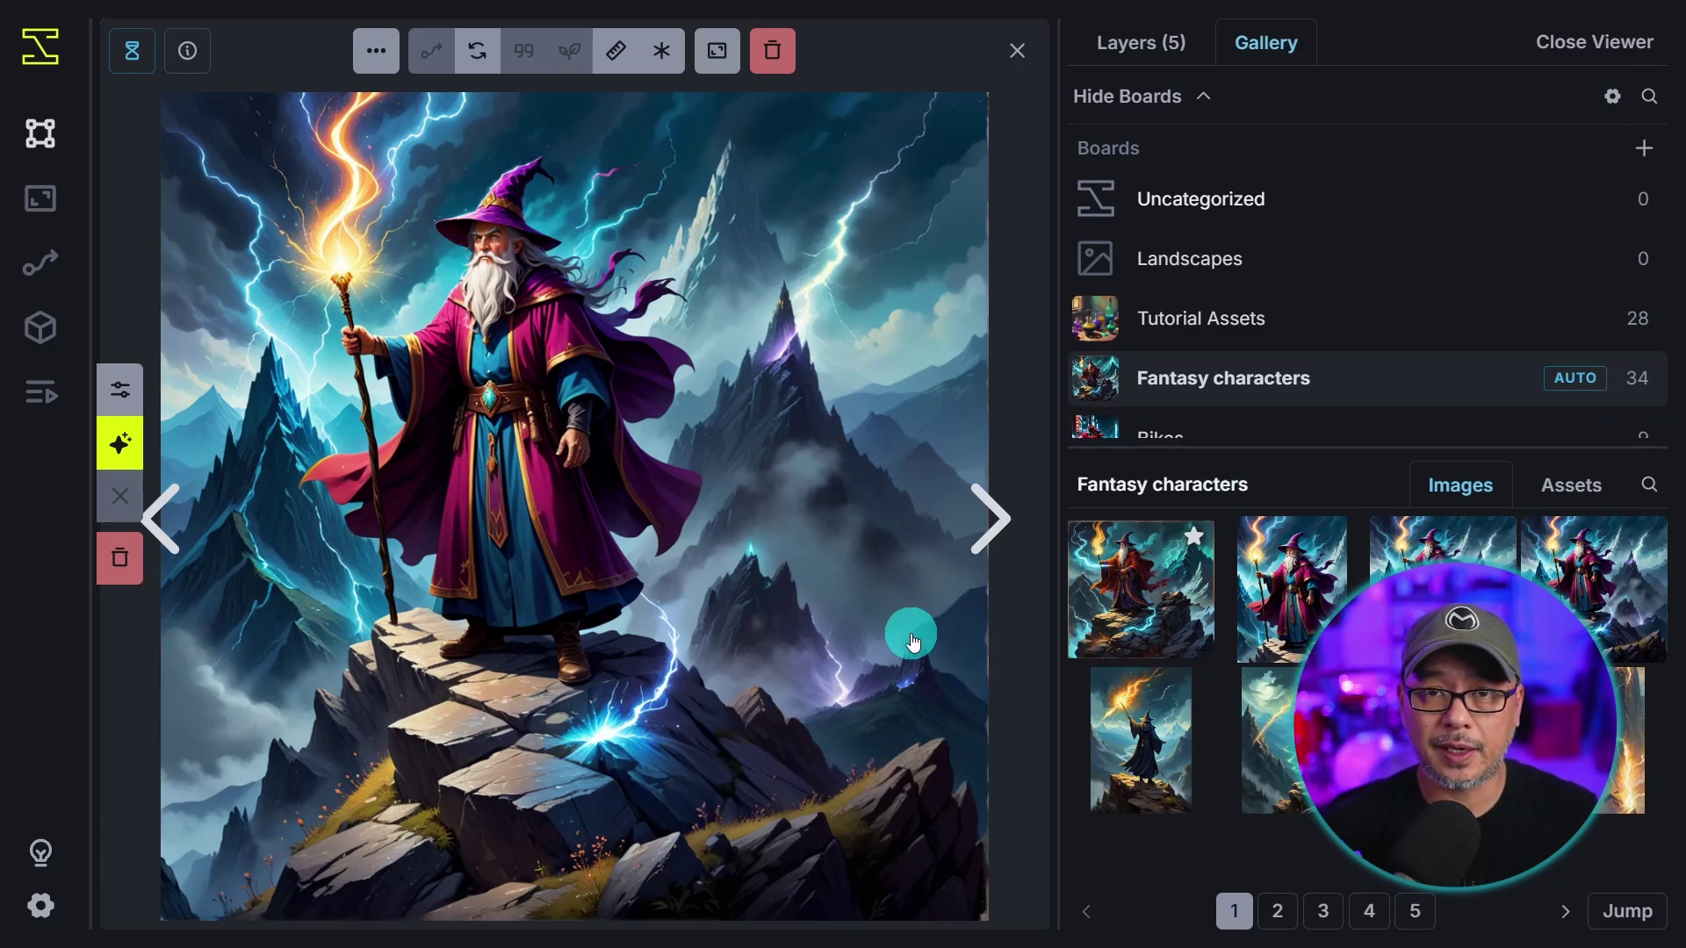
pyautogui.click(1134, 40)
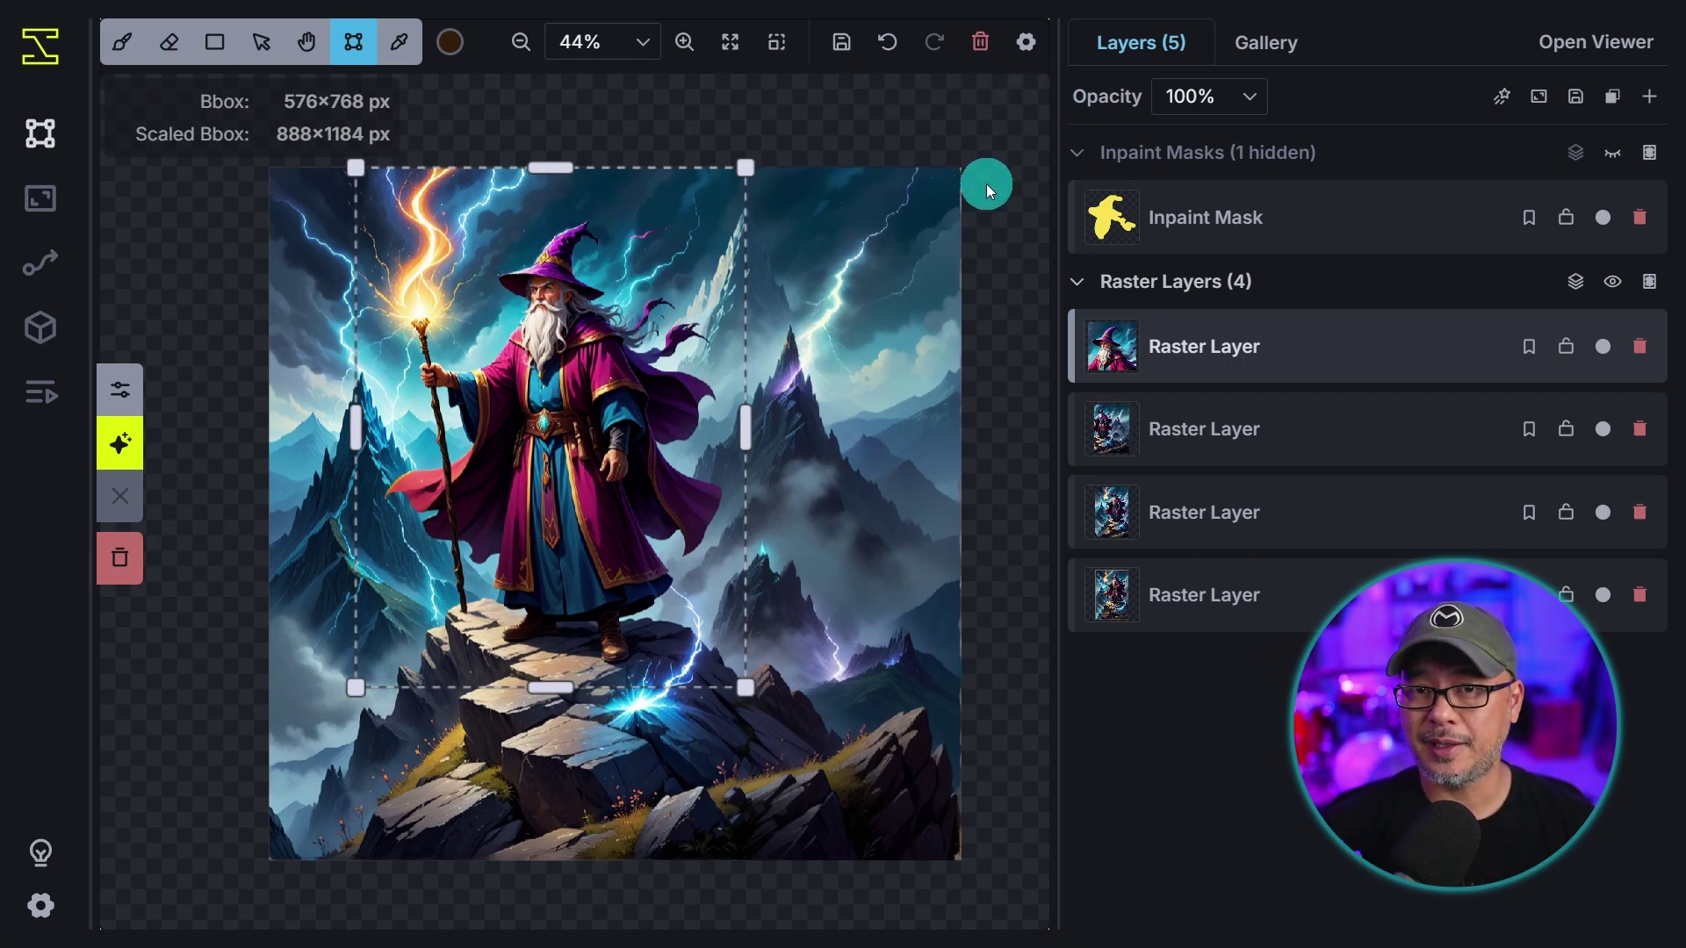
# Open the image viewer with Z, showing the plaid-dress street portrait from the Portraits board
pyautogui.press('z')
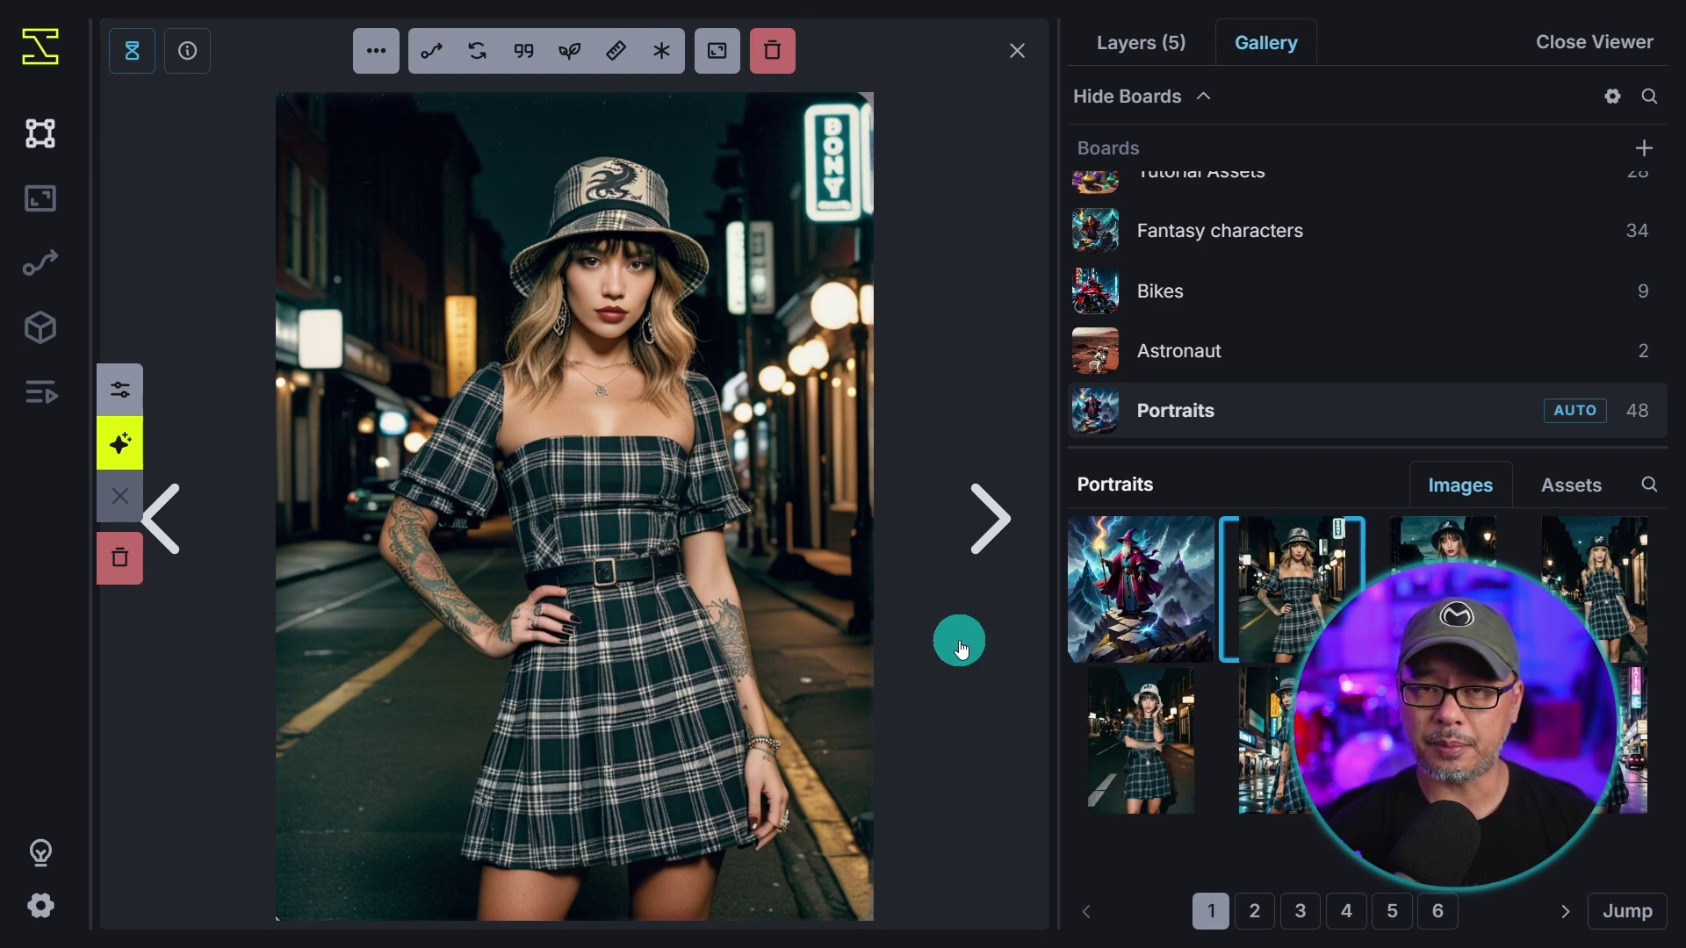